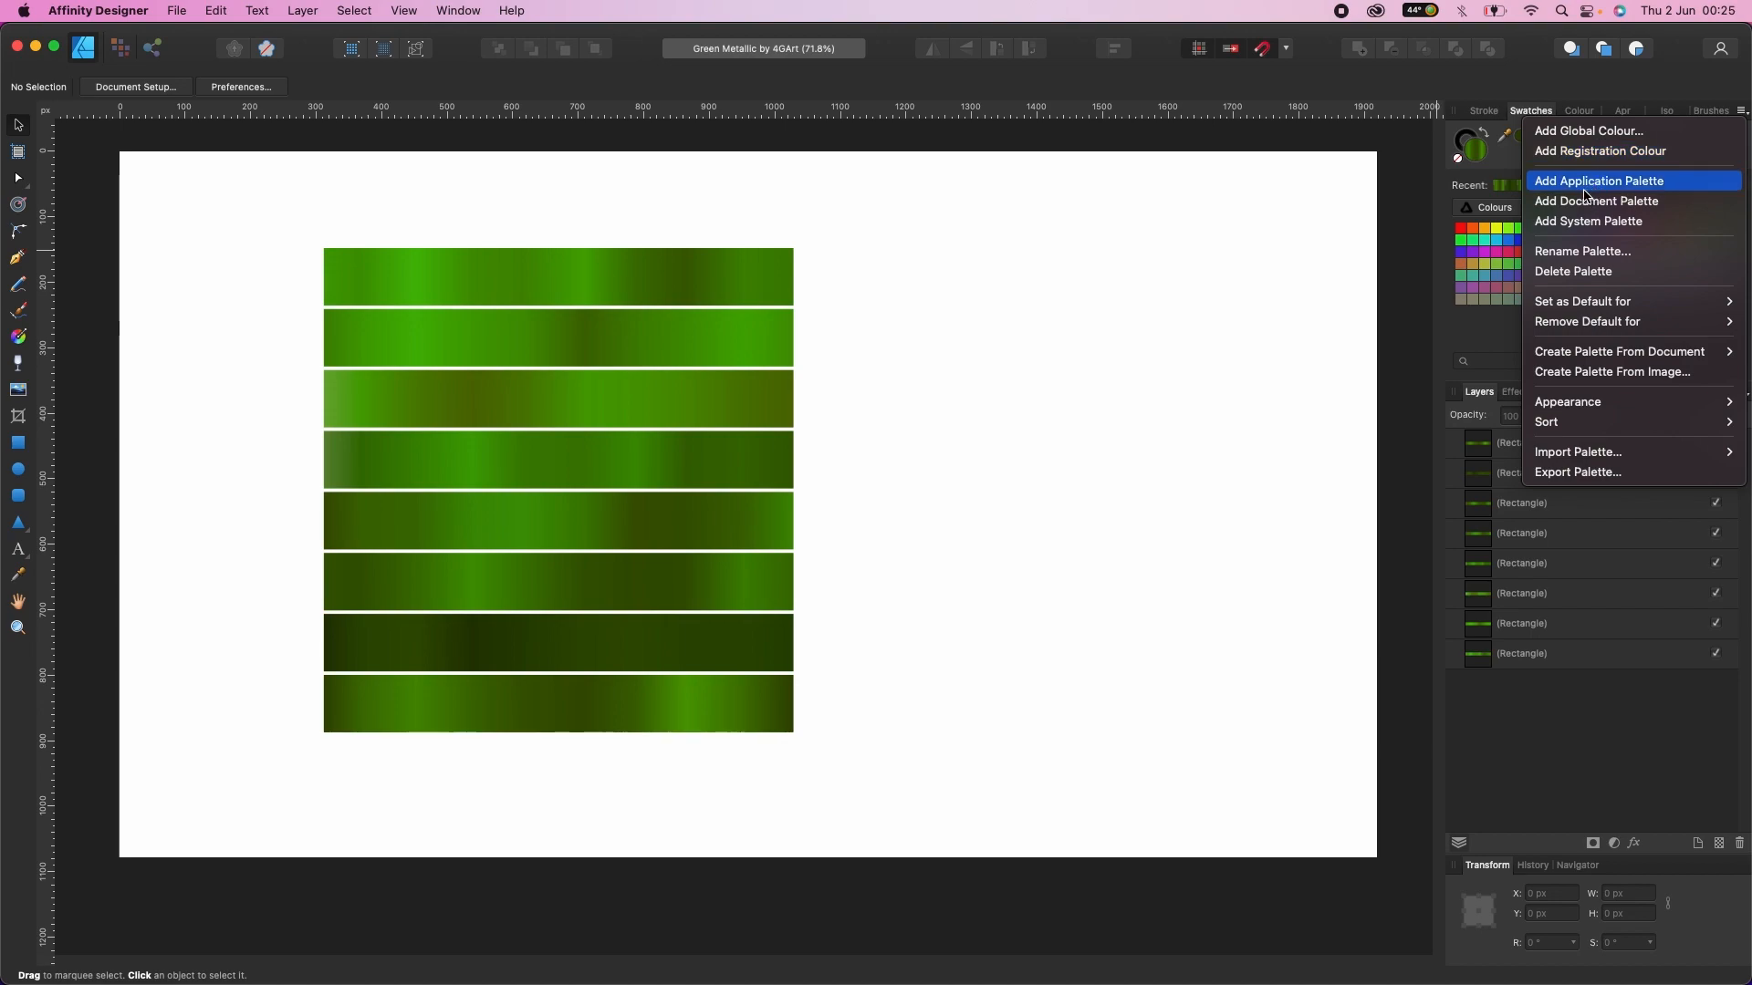
Step: Create an application palette and add the gradient fills of the upper four rectangles to it as swatches
left_click(1590, 187)
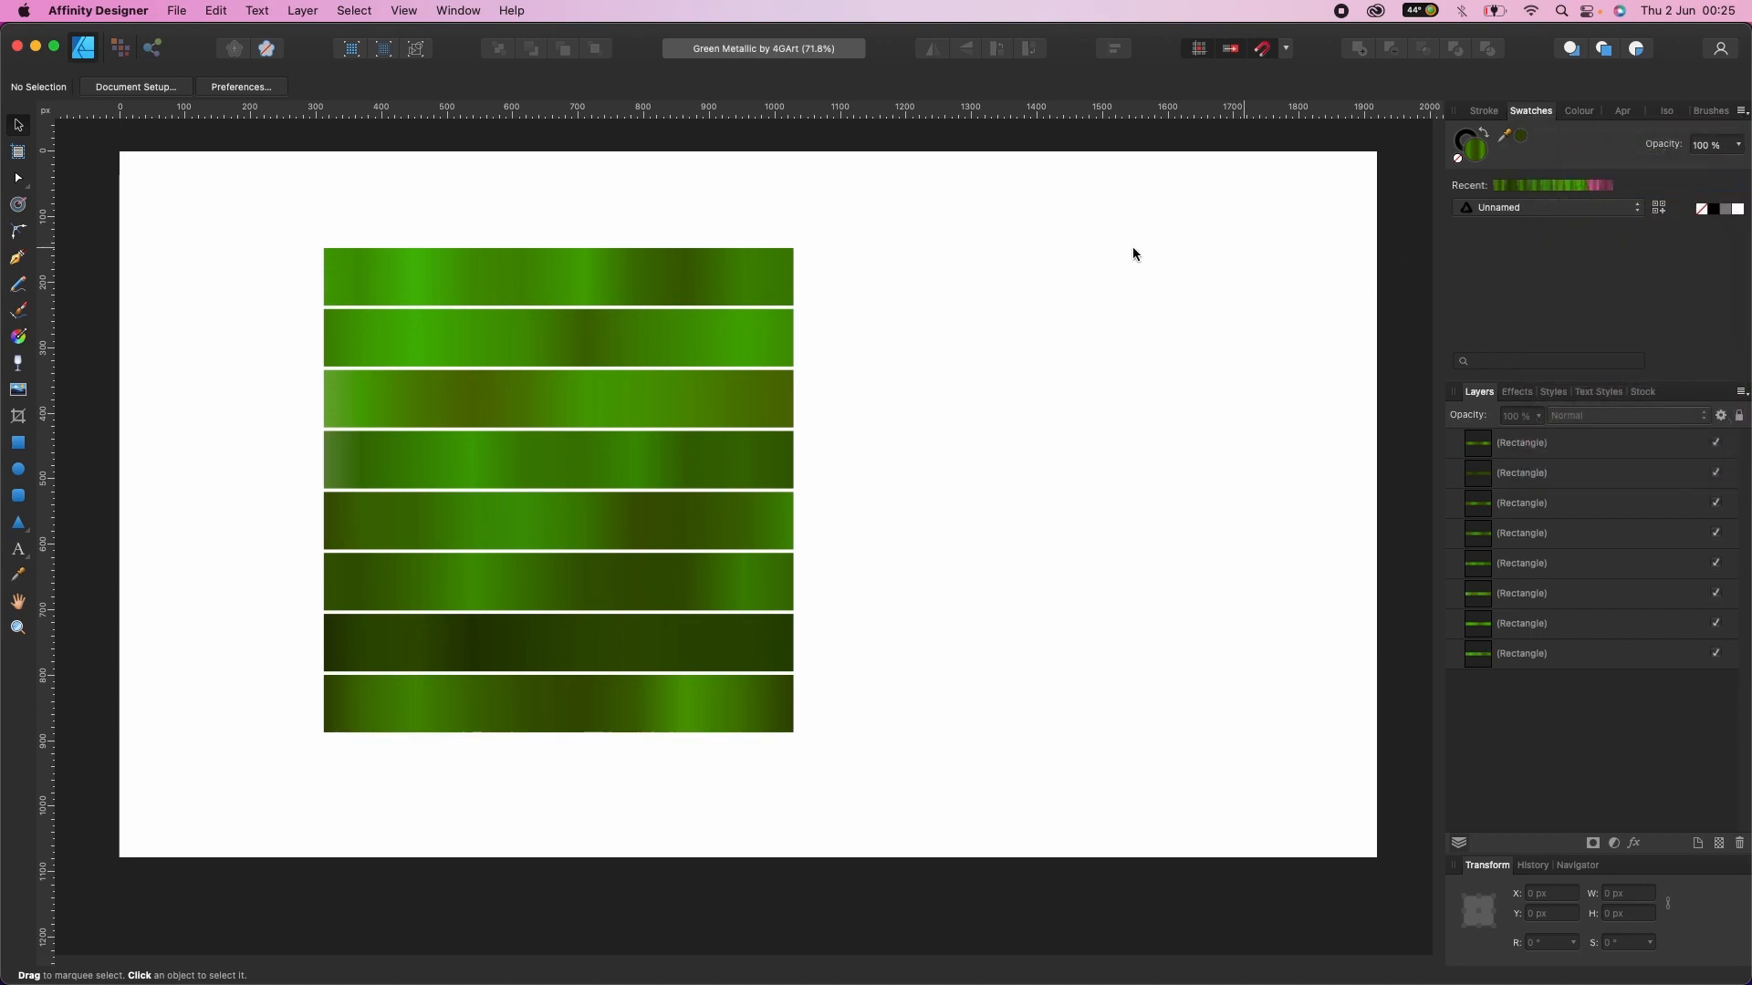
left_click(734, 274)
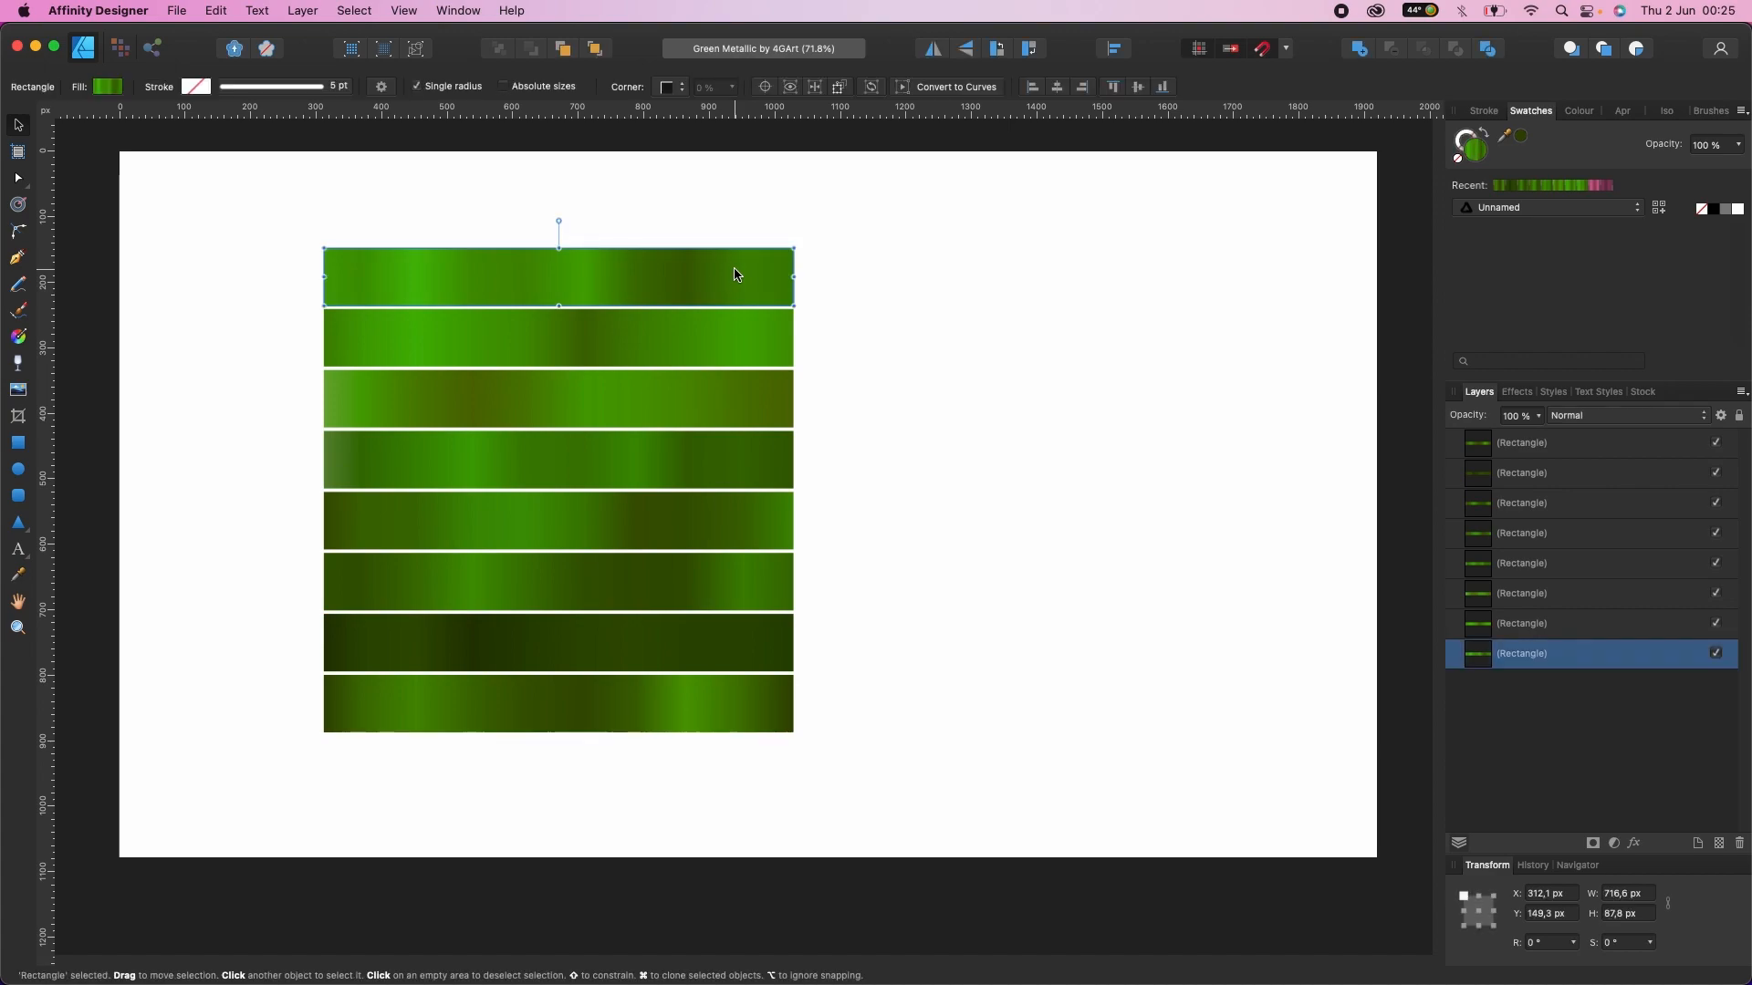
left_click(1660, 208)
left_click(679, 361)
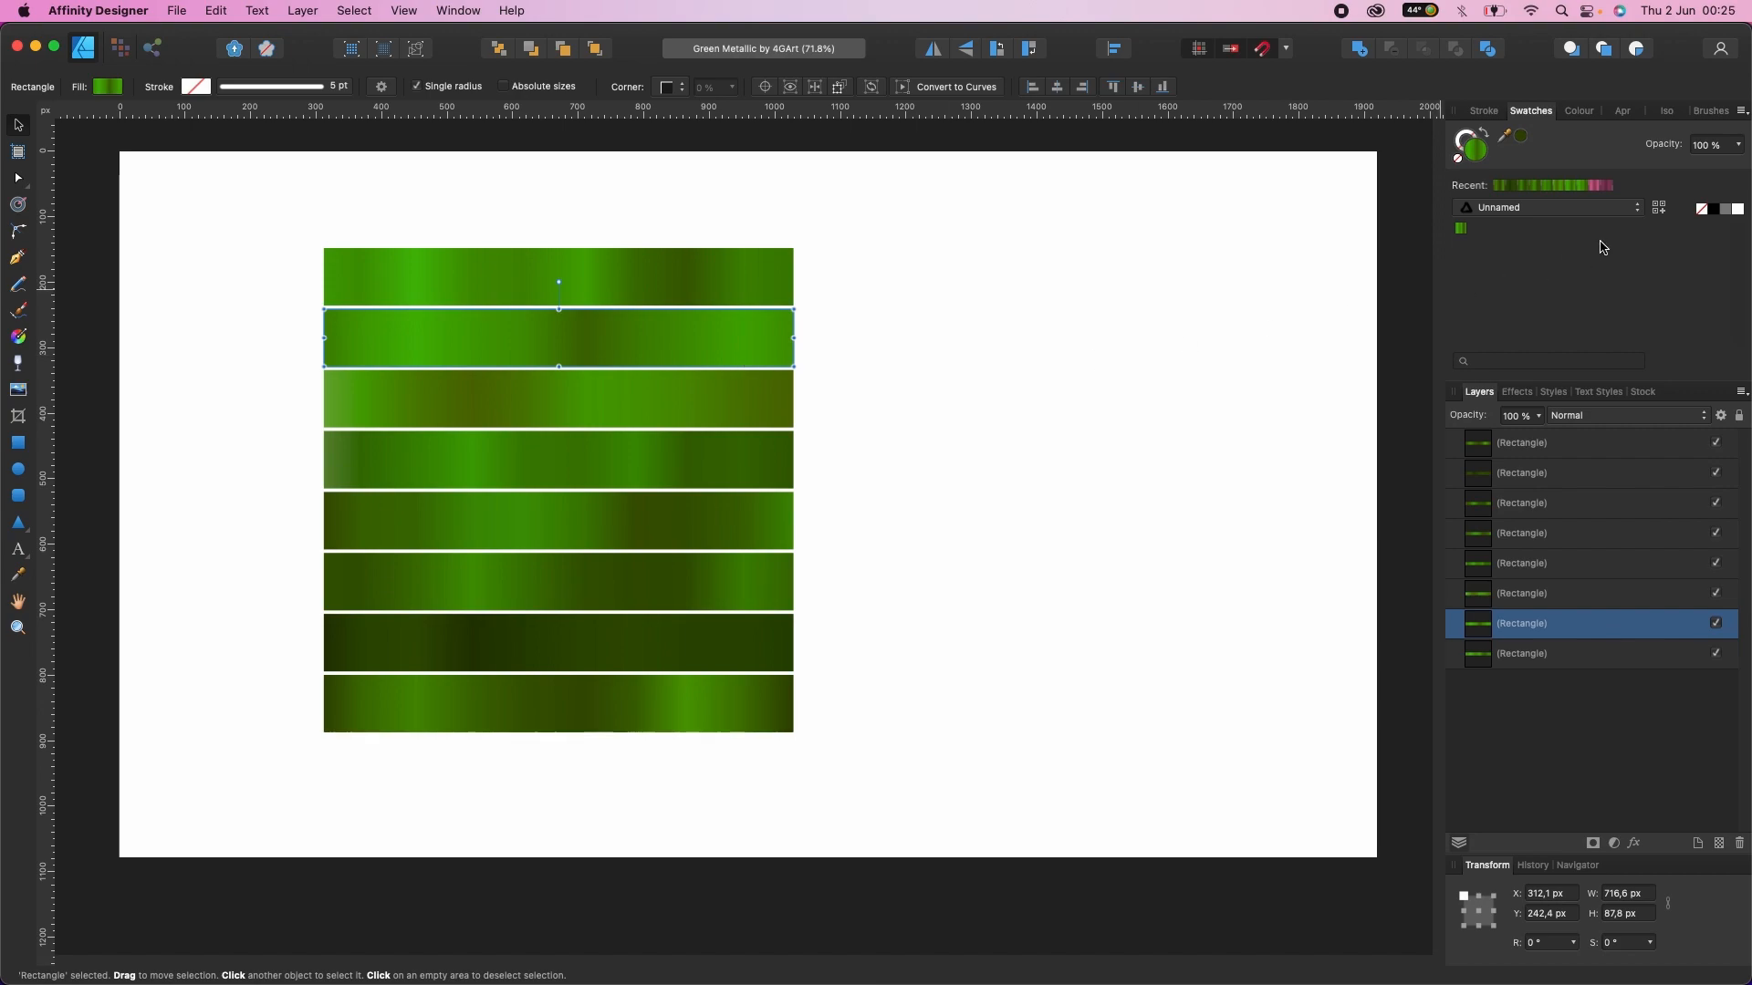
left_click(1660, 208)
left_click(710, 420)
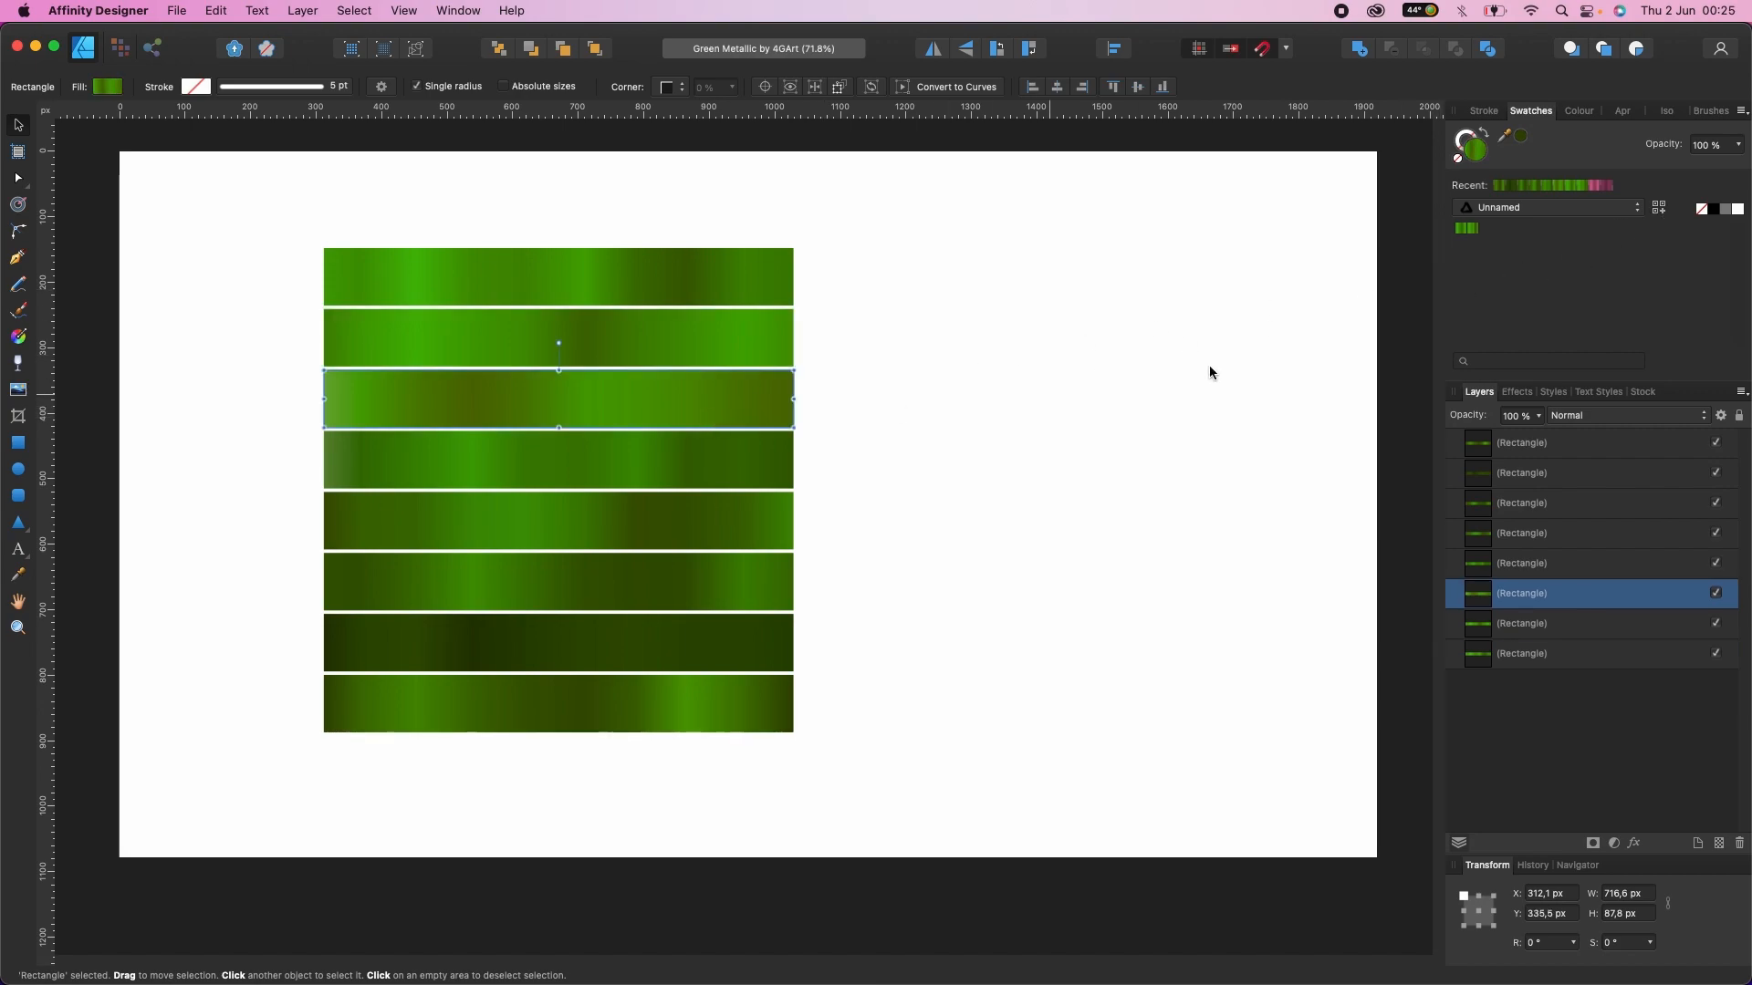
left_click(1660, 208)
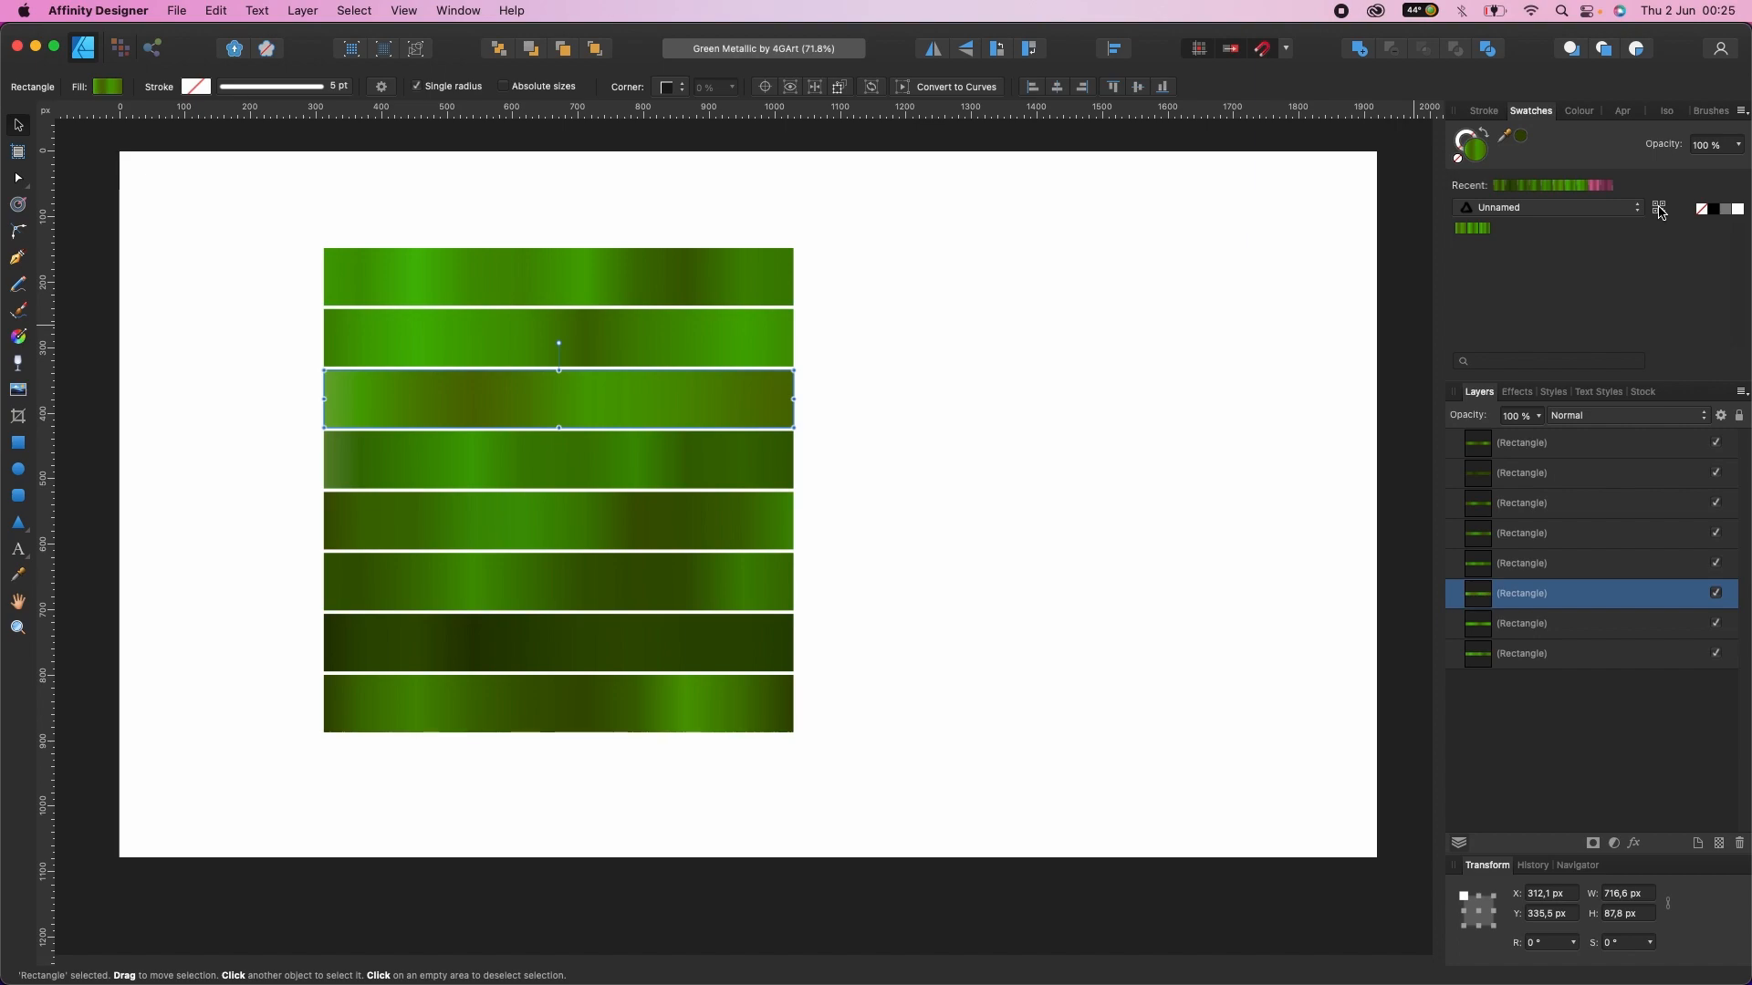
left_click(657, 461)
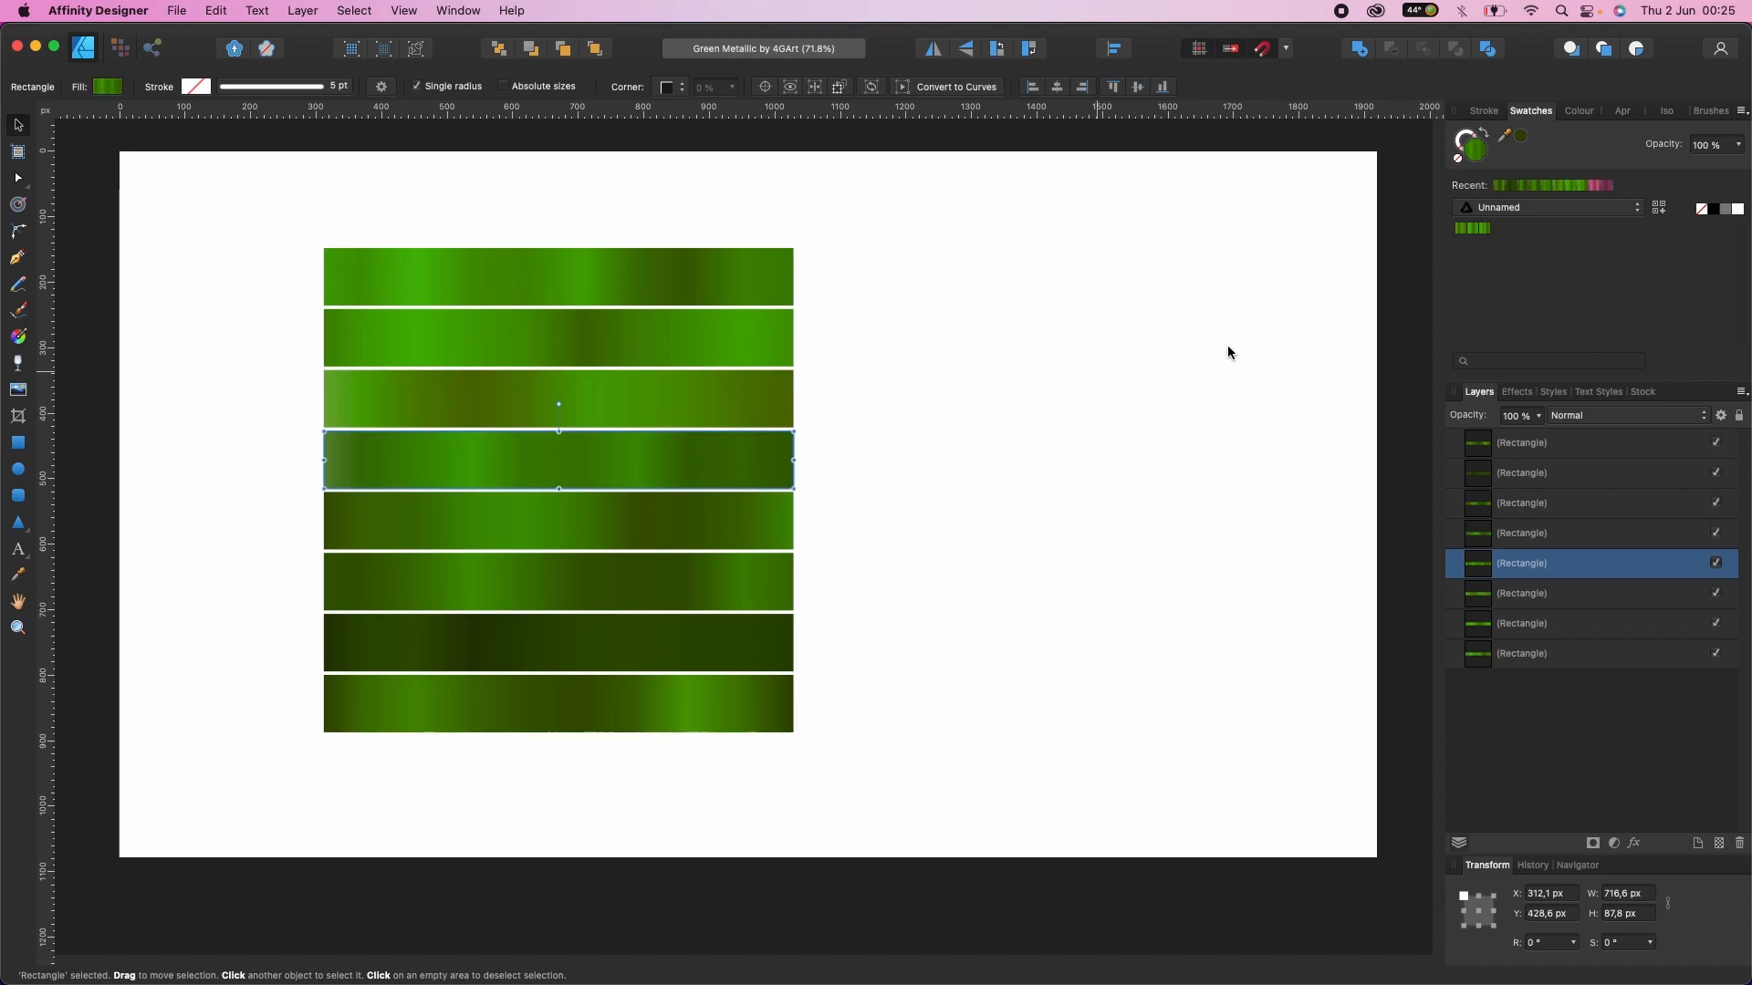
left_click(1659, 209)
Step: Add the gradient fills of the lower four rectangles to the new palette and deselect everything
left_click(726, 542)
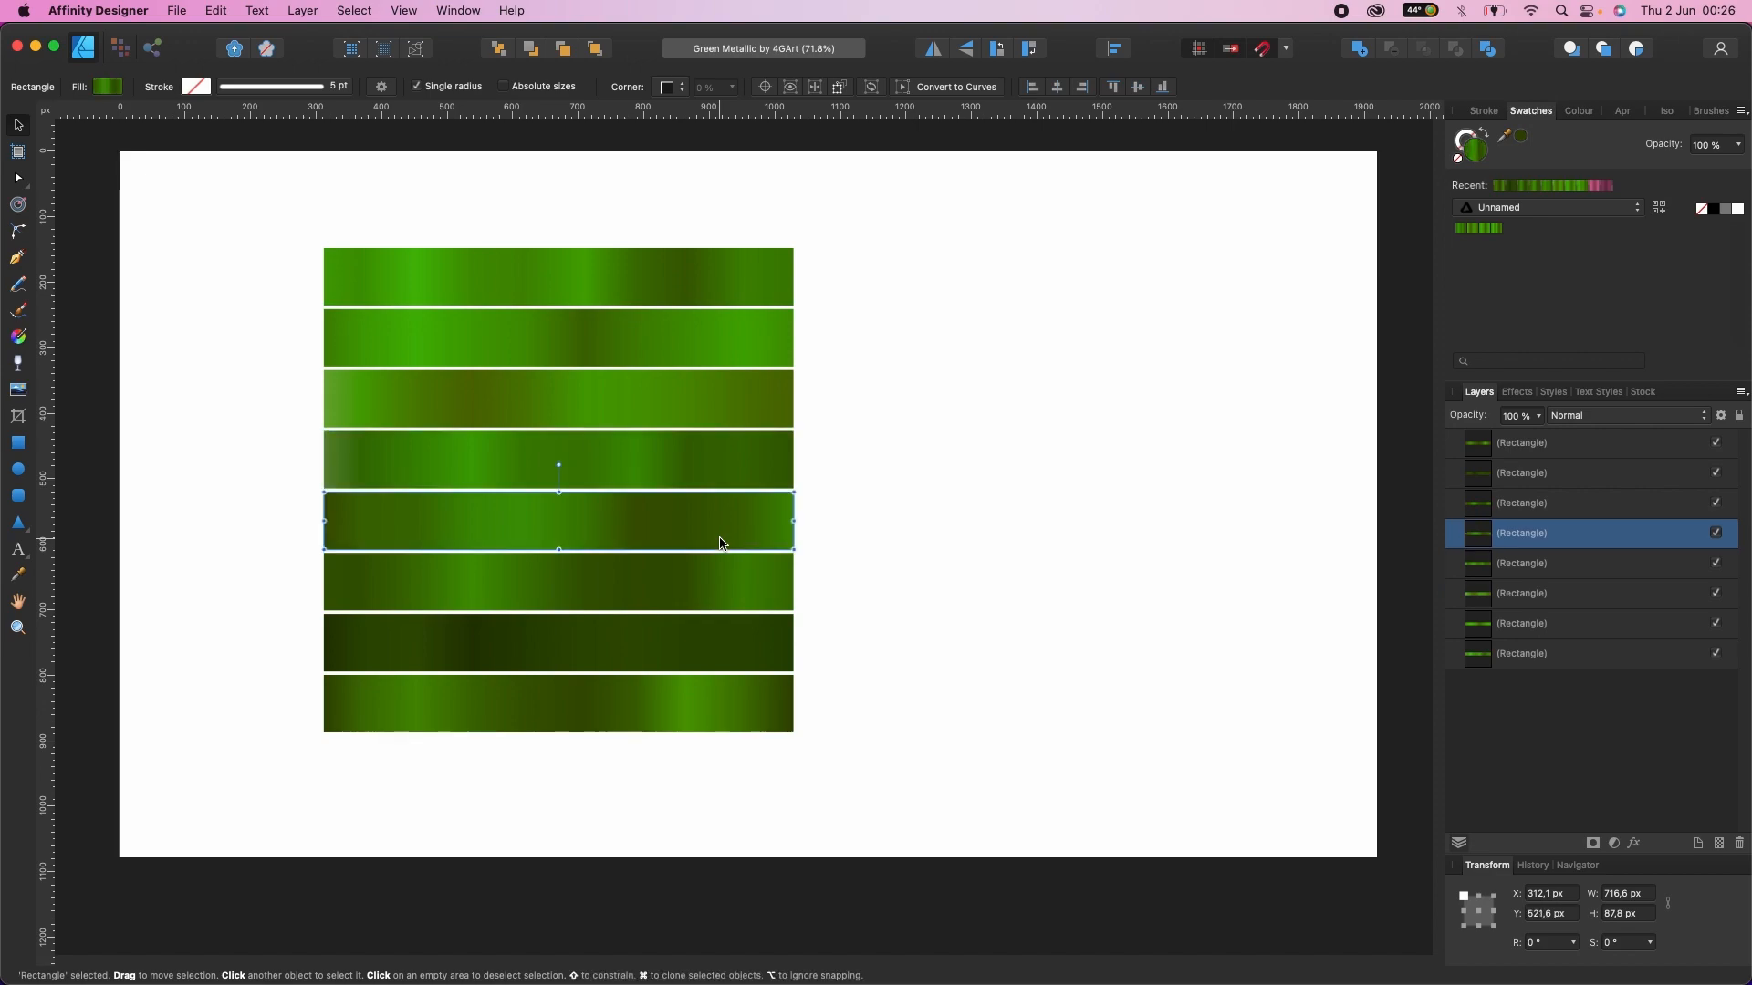
left_click(1660, 208)
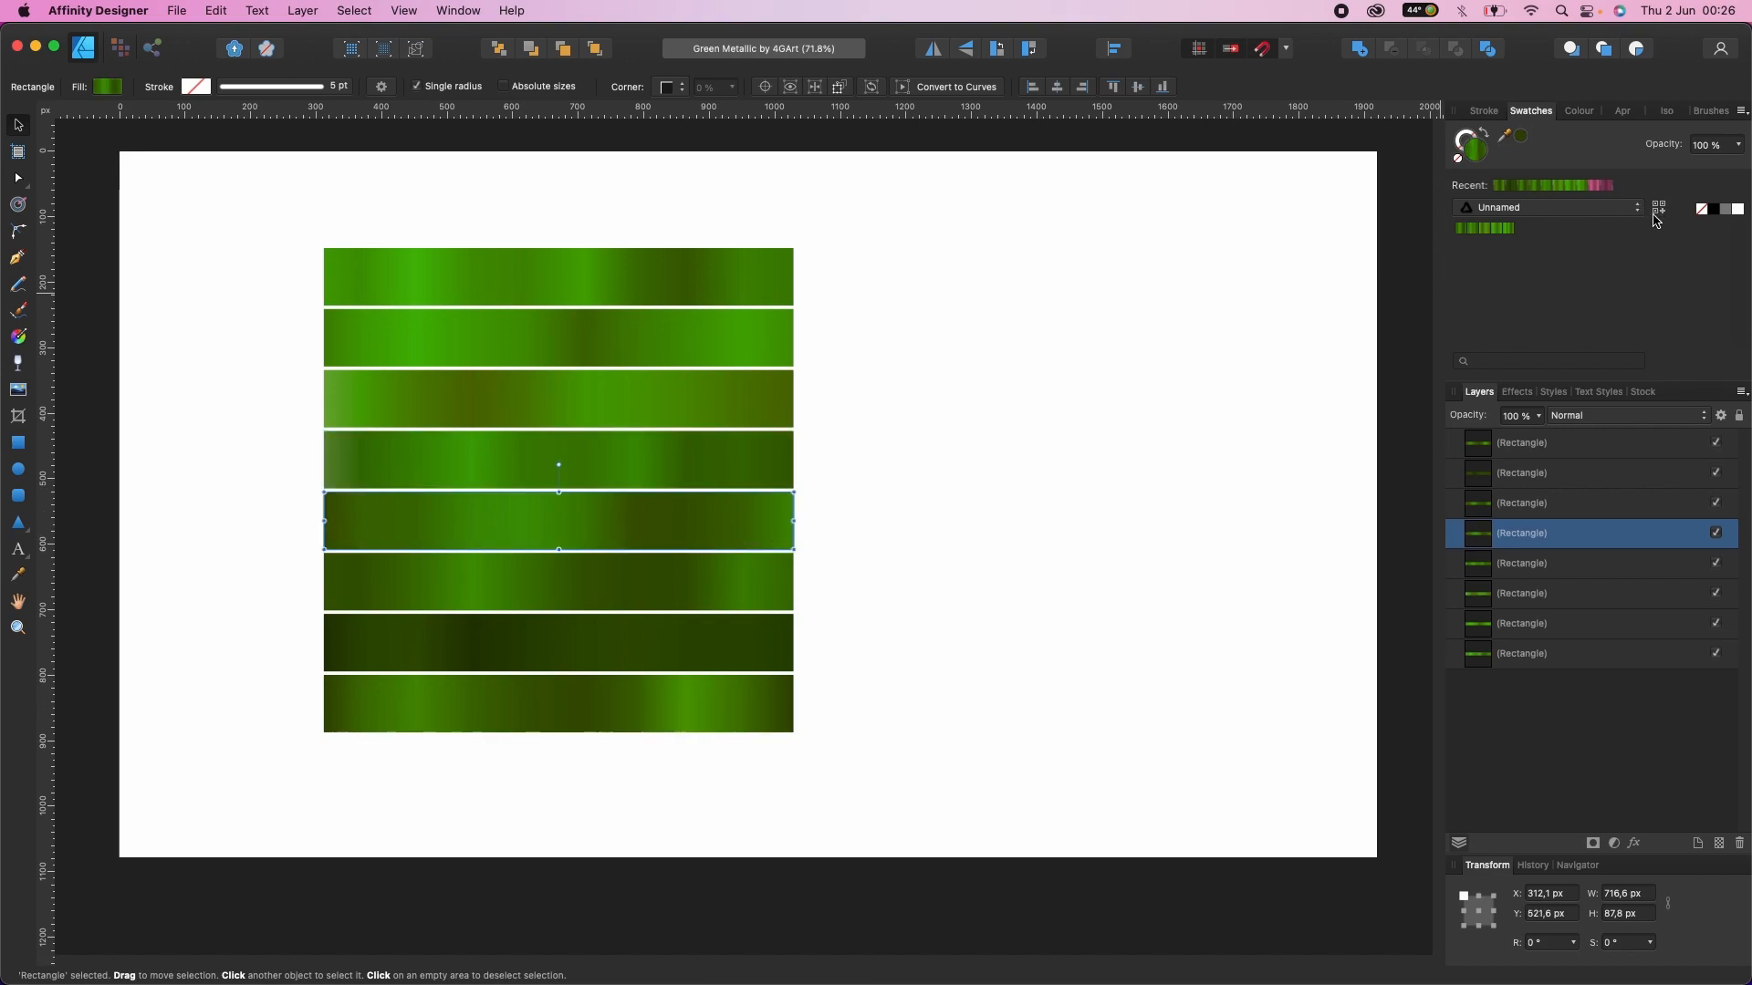
left_click(708, 597)
left_click(1660, 208)
left_click(756, 652)
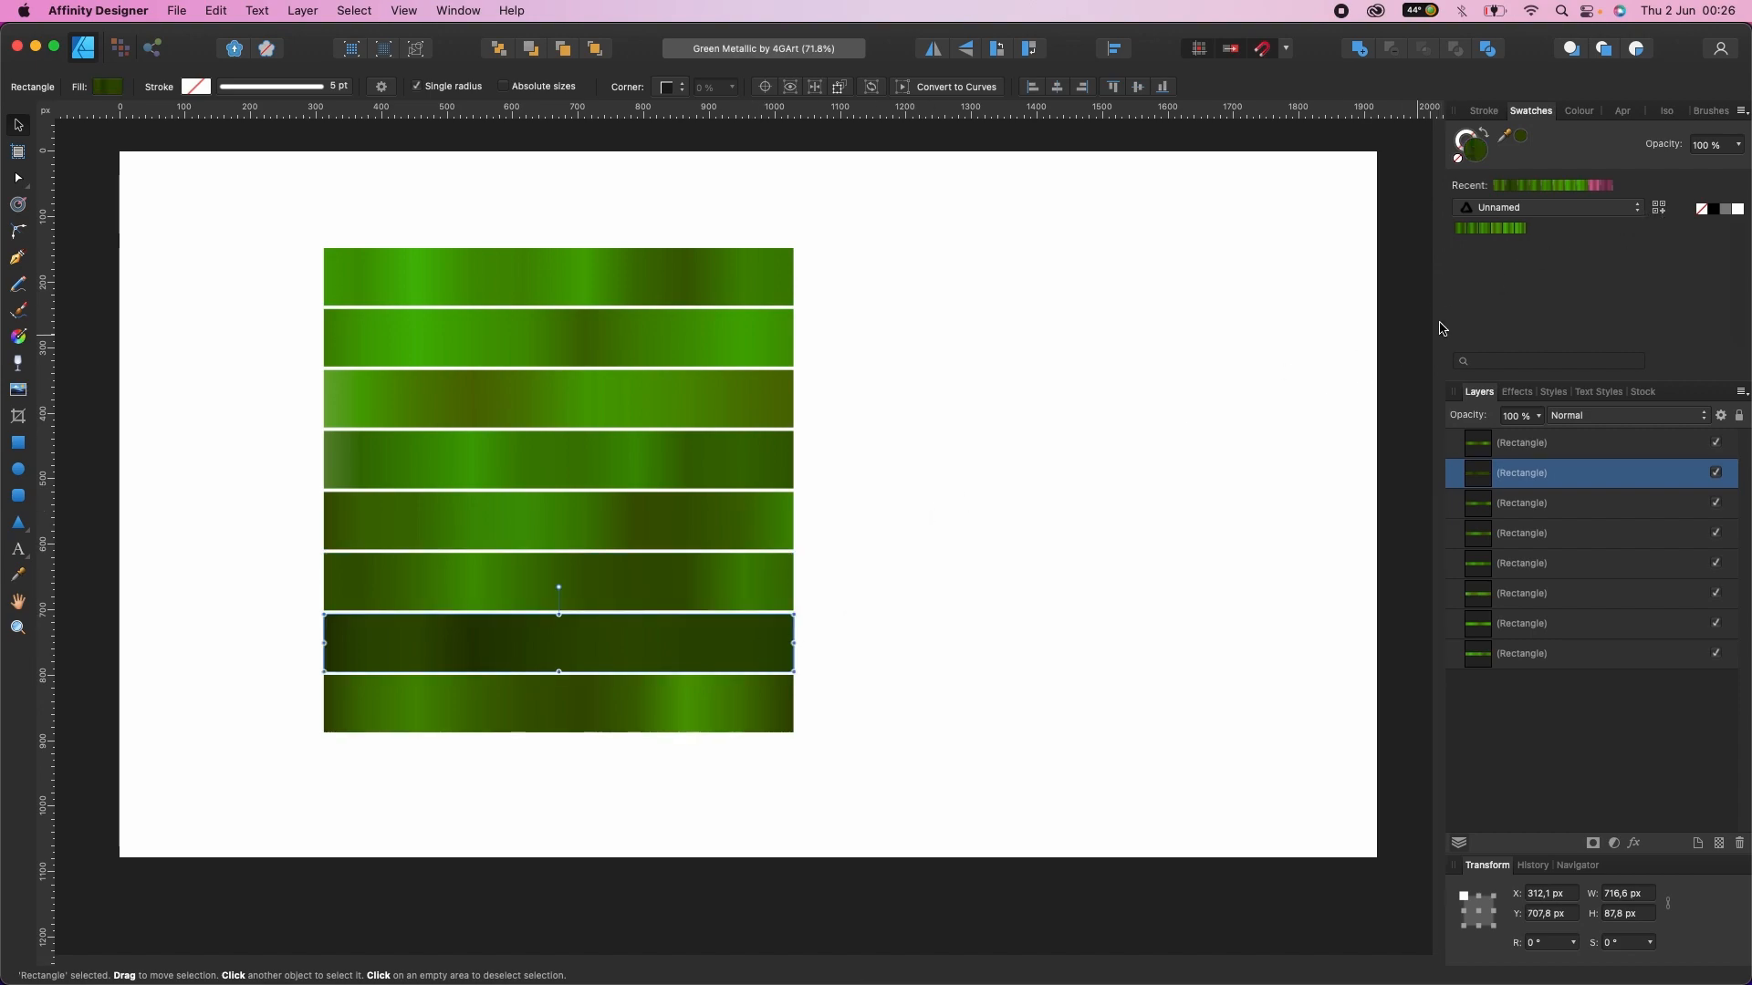
left_click(1660, 208)
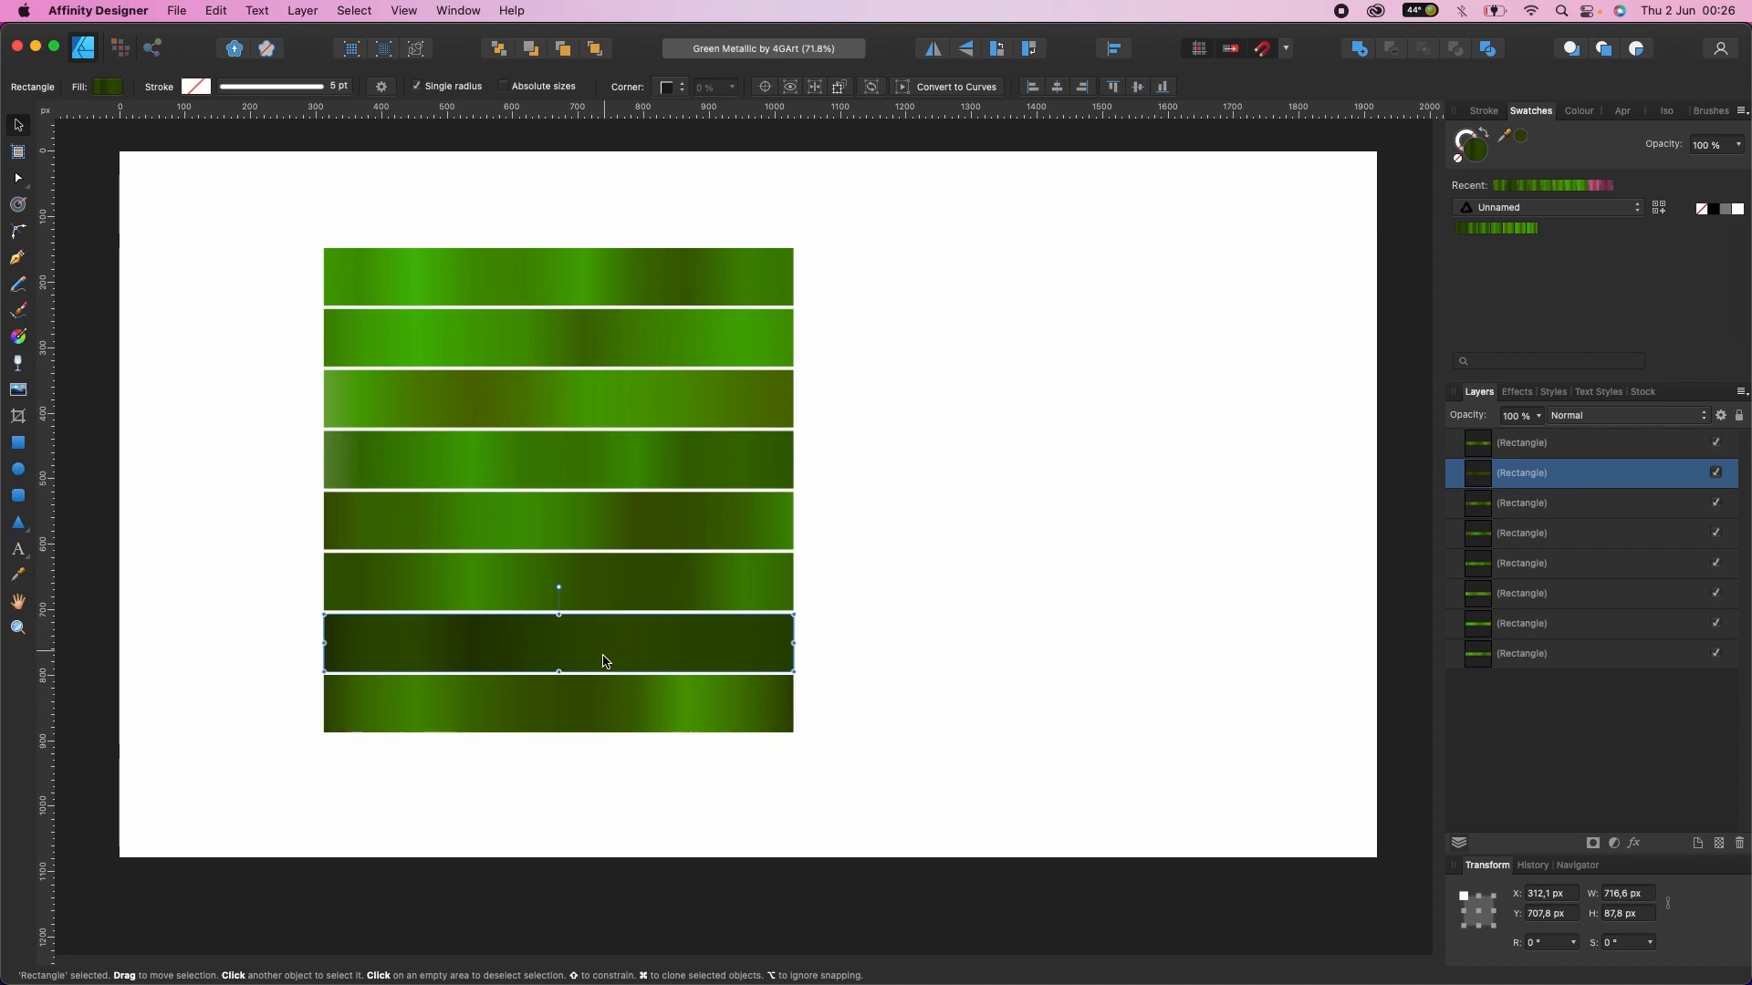
left_click(599, 707)
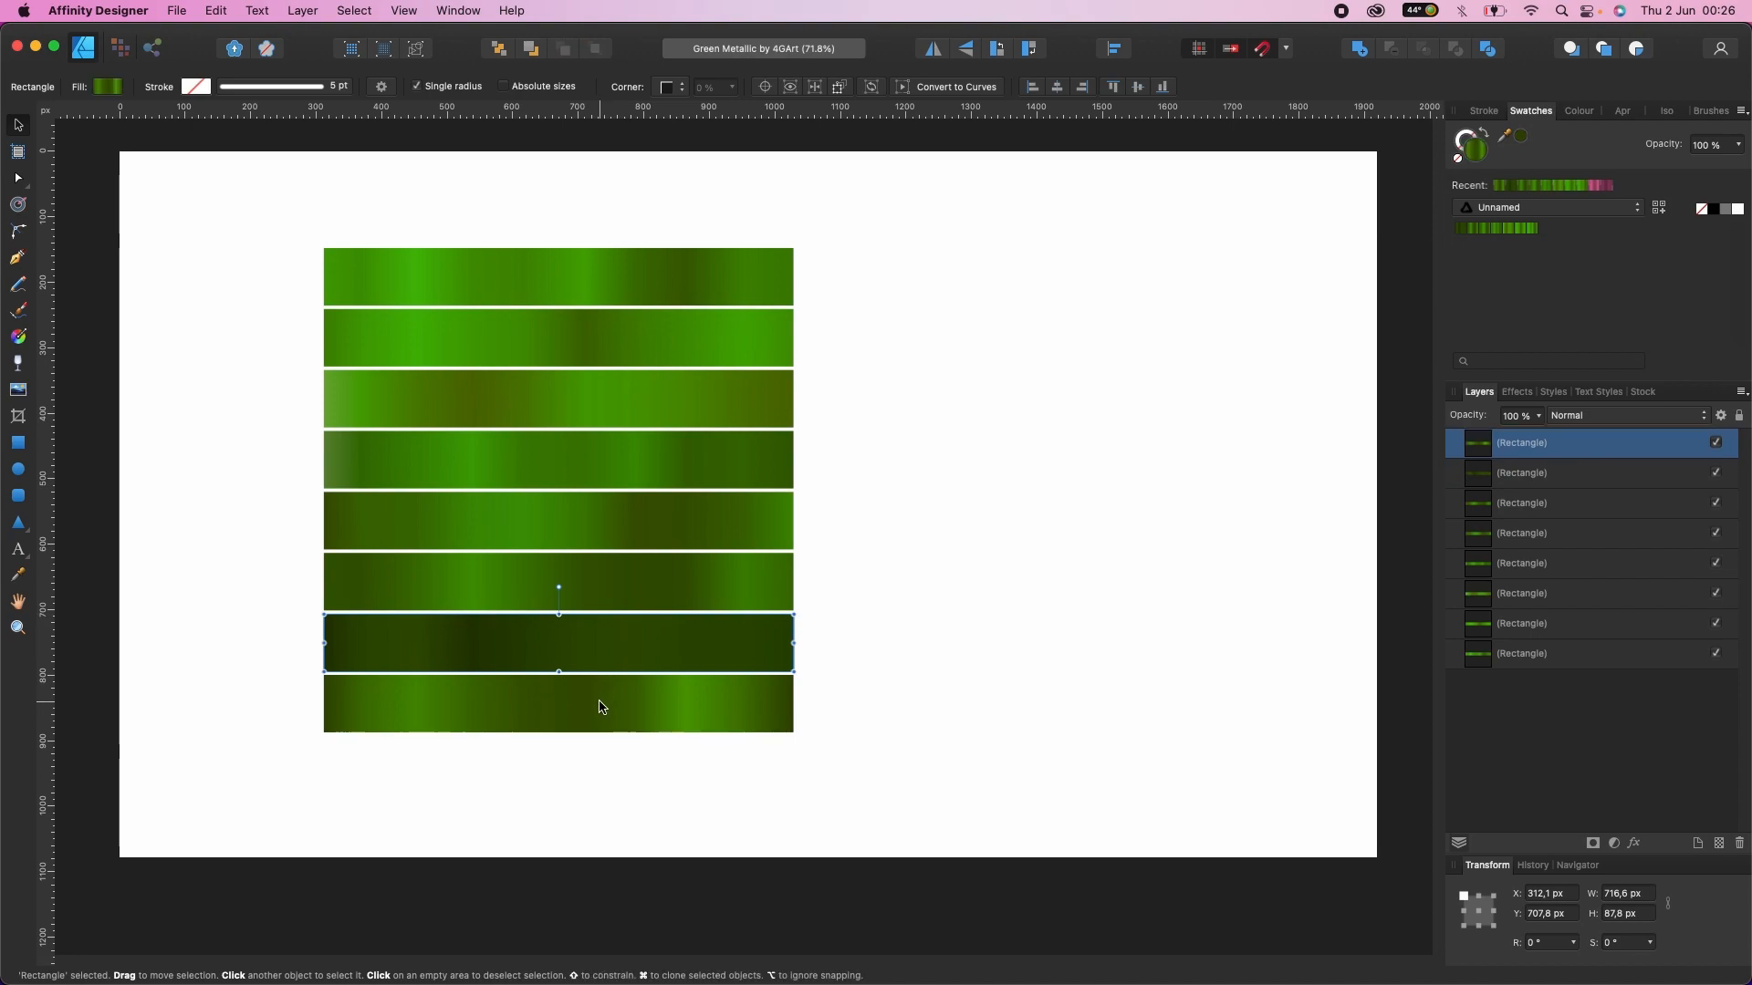
left_click(1660, 209)
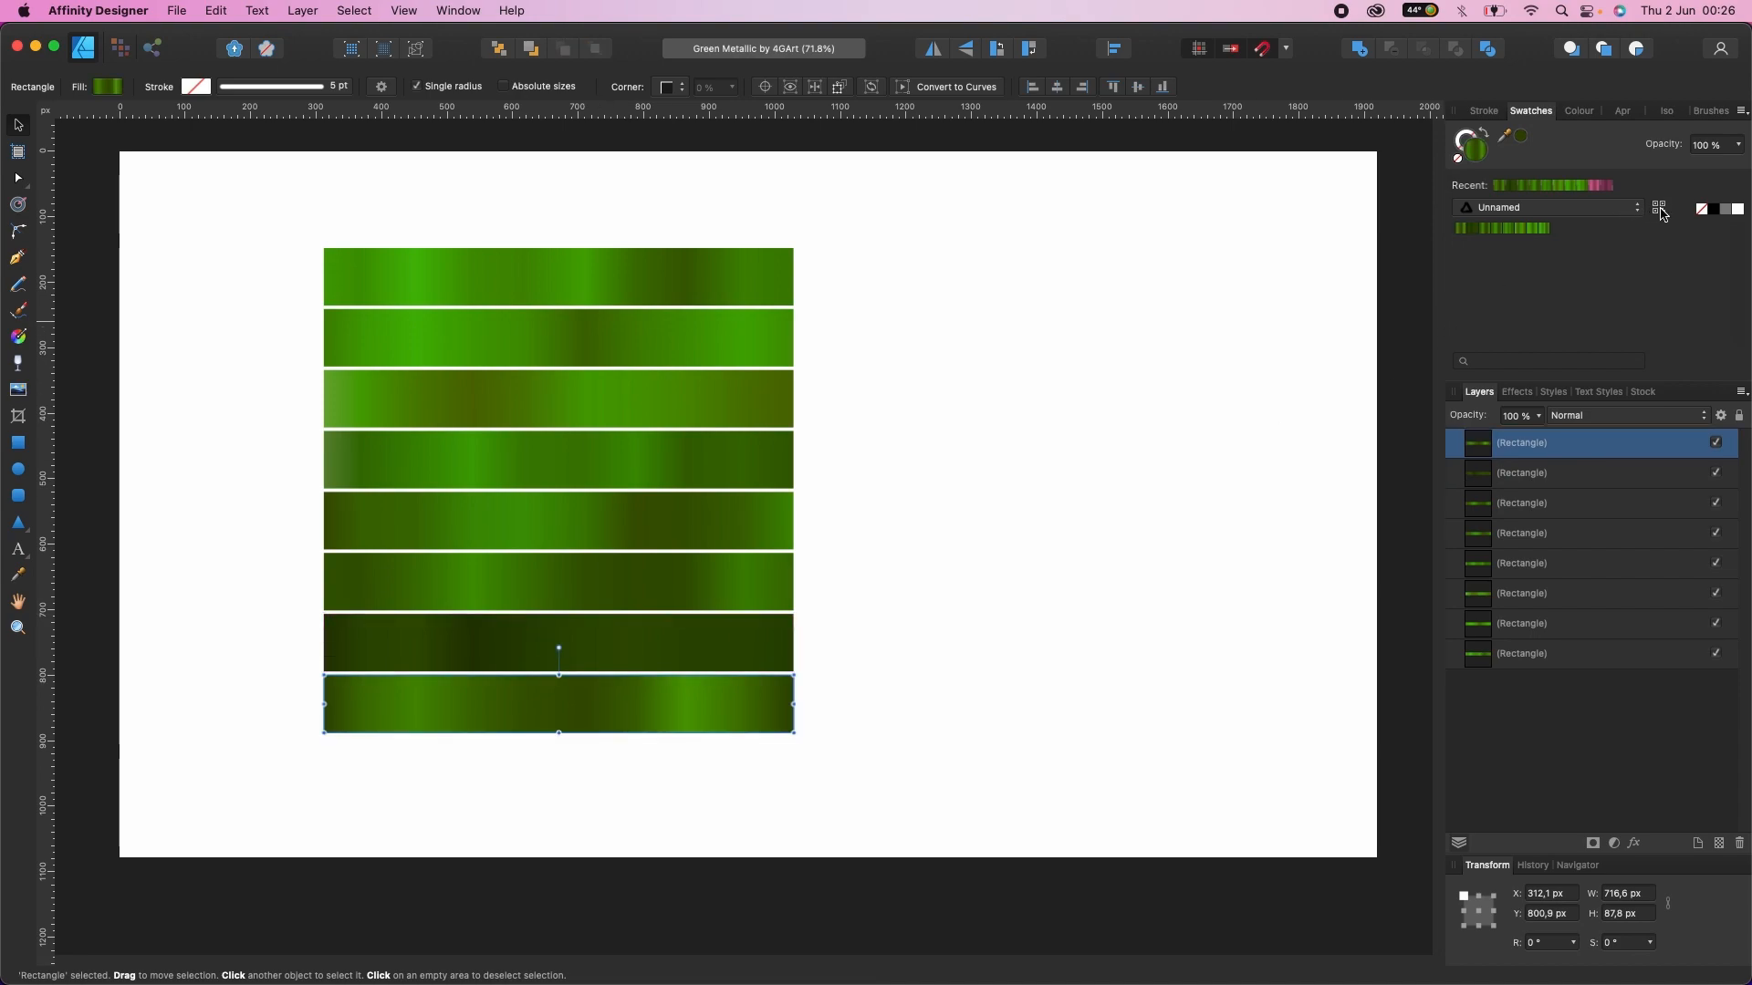
left_click(1221, 437)
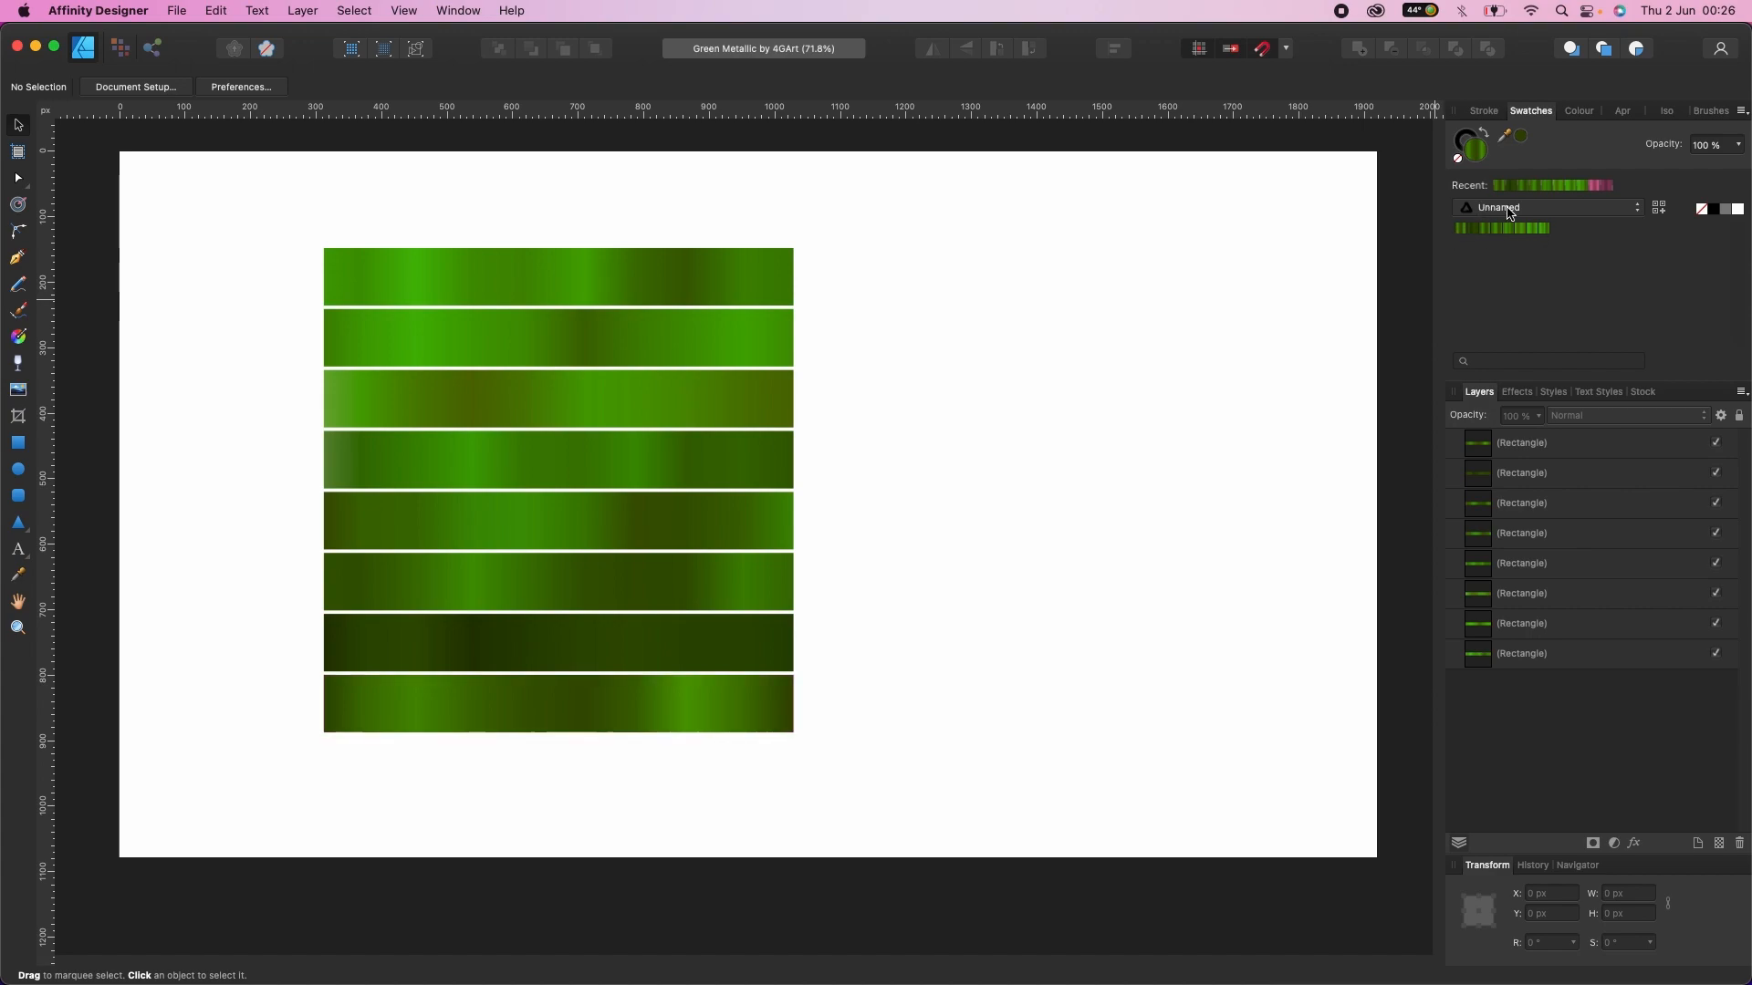
Step: Rename the new palette as "Green Metallic by 4GArt" and check it in the list of palettes
left_click(1744, 112)
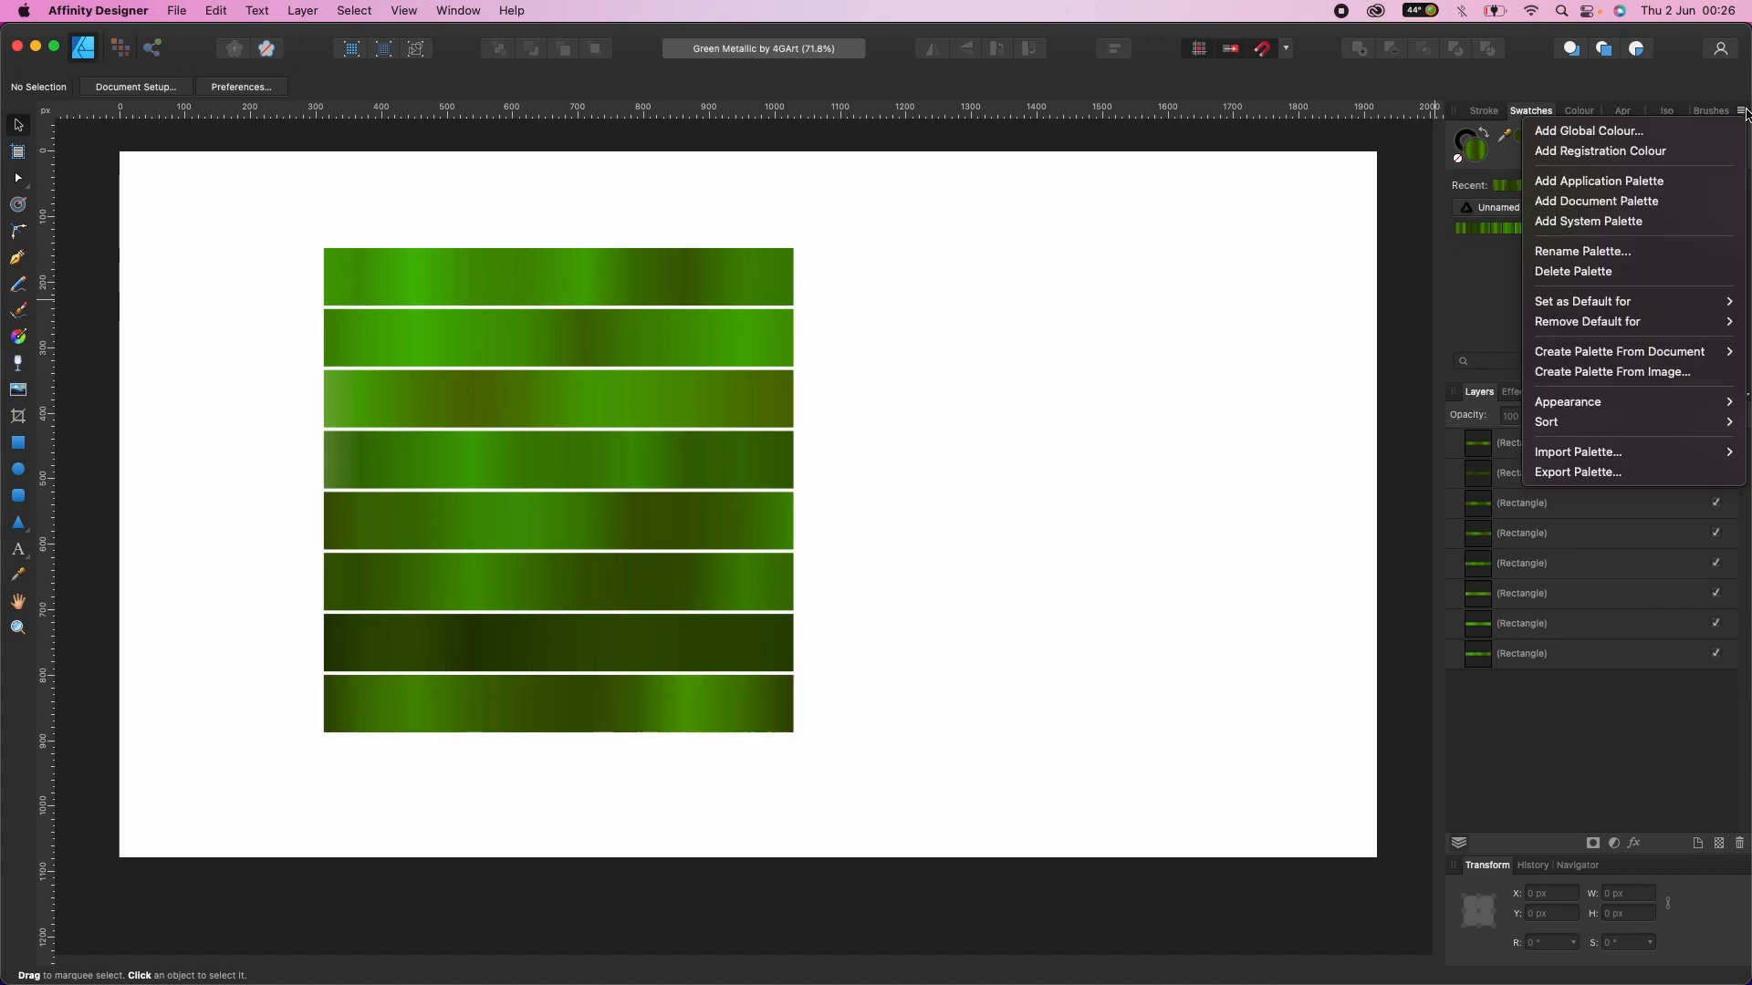
left_click(1643, 254)
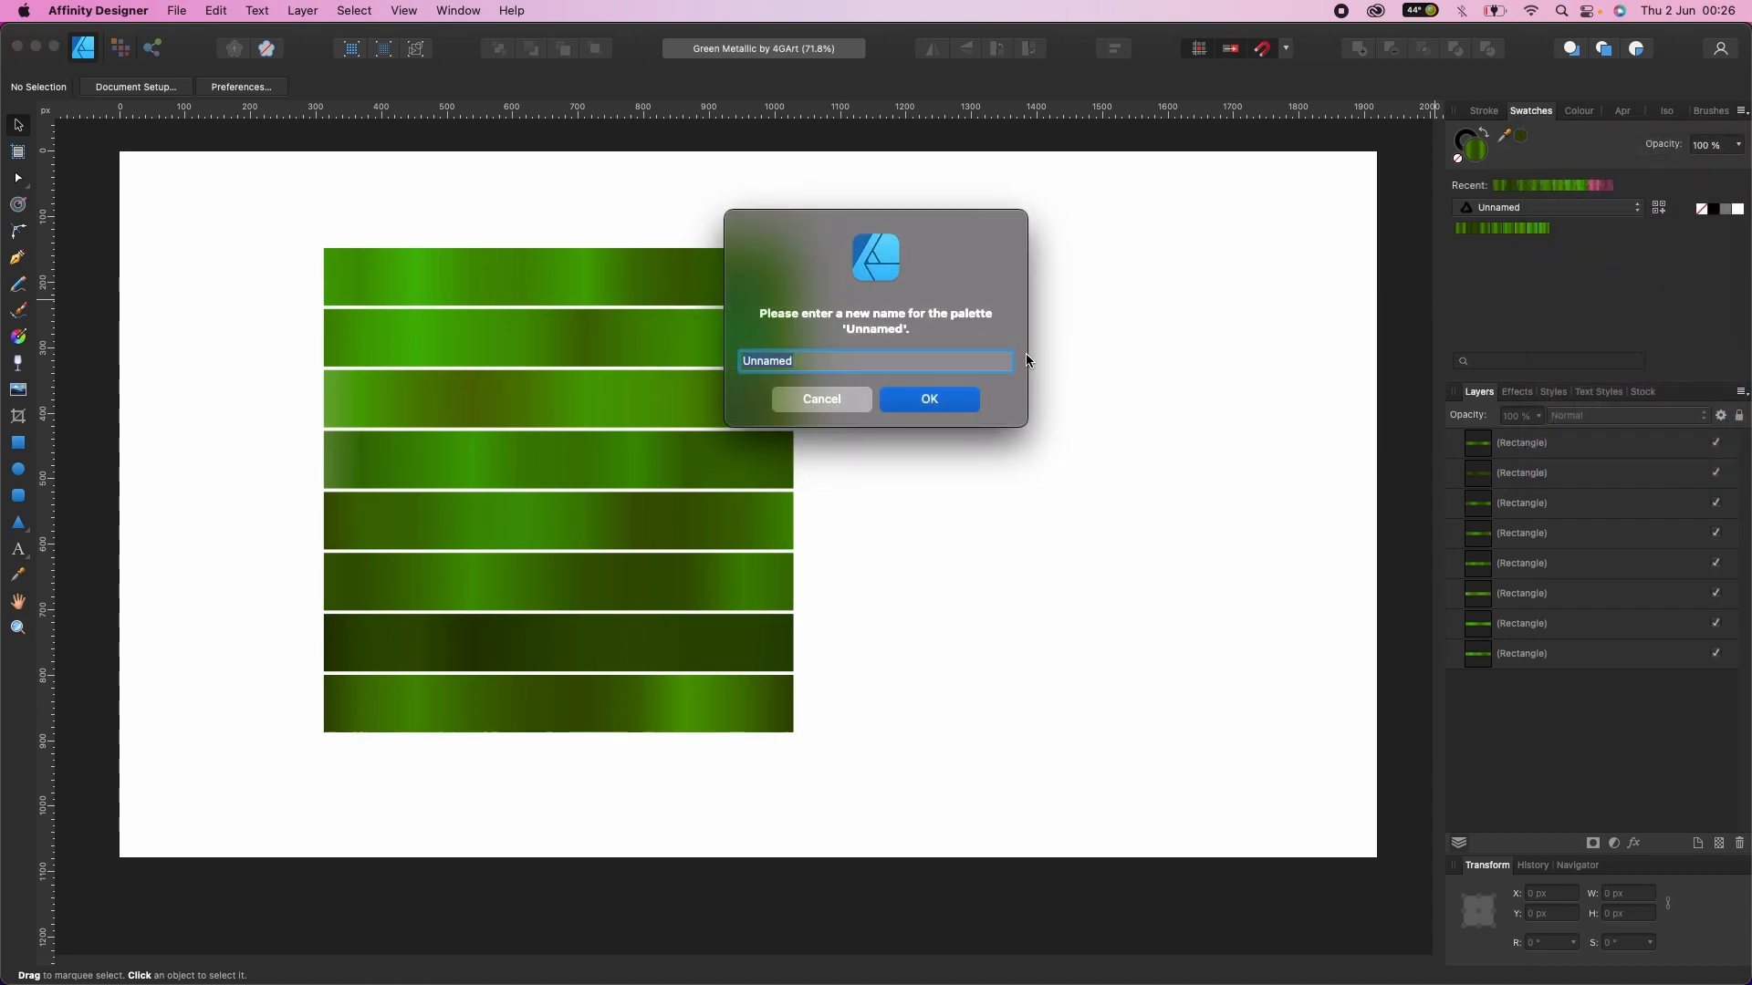
type("Green Metallic by 4GArt")
left_click(929, 404)
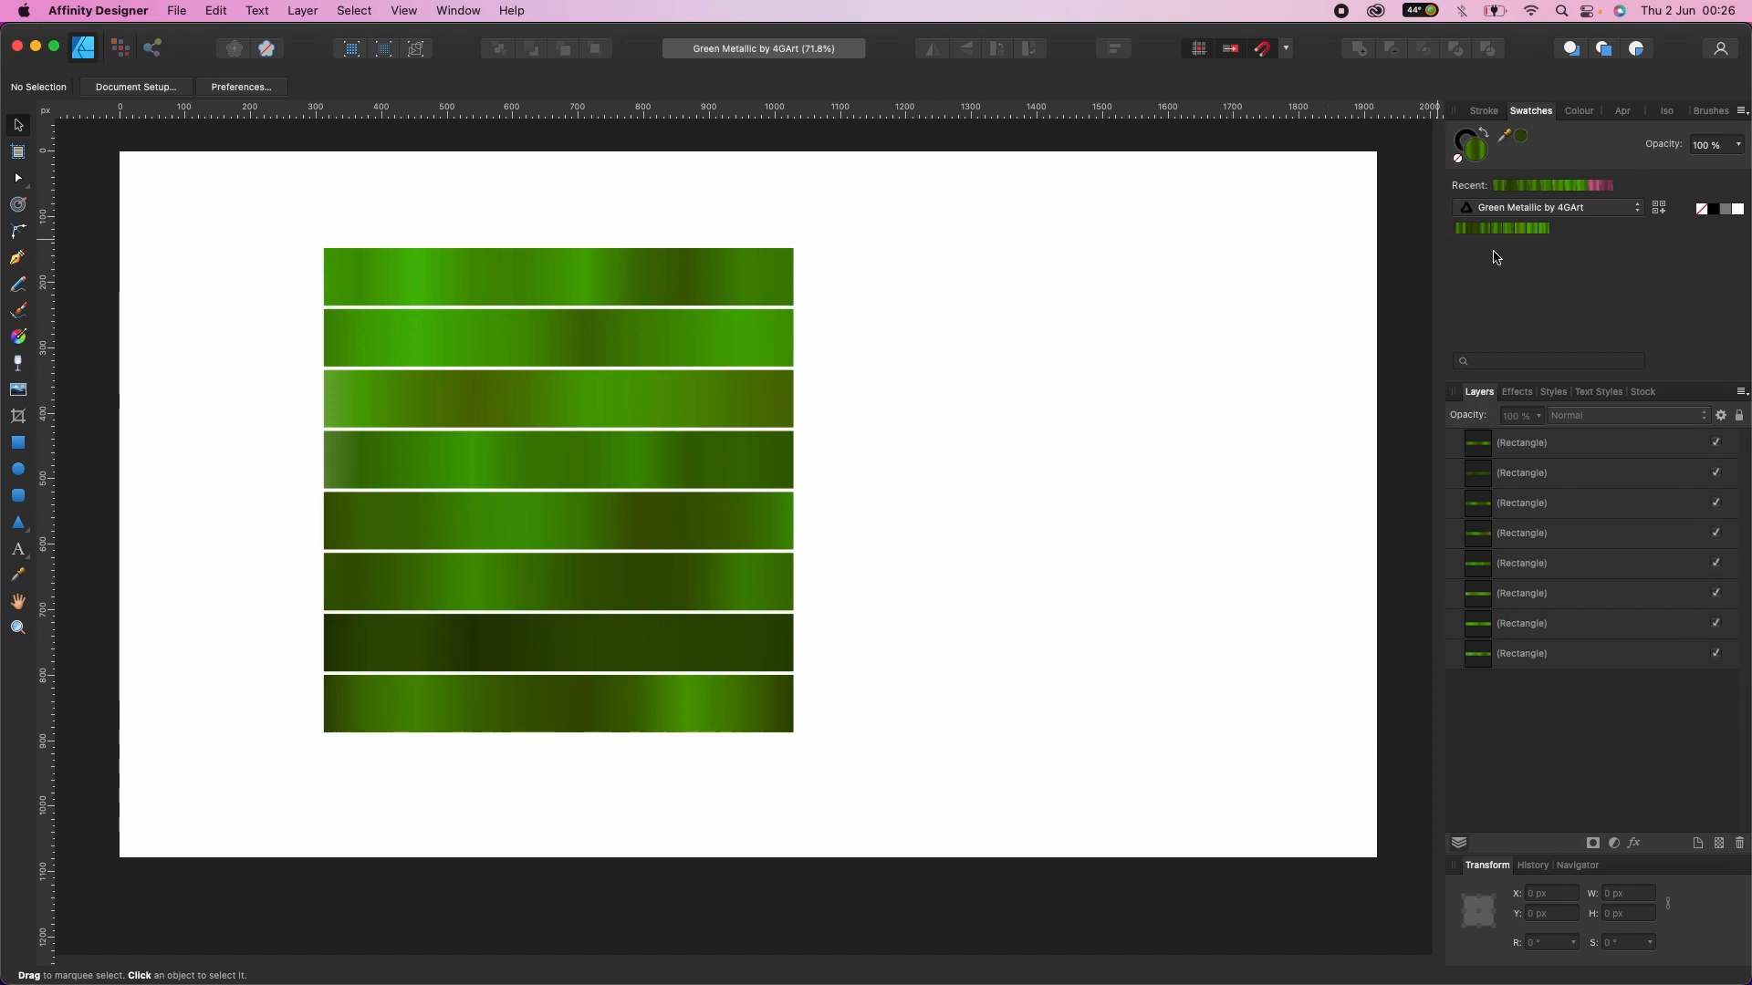
left_click(1630, 214)
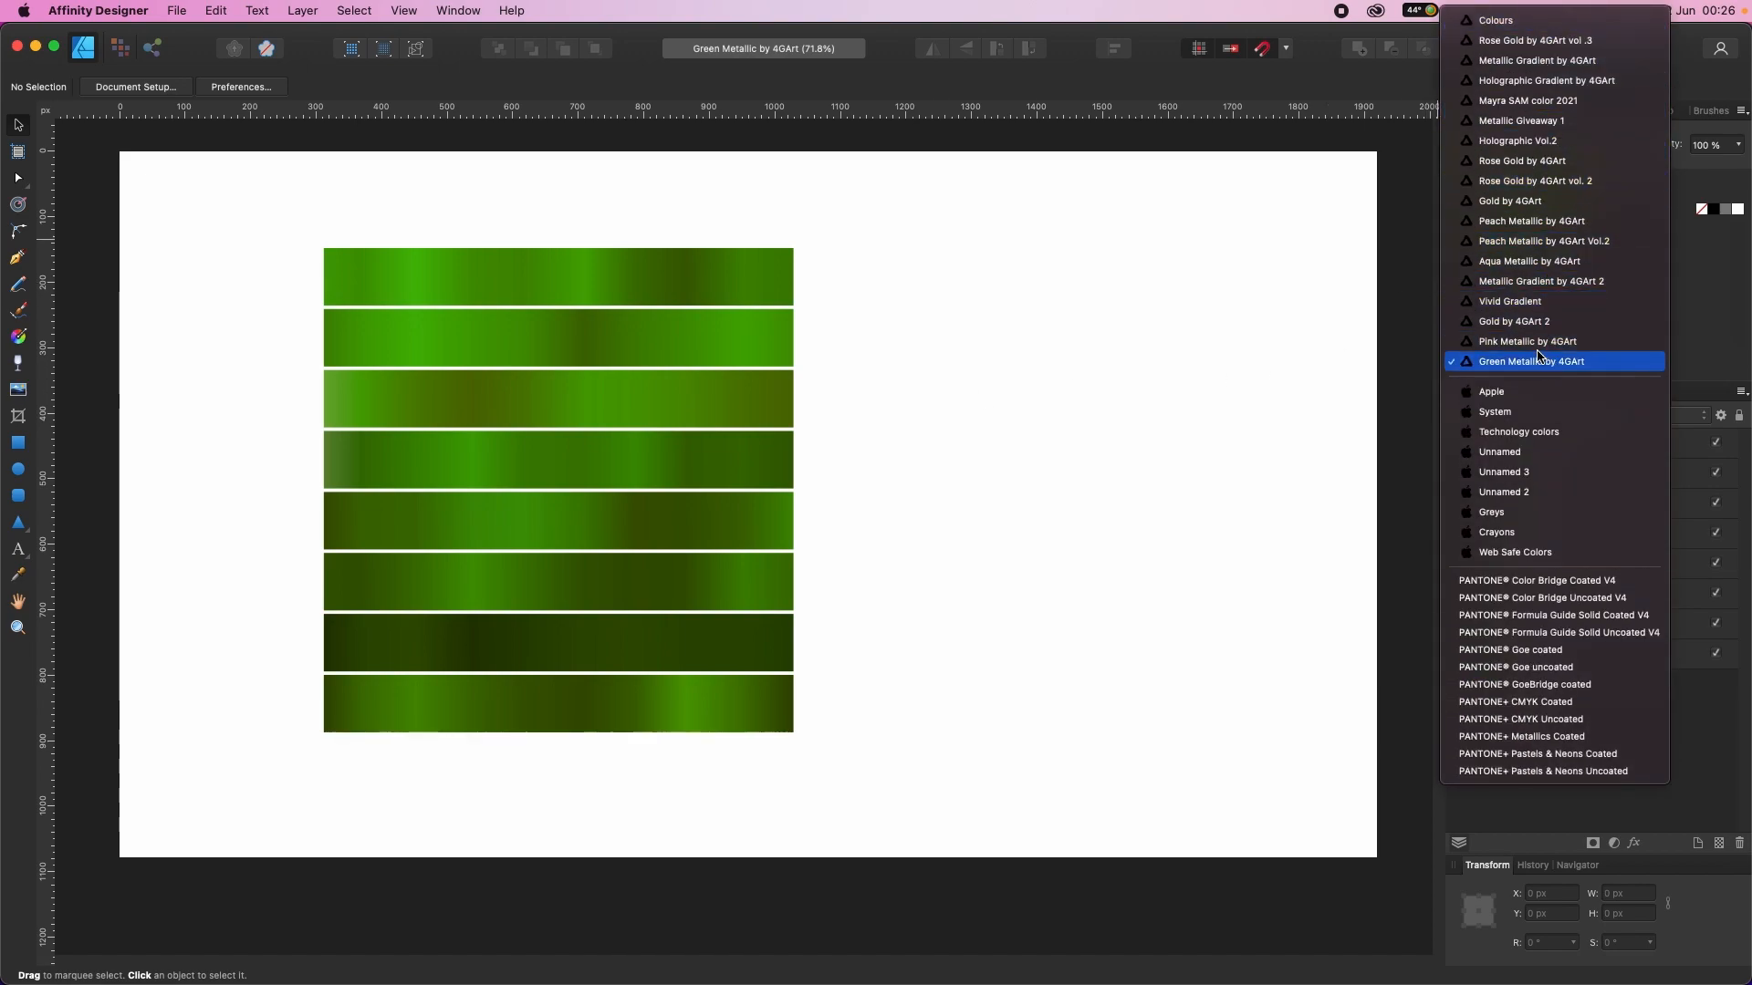
left_click(1705, 343)
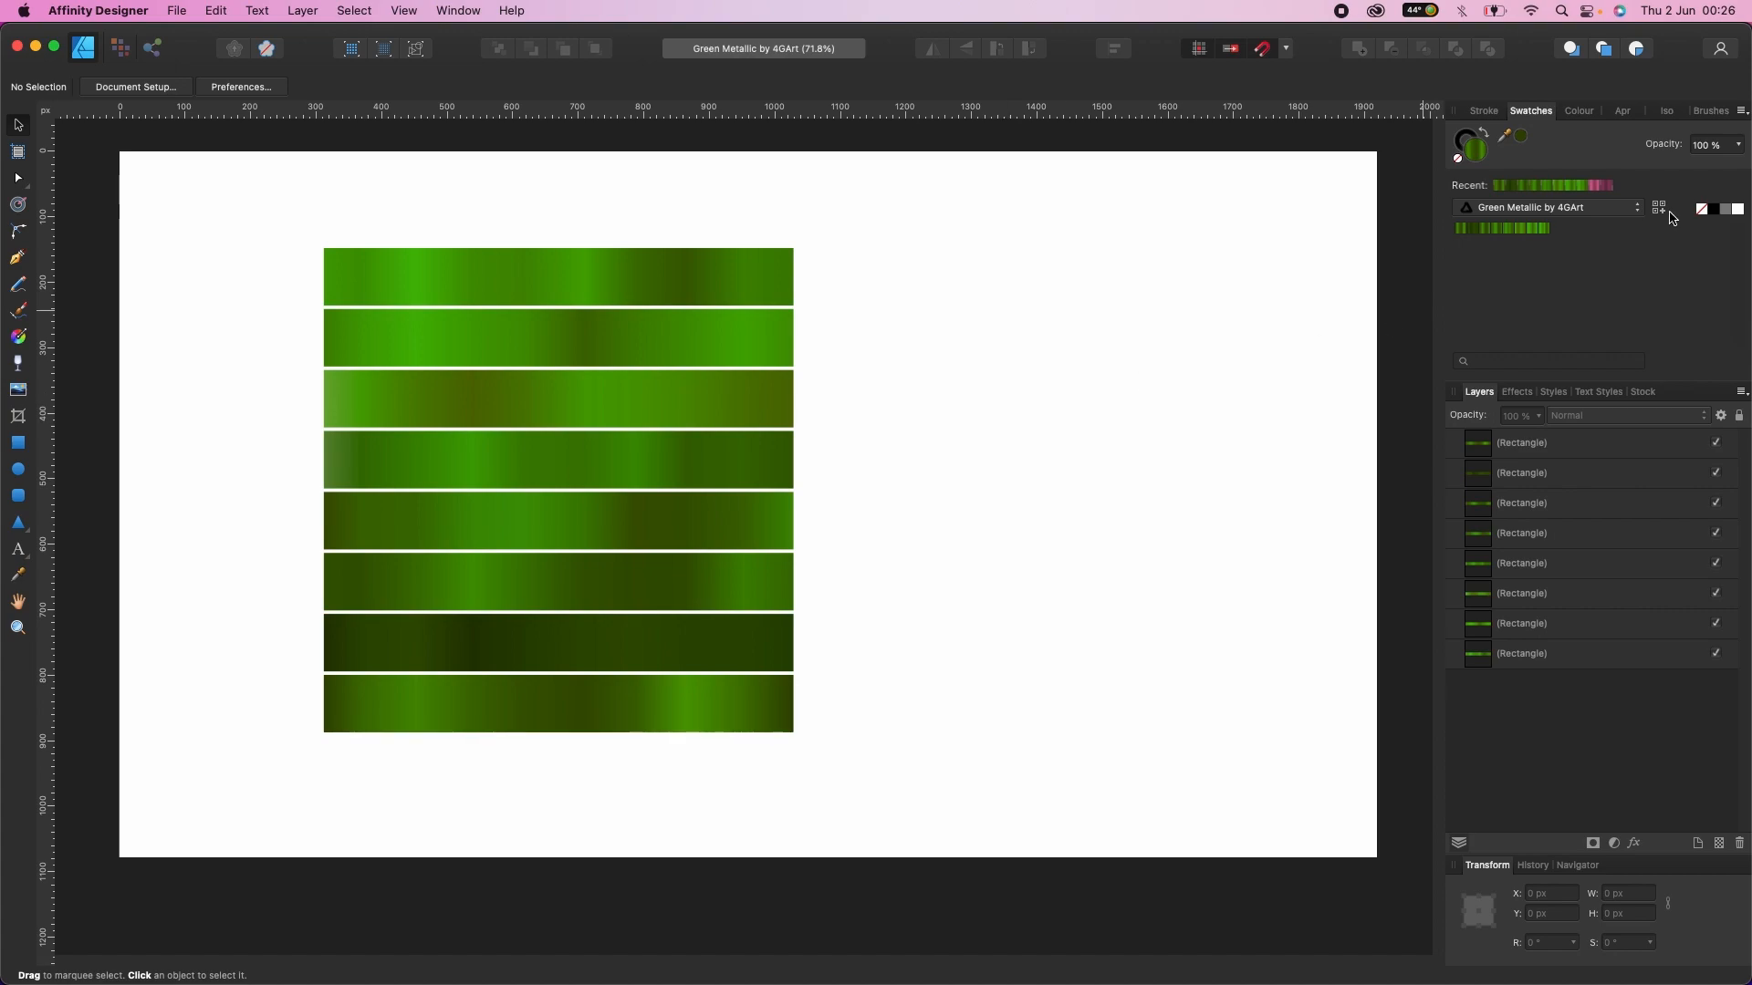
Step: Export the palette to the Desktop as "Green Metallic by 4GArt.afpalette"
left_click(1743, 113)
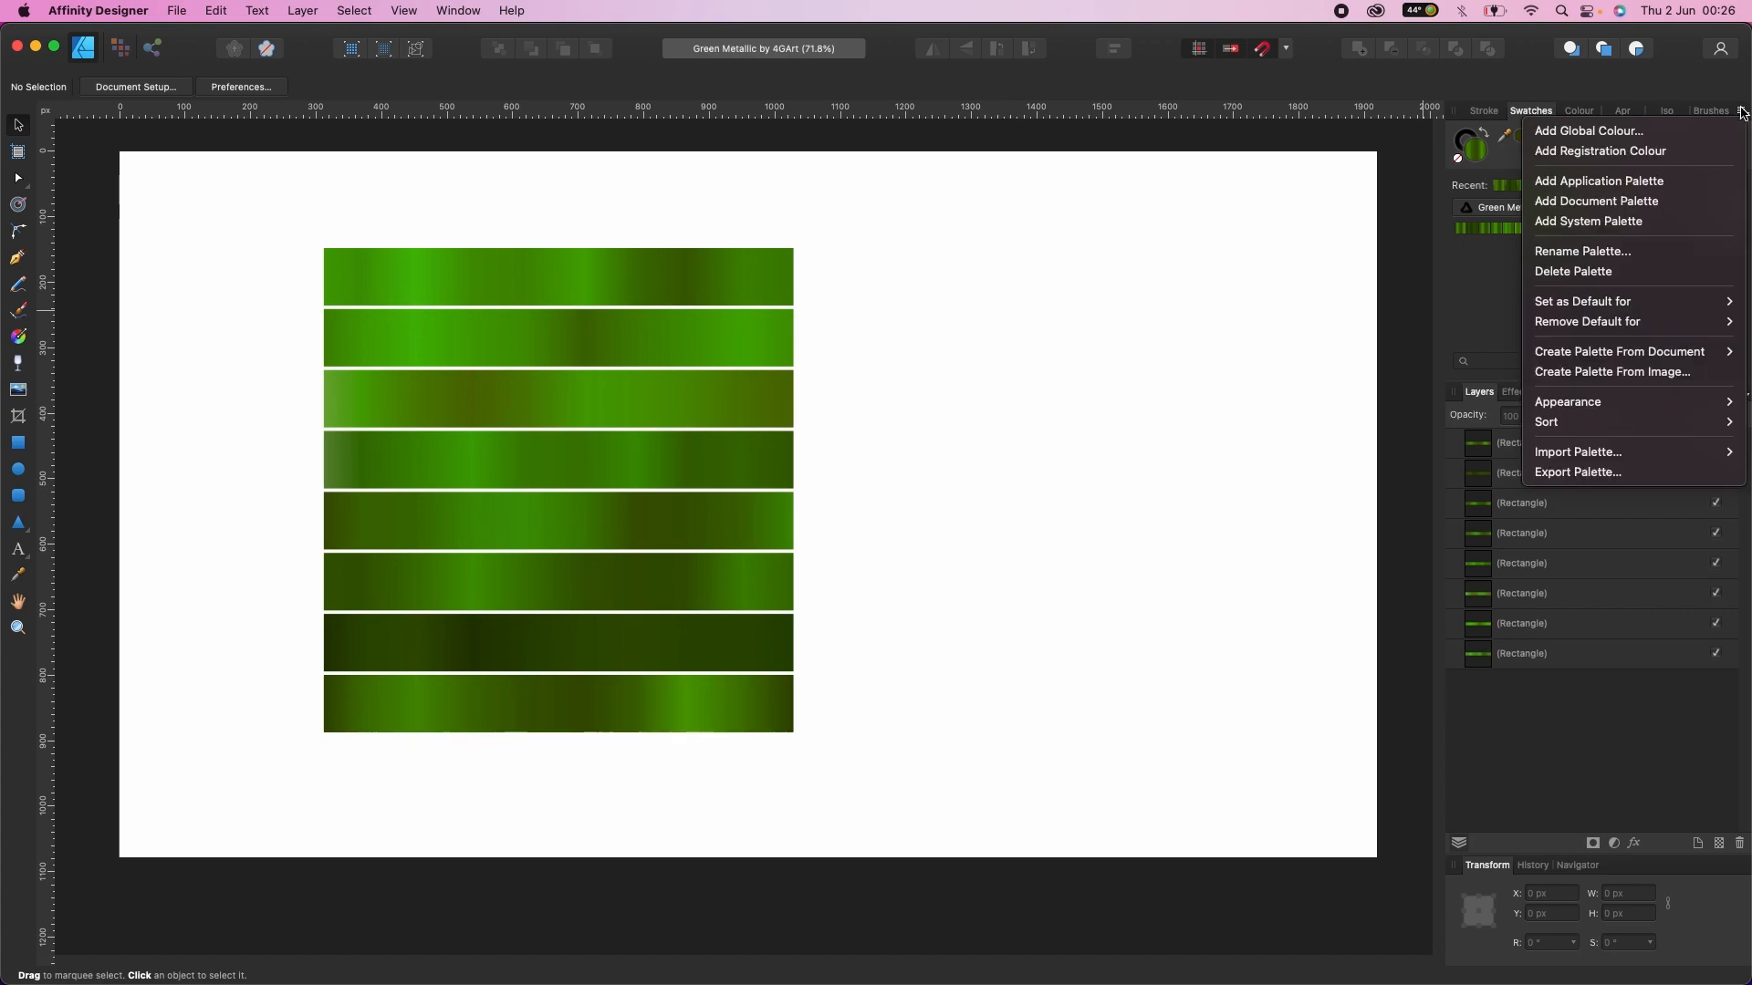
left_click(1589, 475)
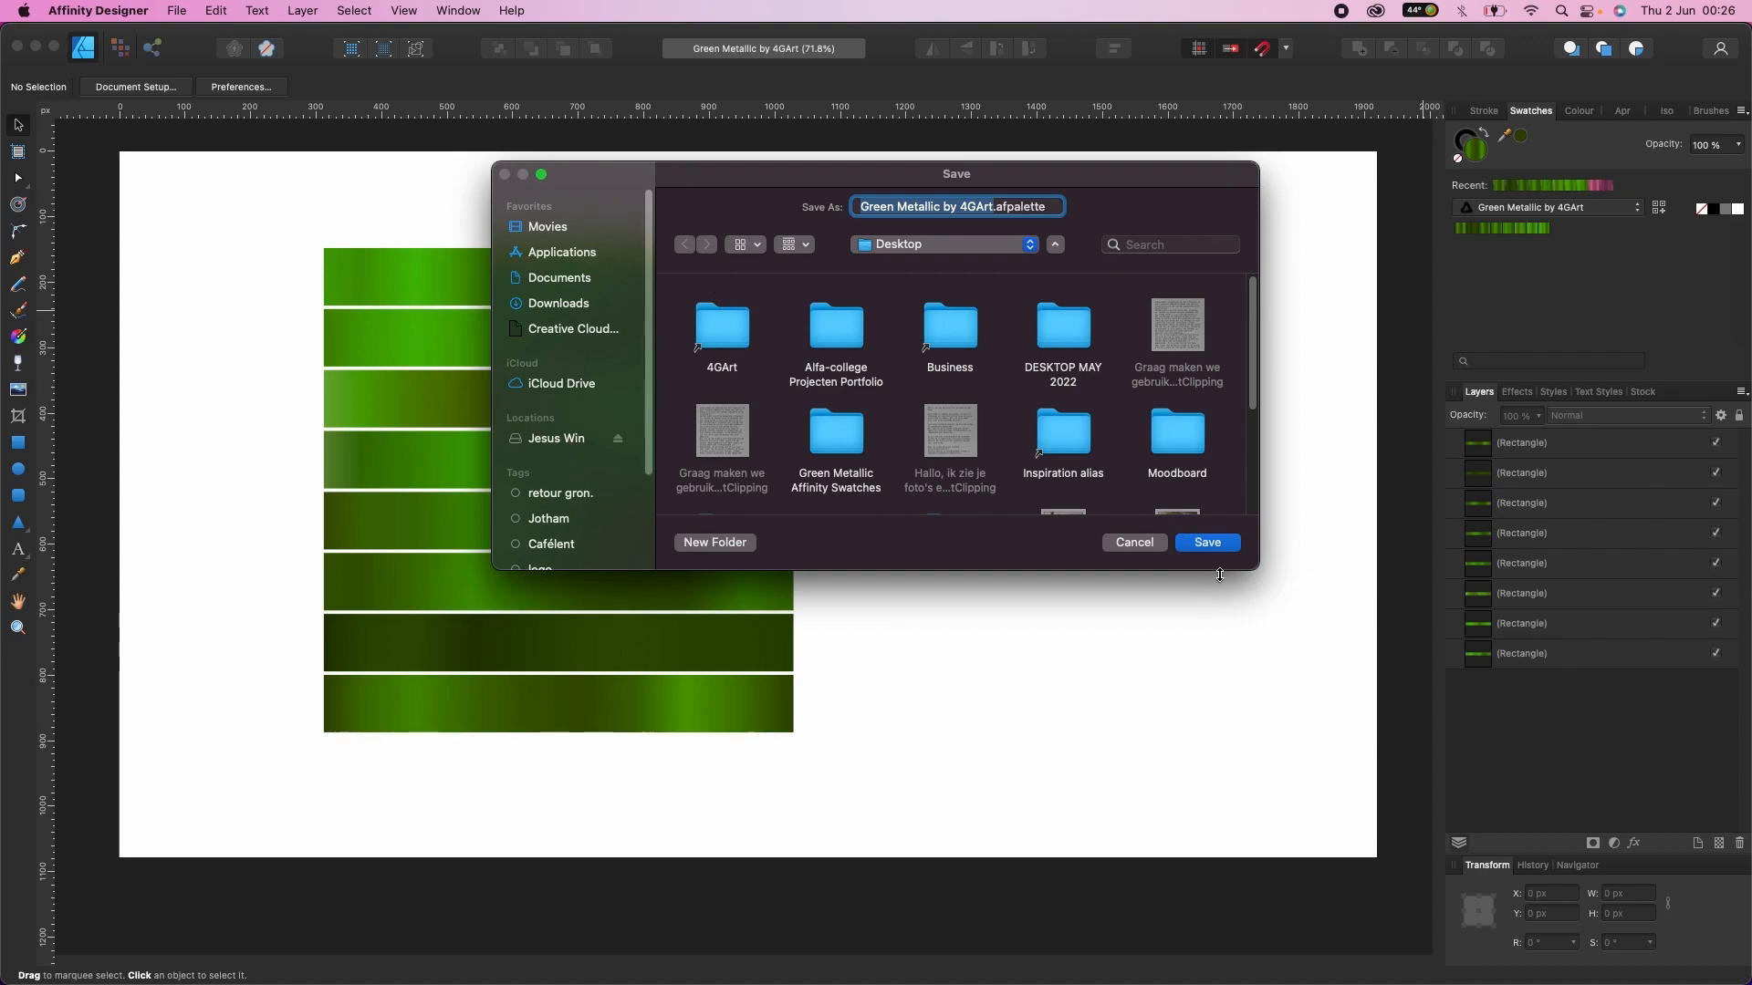
left_click(1209, 546)
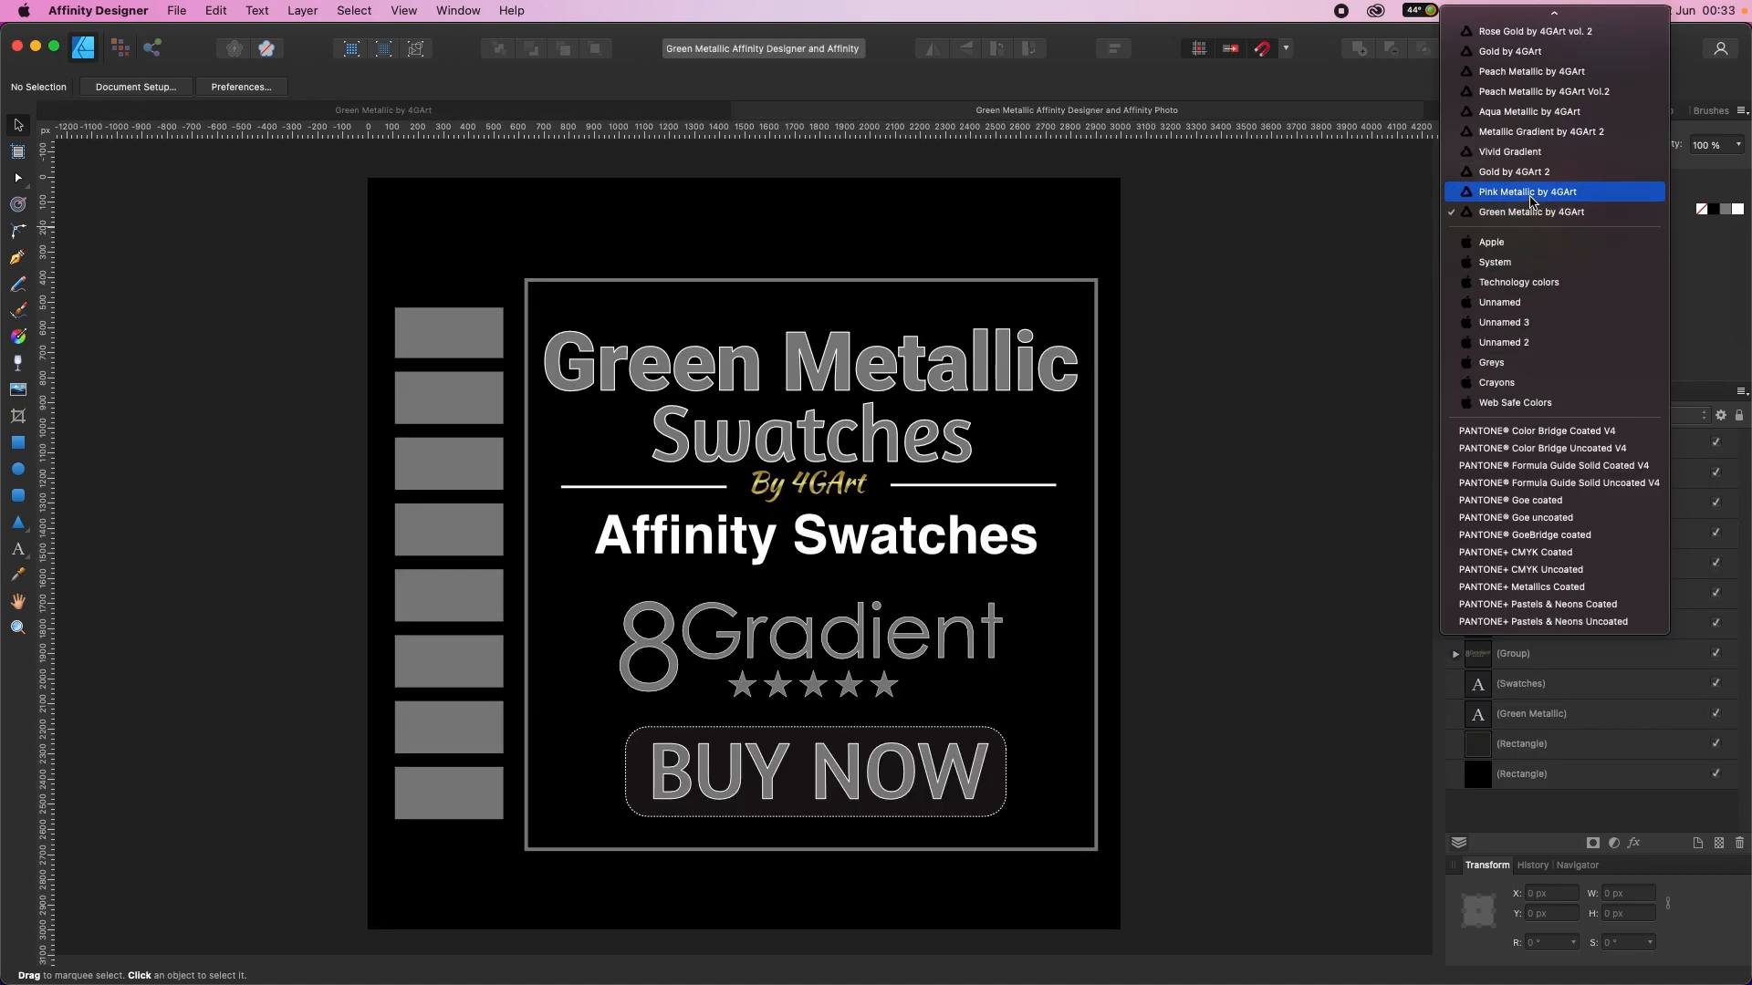
Step: Switch the swatches to the Pink Metallic by 4GArt palette and back to Green Metallic by 4GArt
left_click(1532, 194)
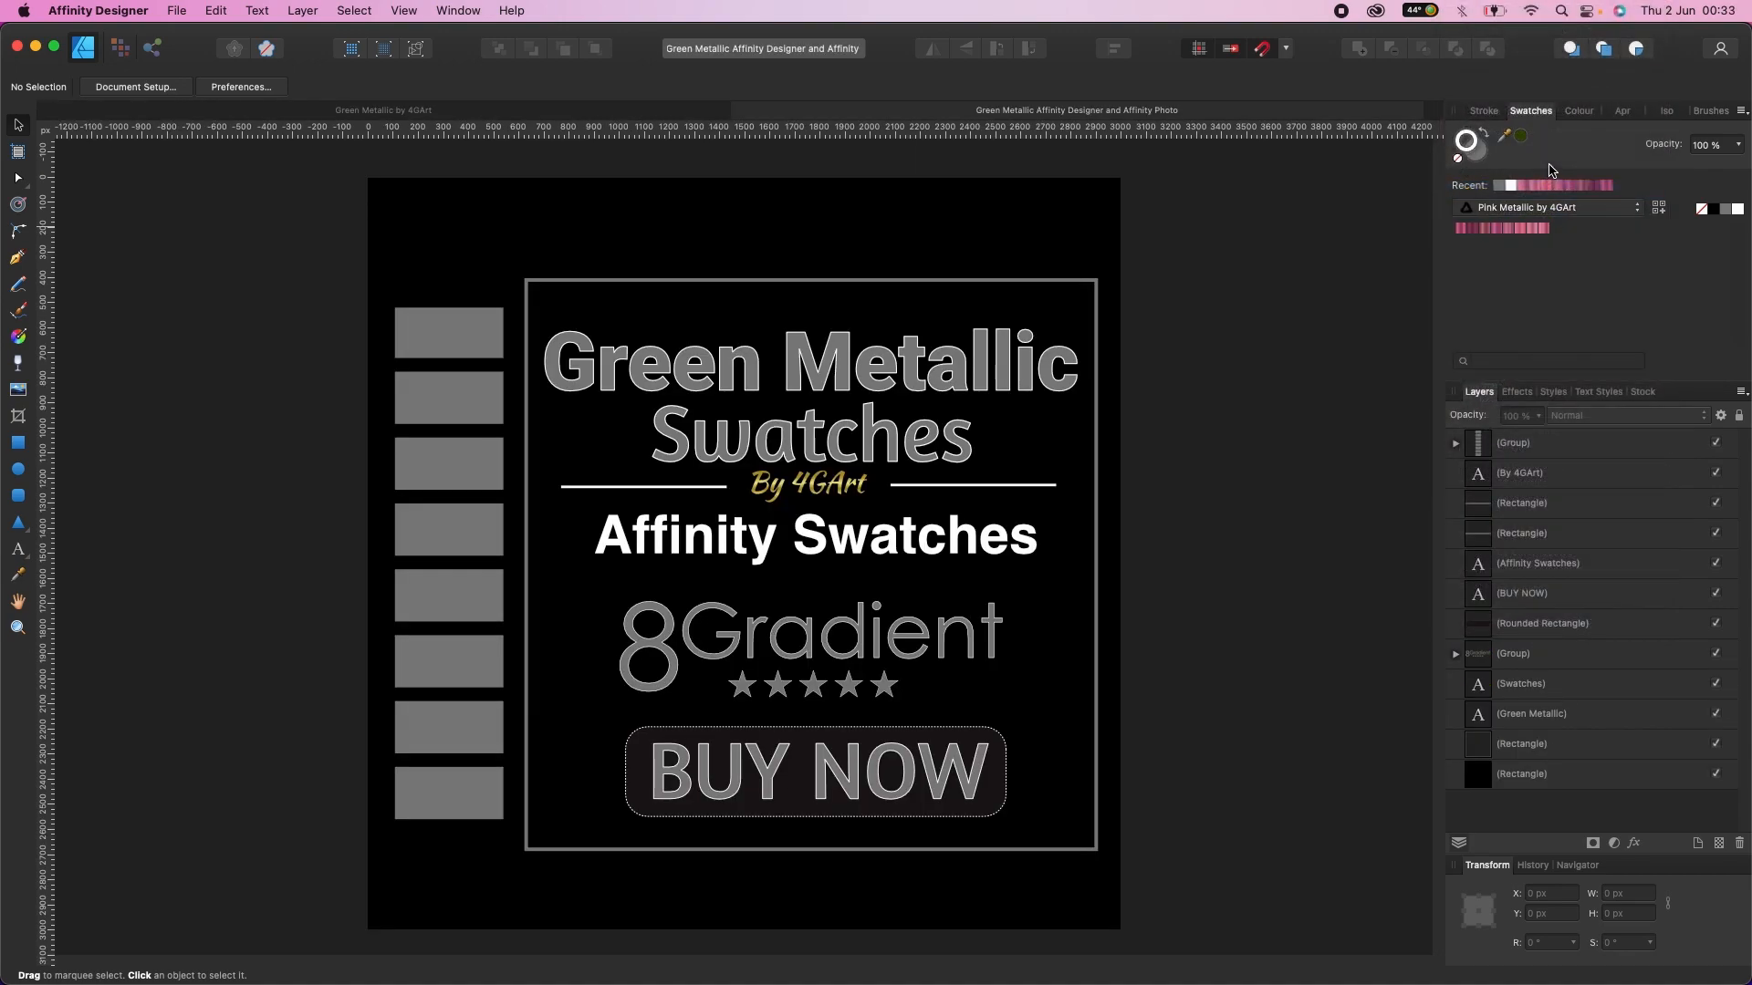
left_click(1549, 205)
left_click(1470, 245)
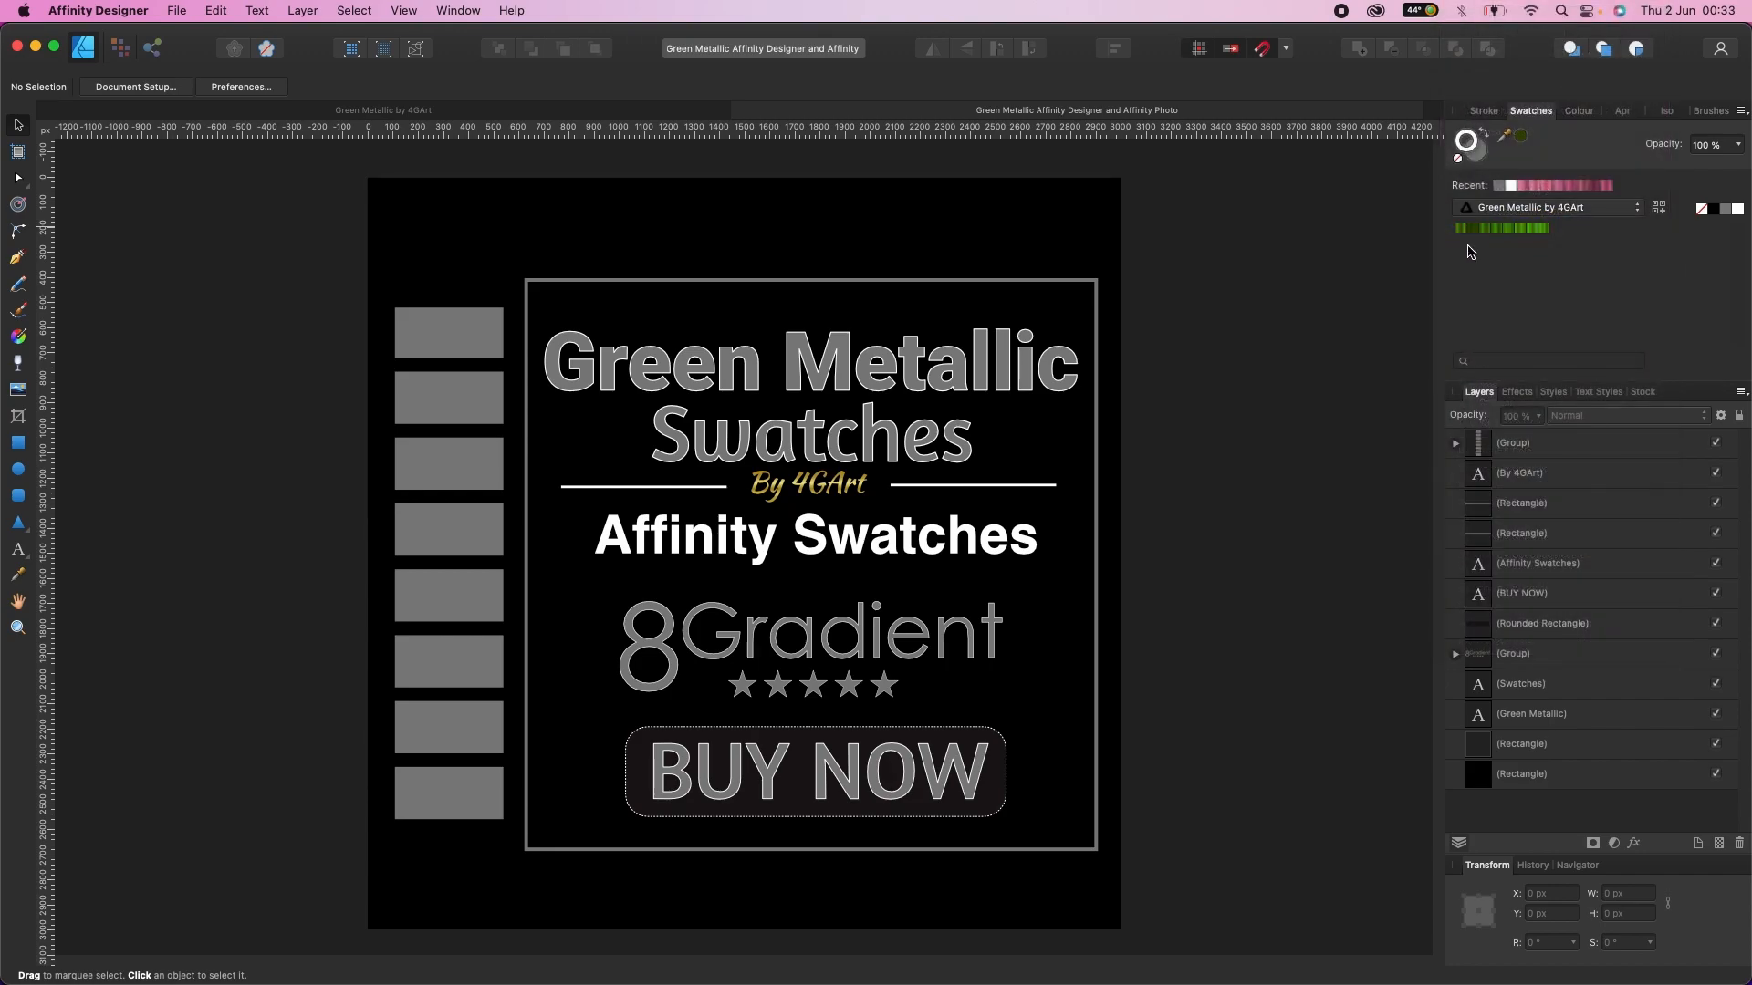
Step: Apply the first green gradient swatch to the top rectangle of the grey column and swap its stroke and fill
left_click(467, 344)
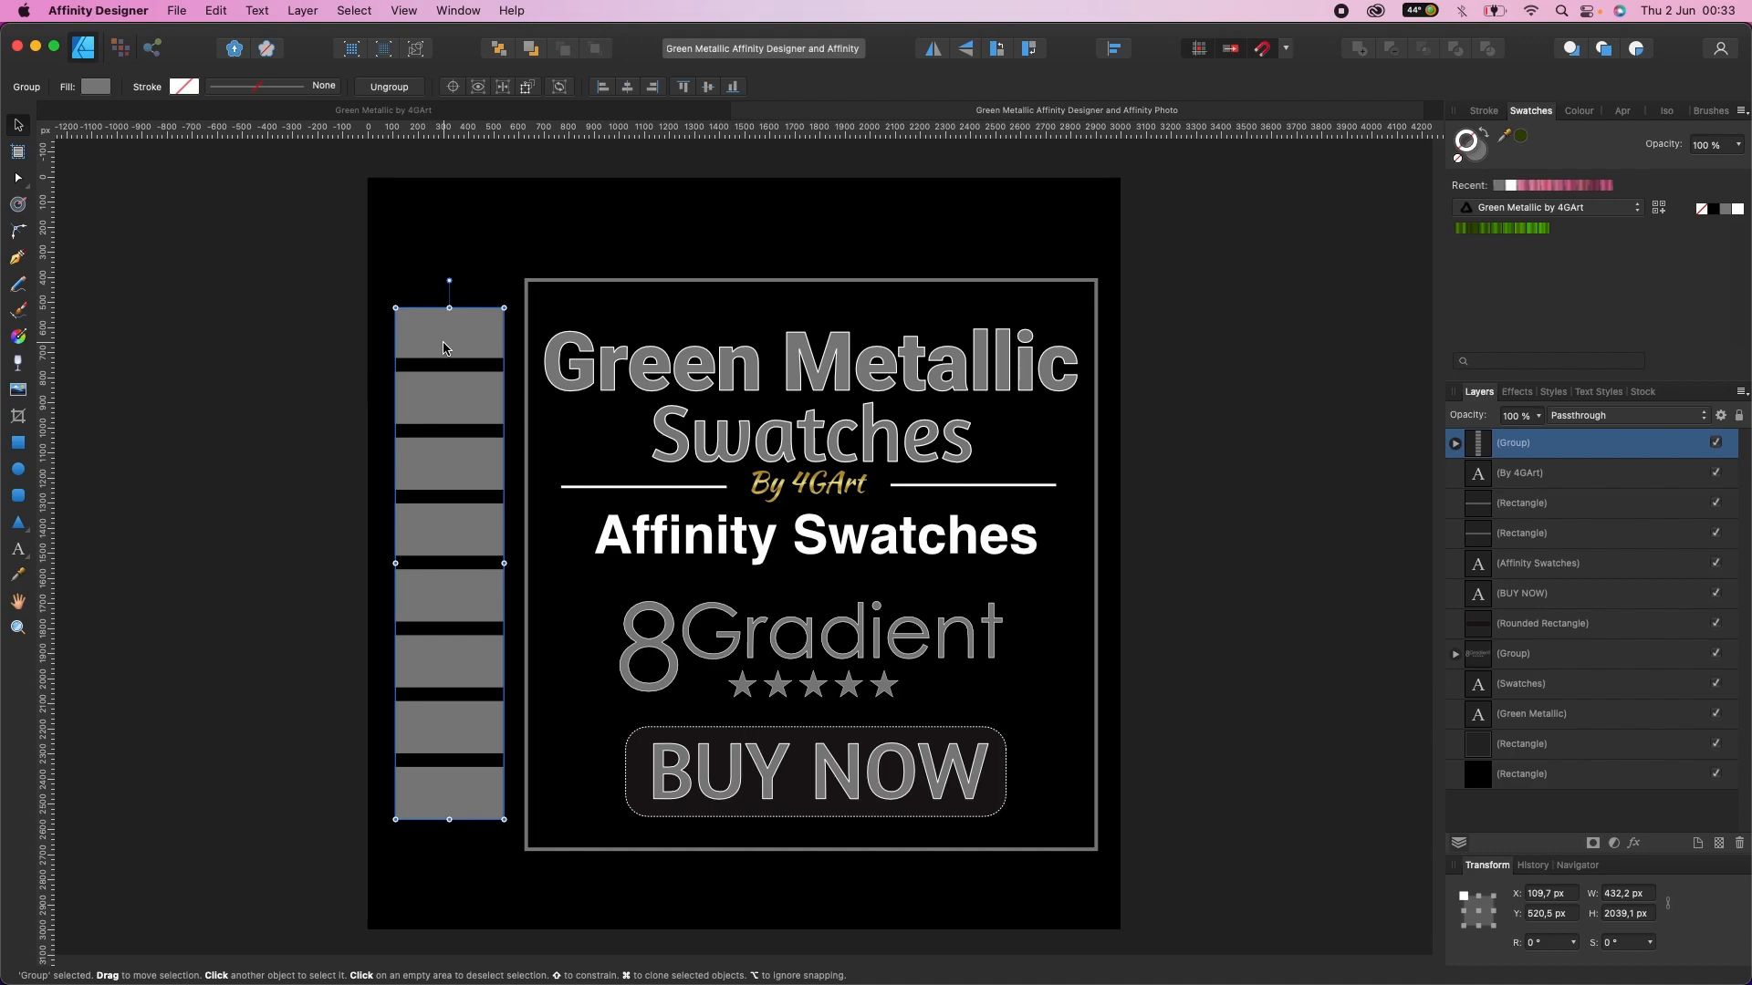
double_click(443, 348)
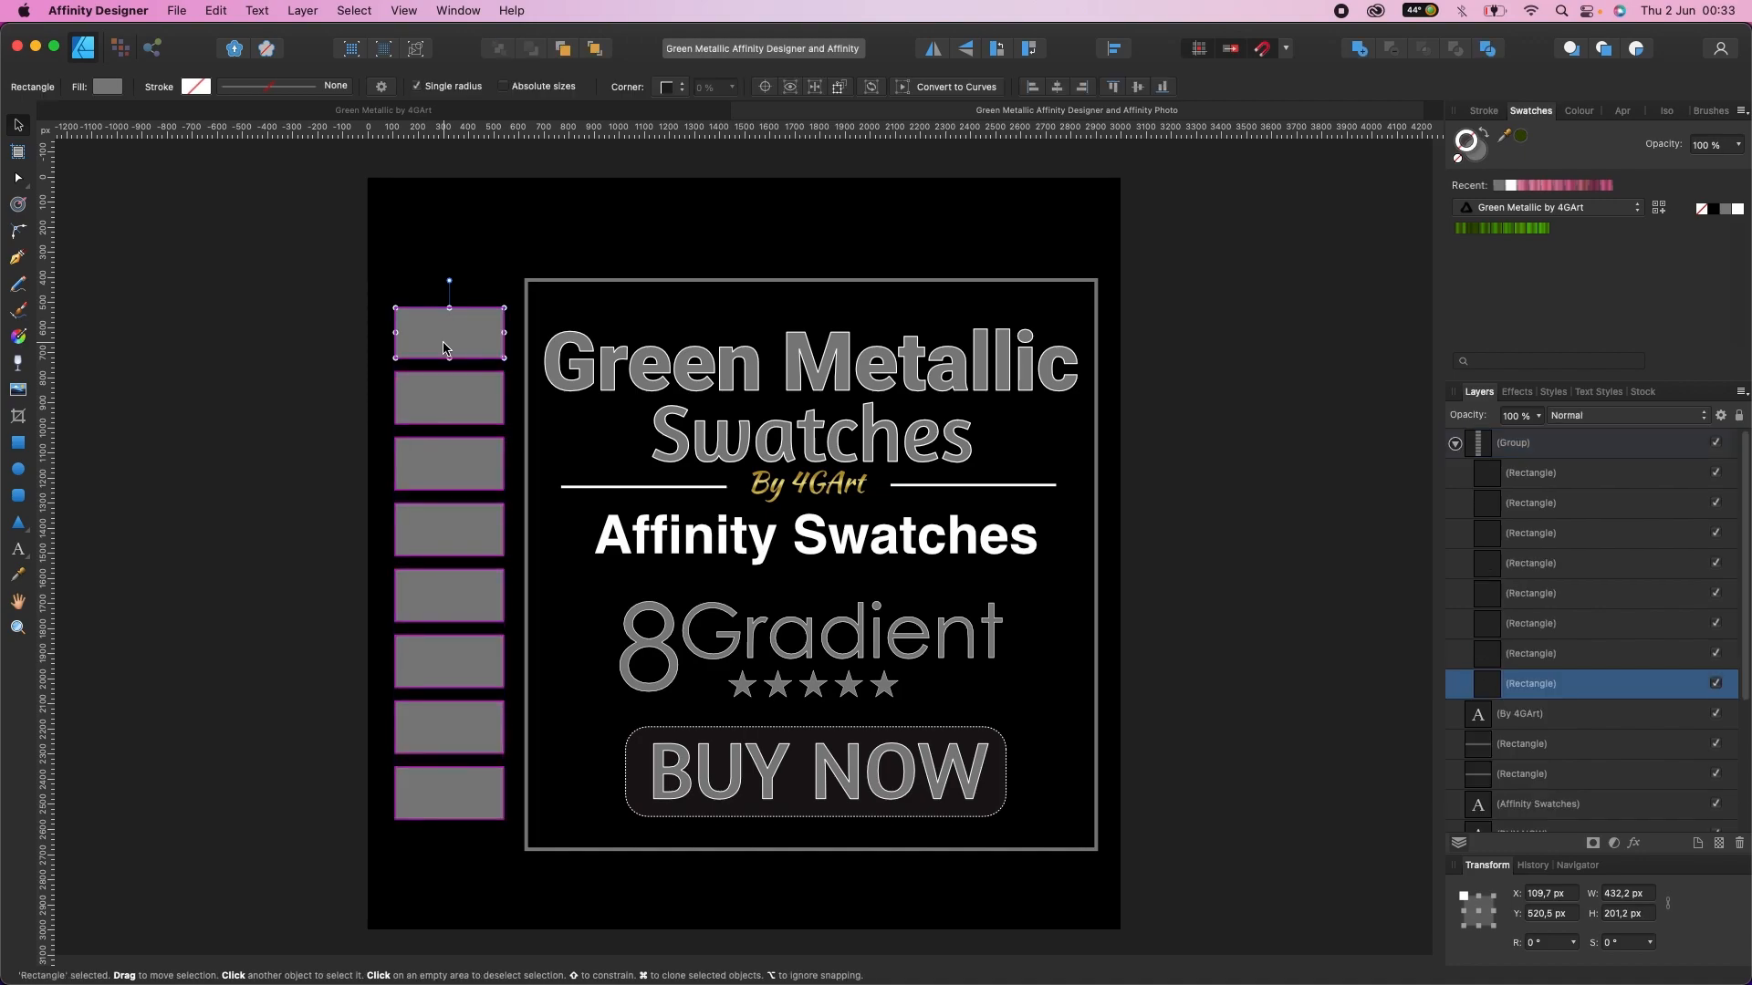
left_click(1462, 229)
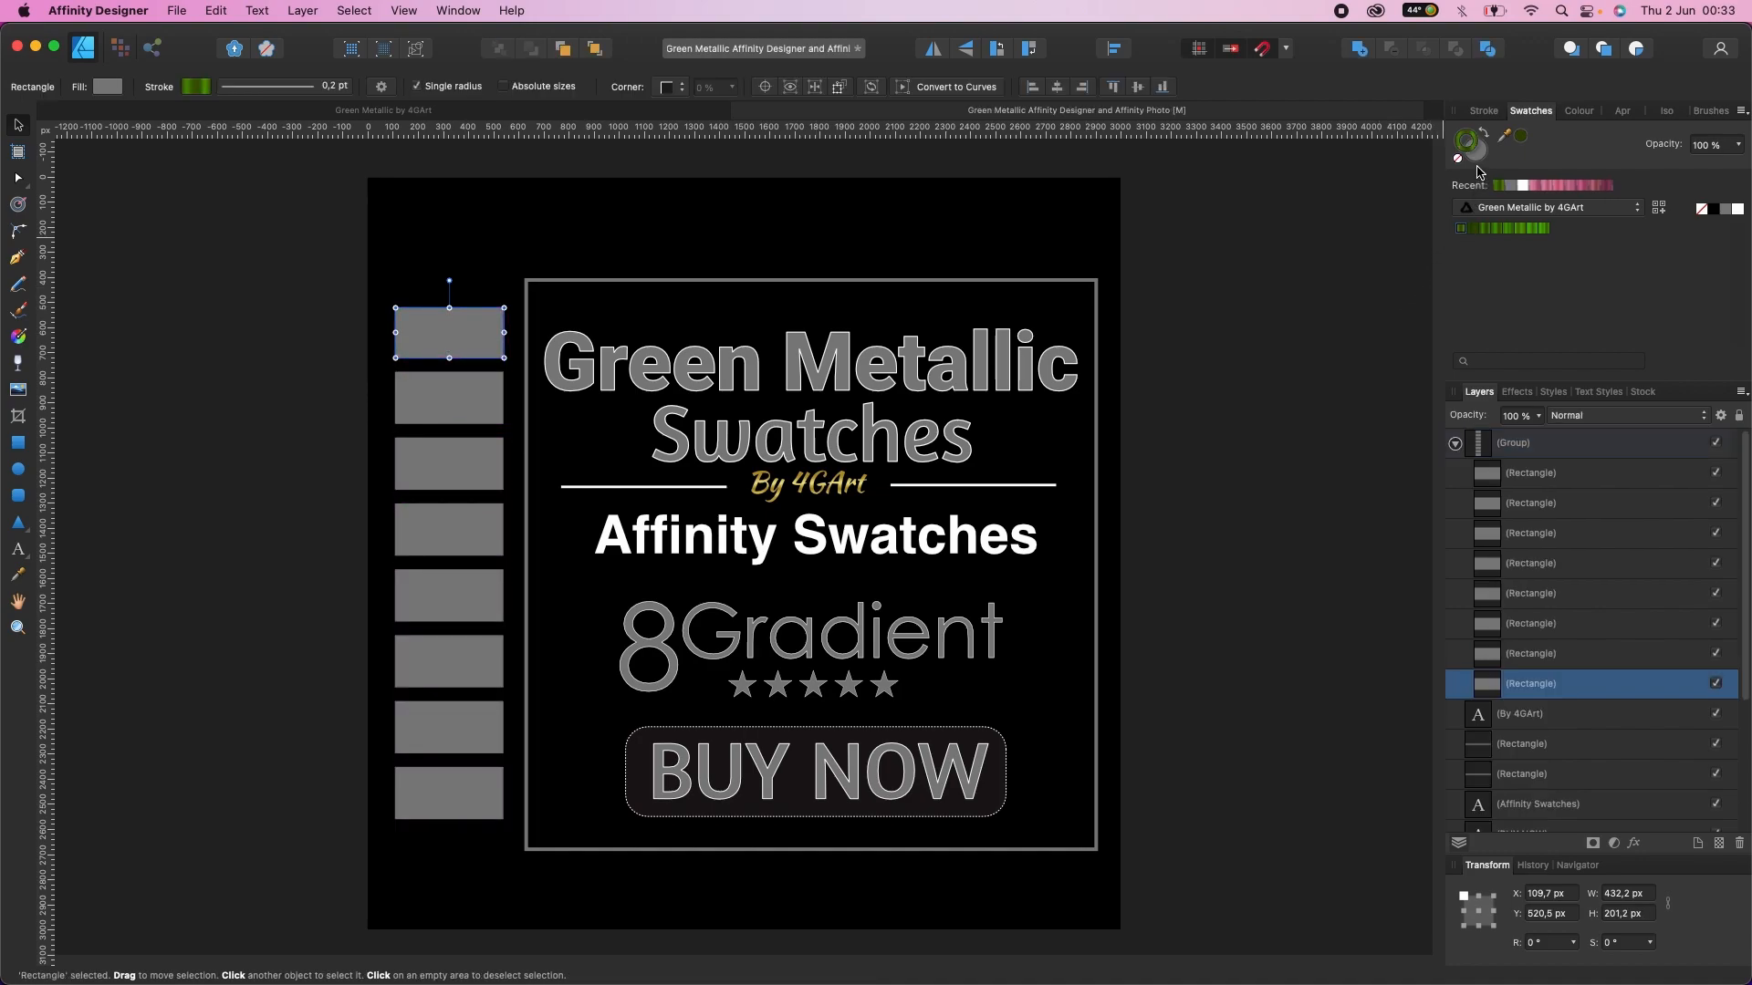
left_click(1484, 137)
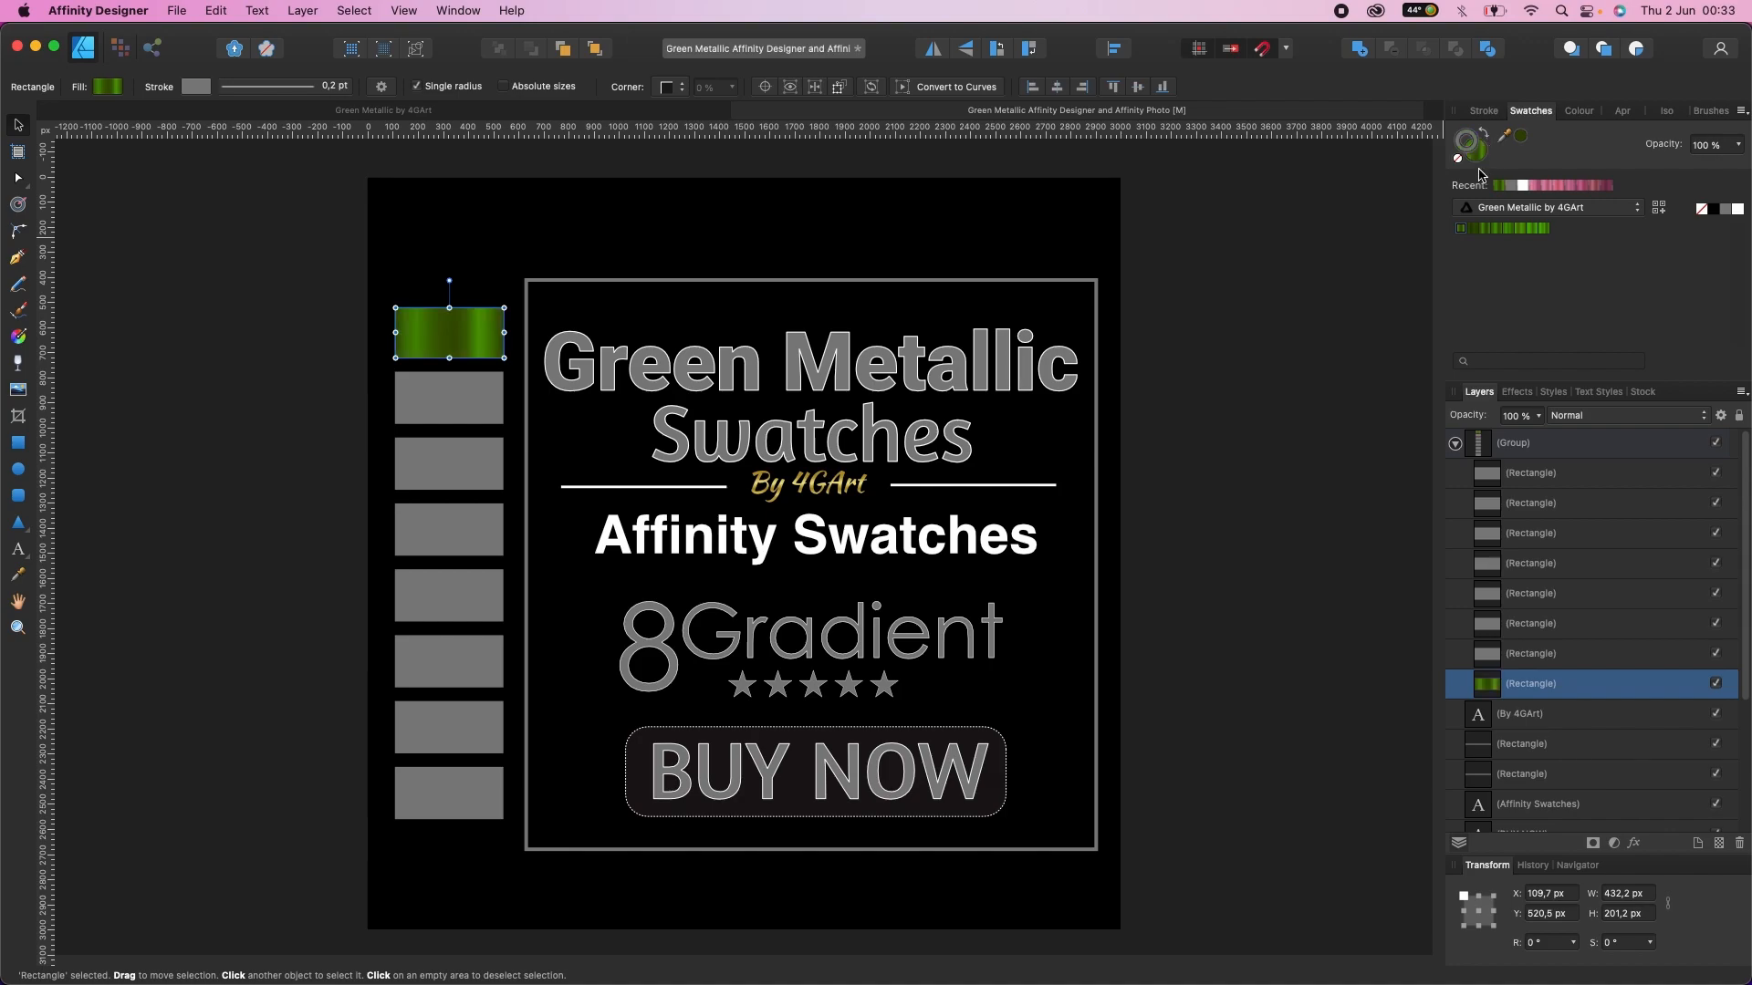
Step: Fill the second to sixth rectangles of the column with the second to sixth green gradient swatches, in order
left_click(414, 400)
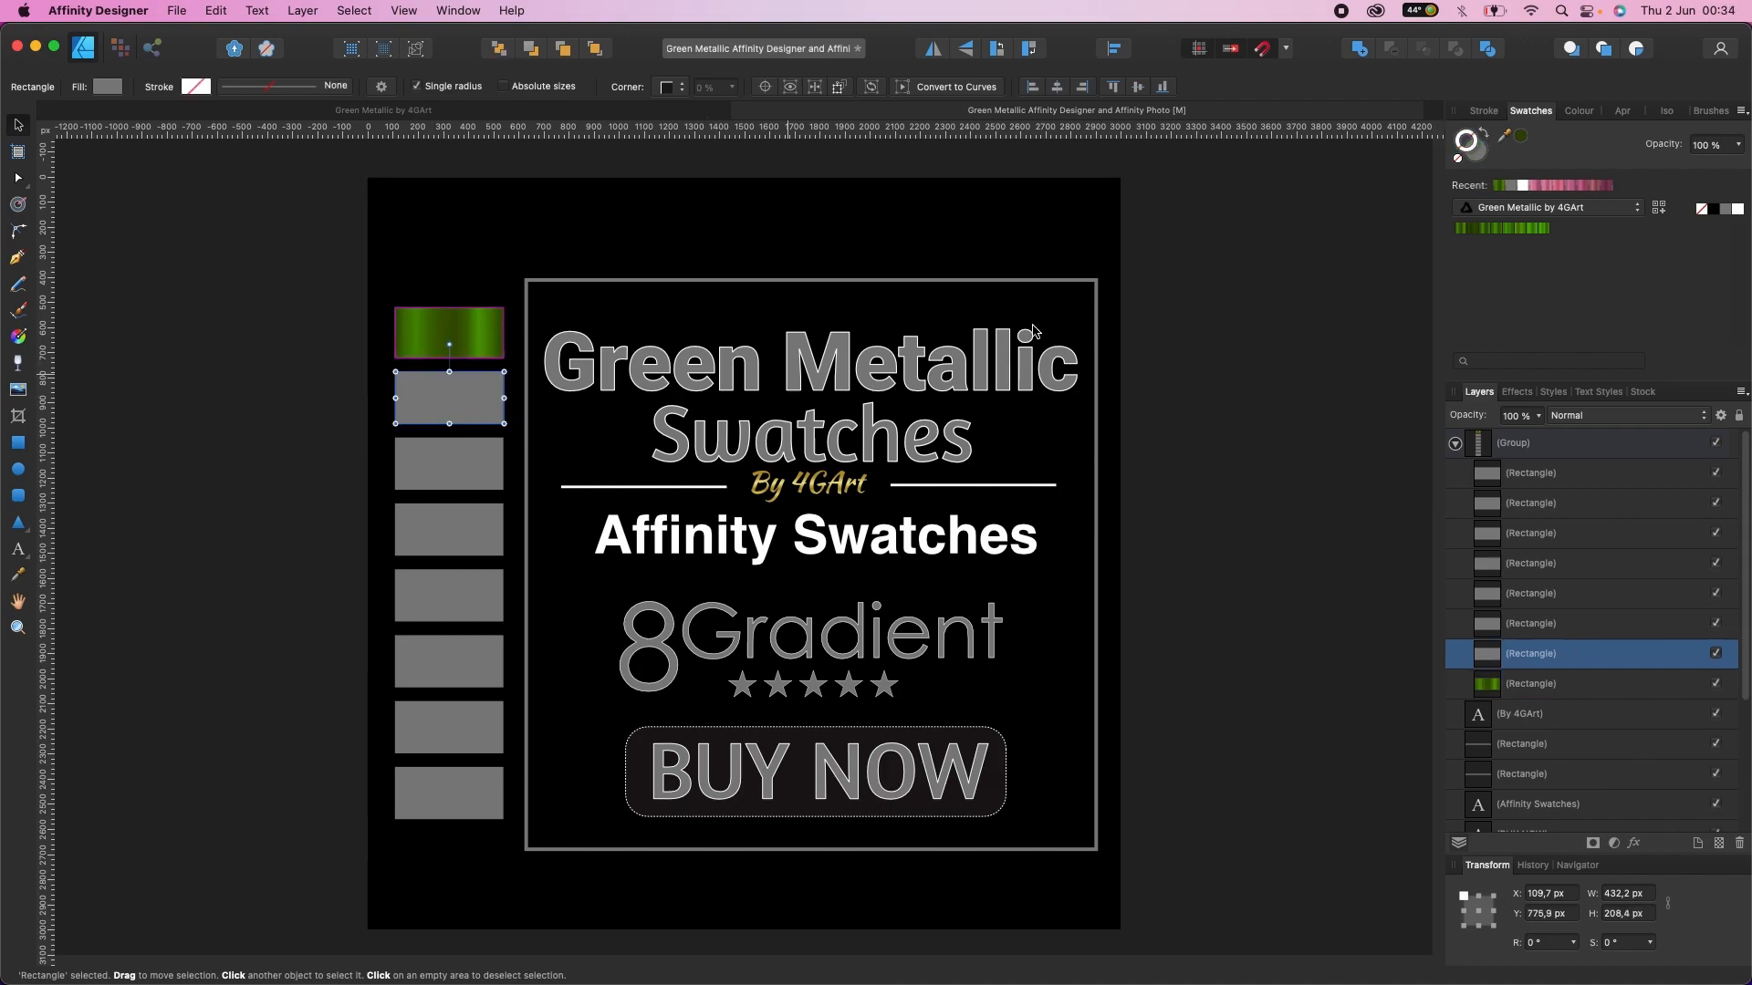
left_click(1471, 230)
left_click(471, 468)
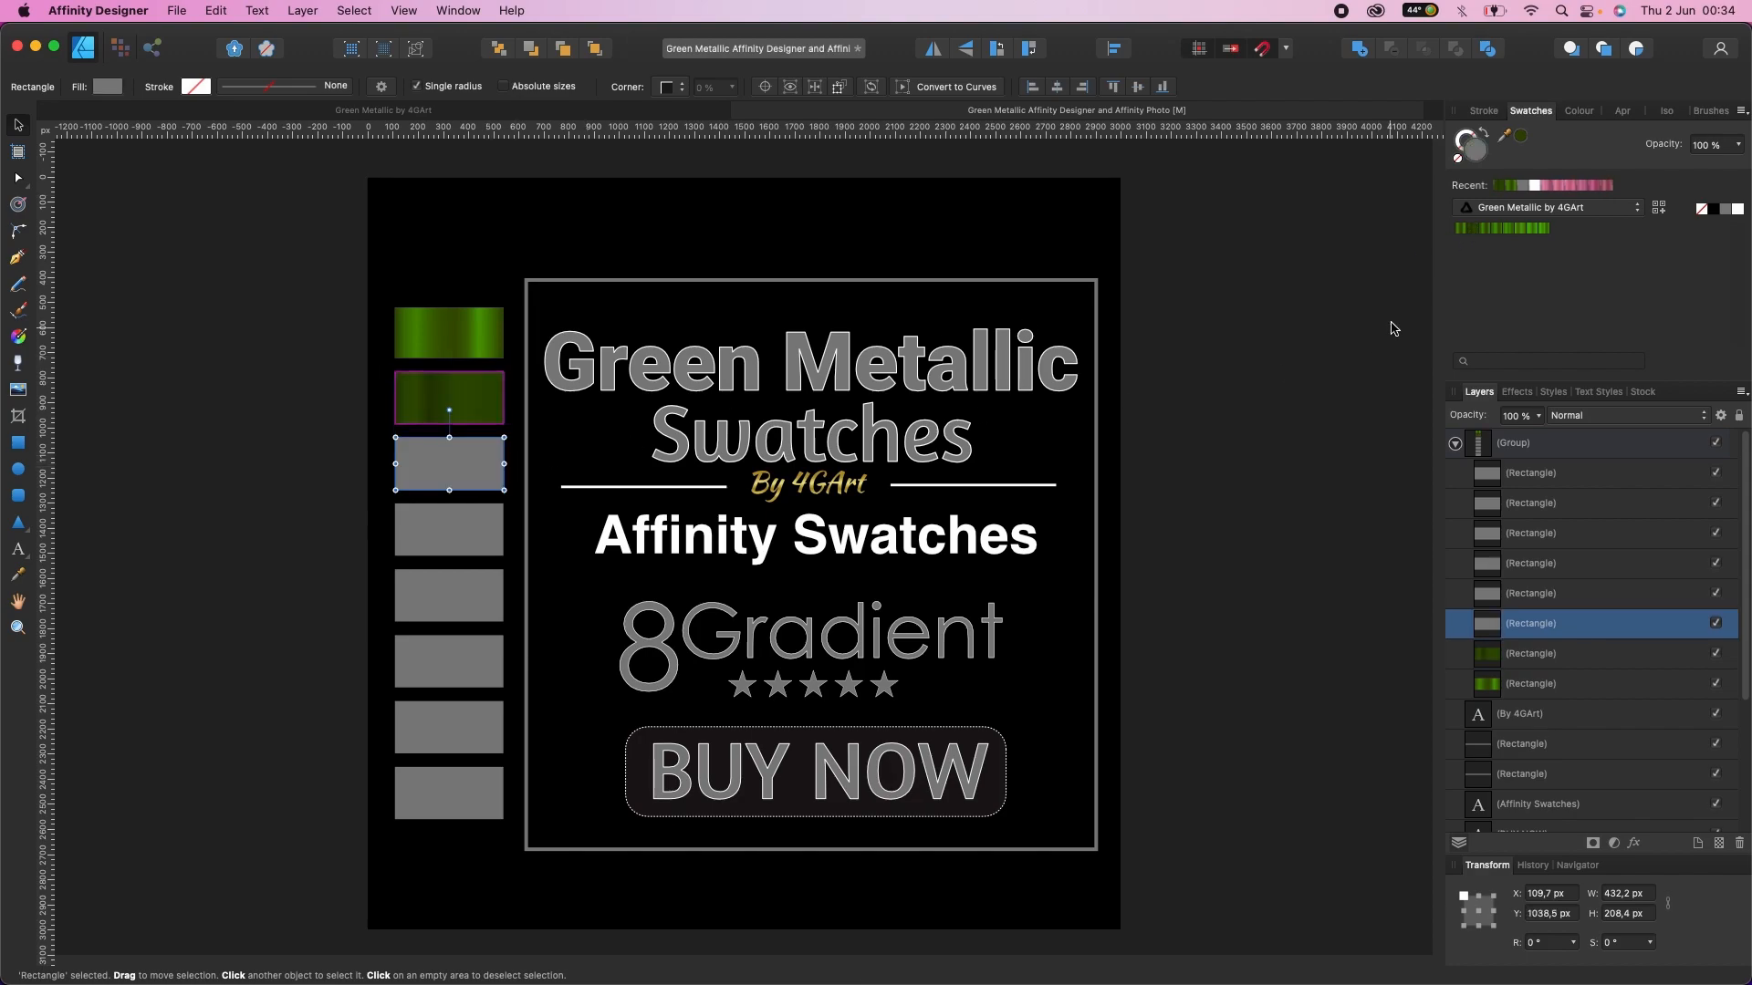
left_click(1490, 230)
left_click(484, 538)
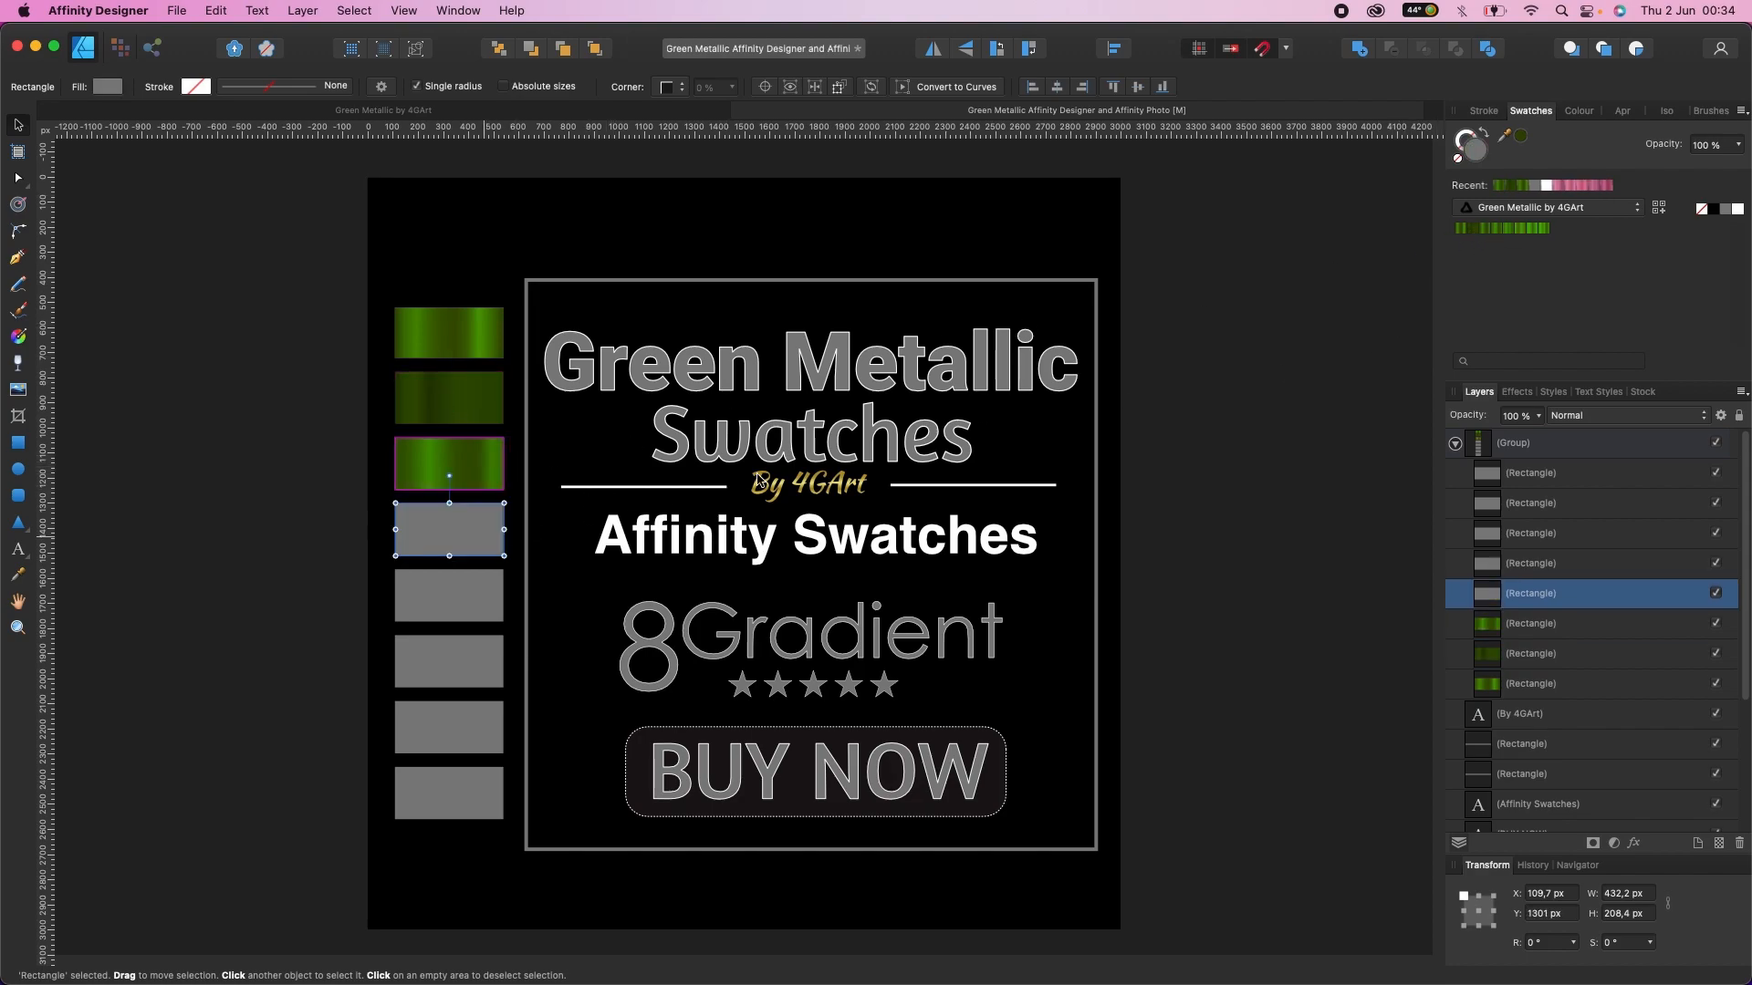
left_click(1499, 230)
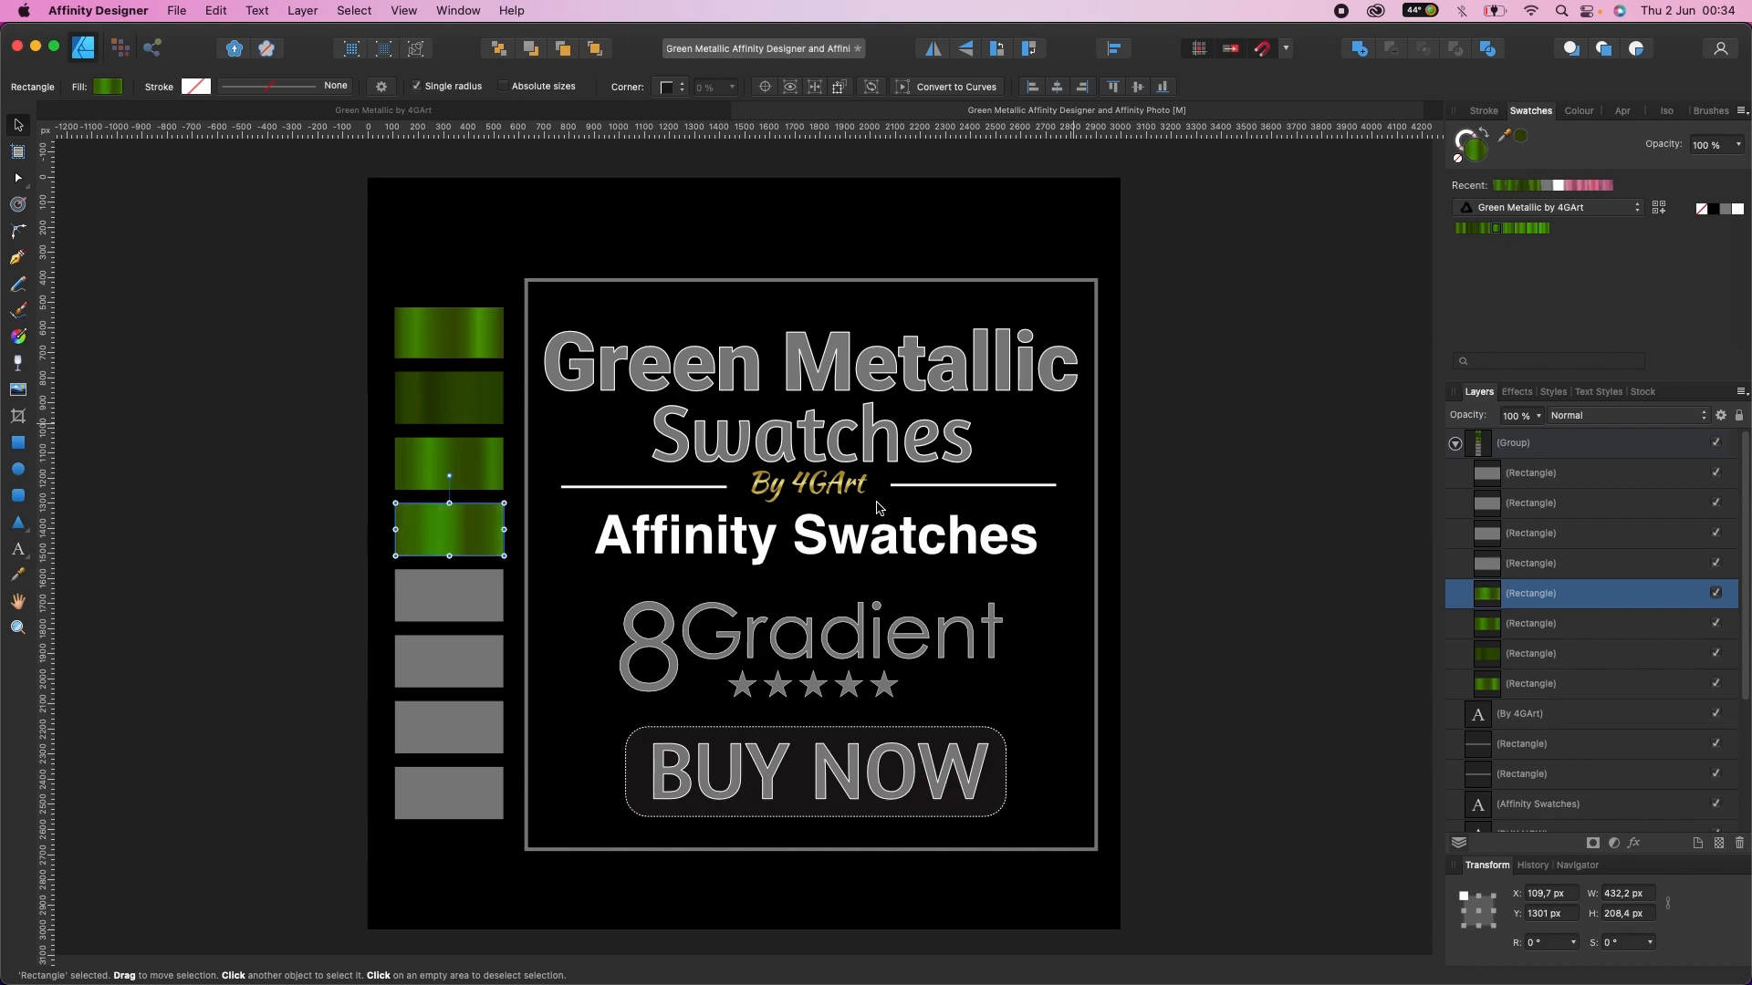
left_click(487, 617)
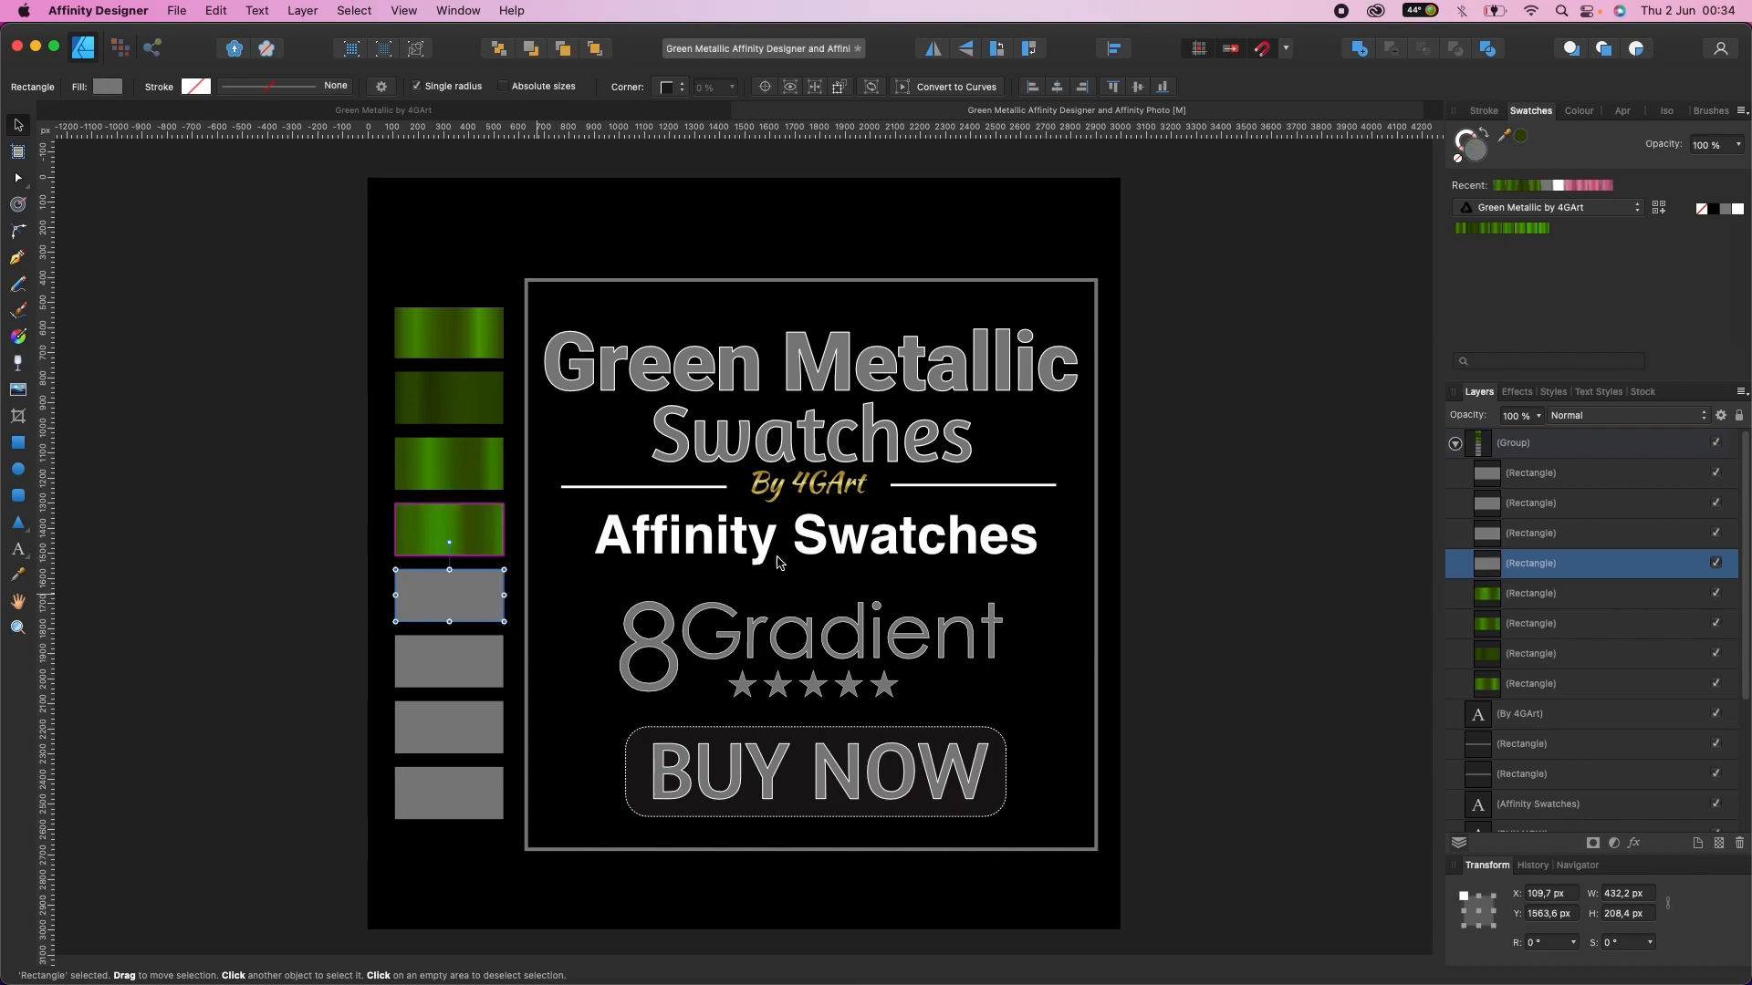
left_click(1511, 229)
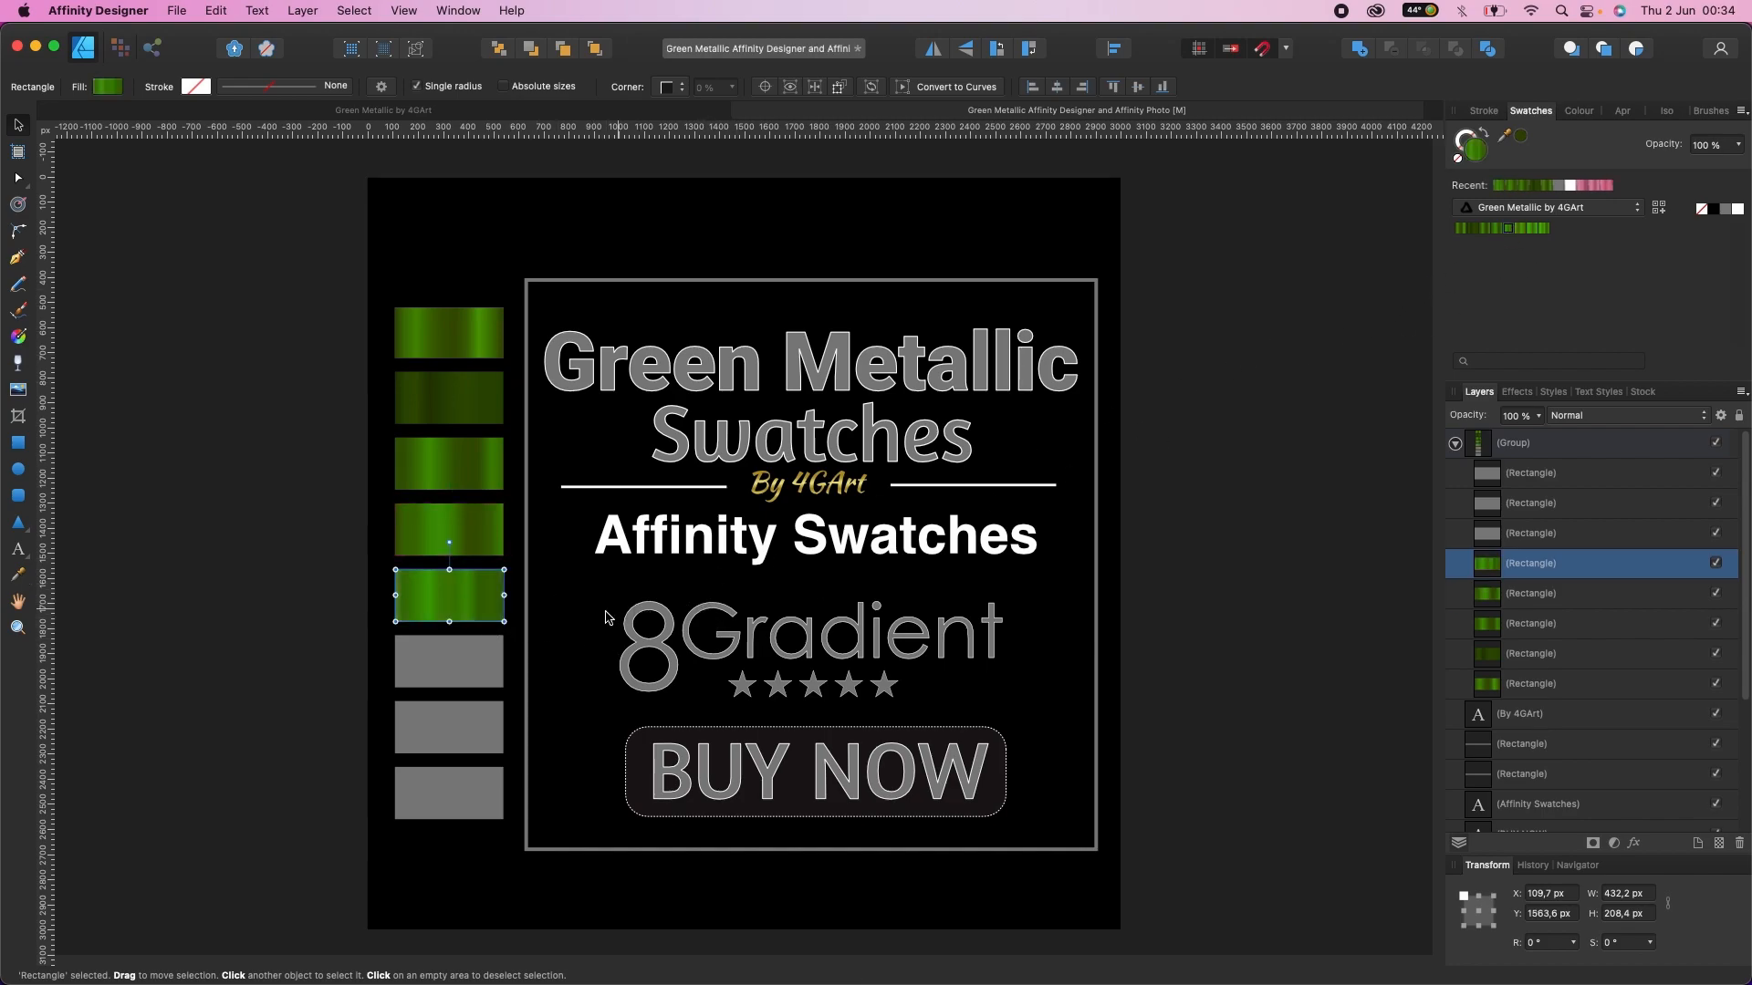
left_click(483, 675)
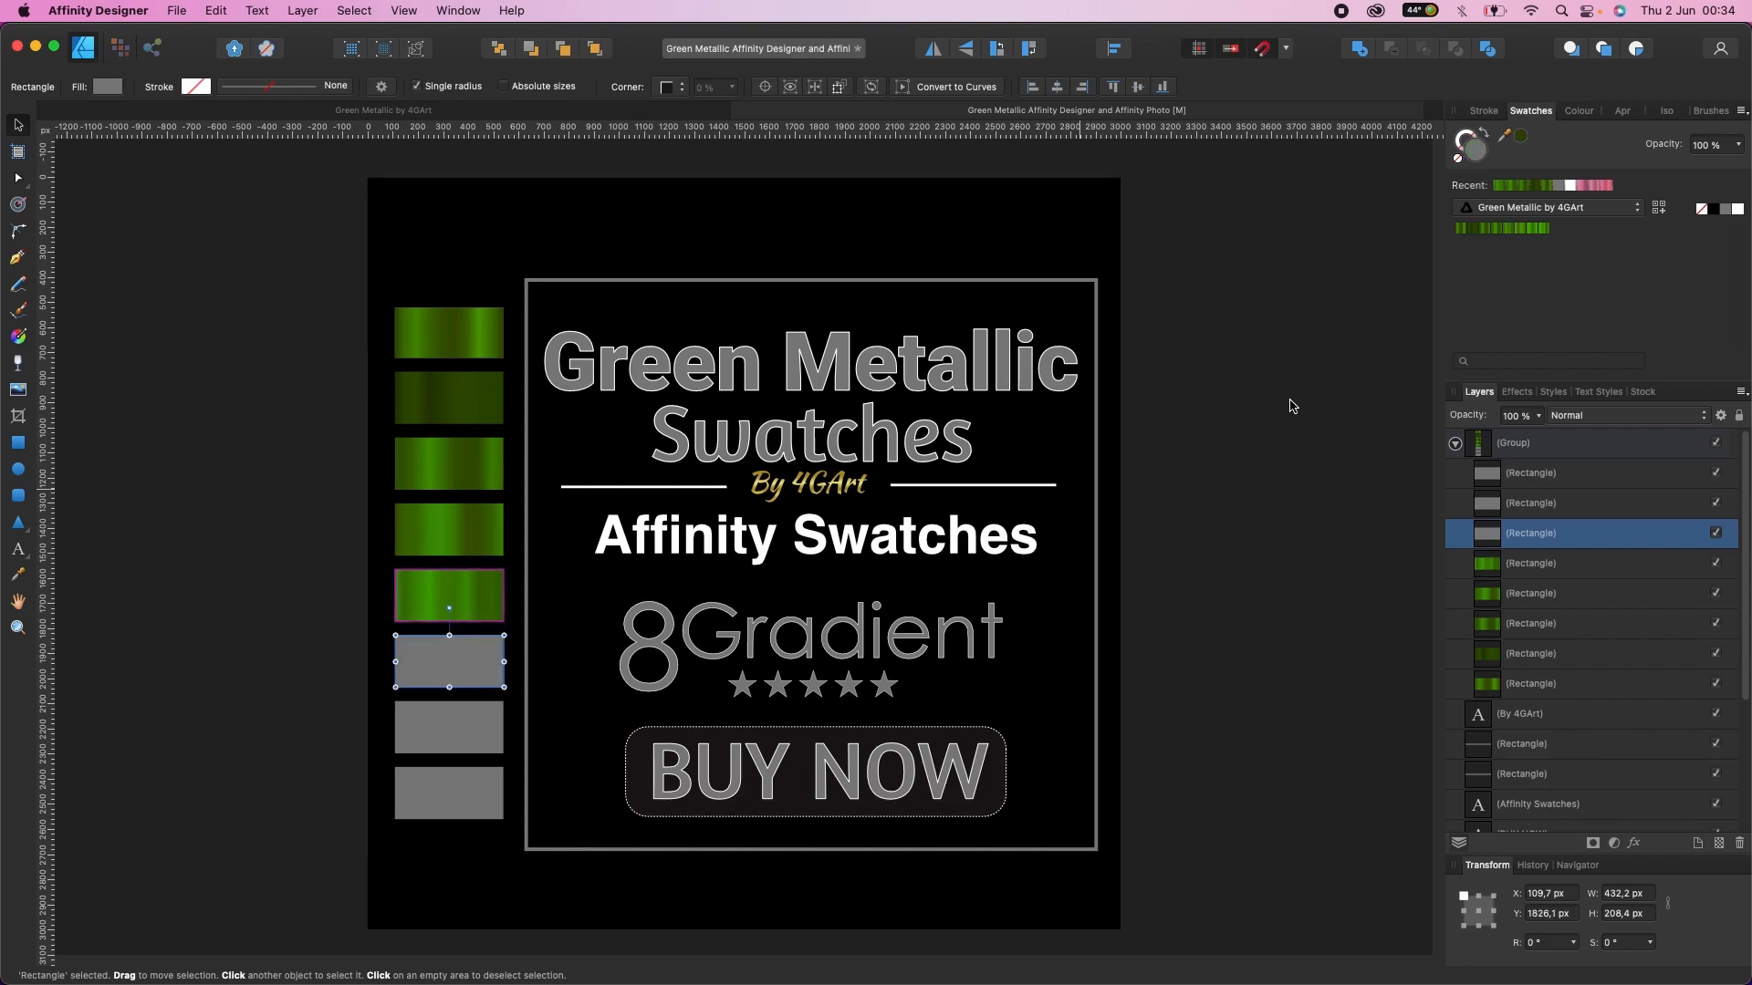
left_click(1522, 229)
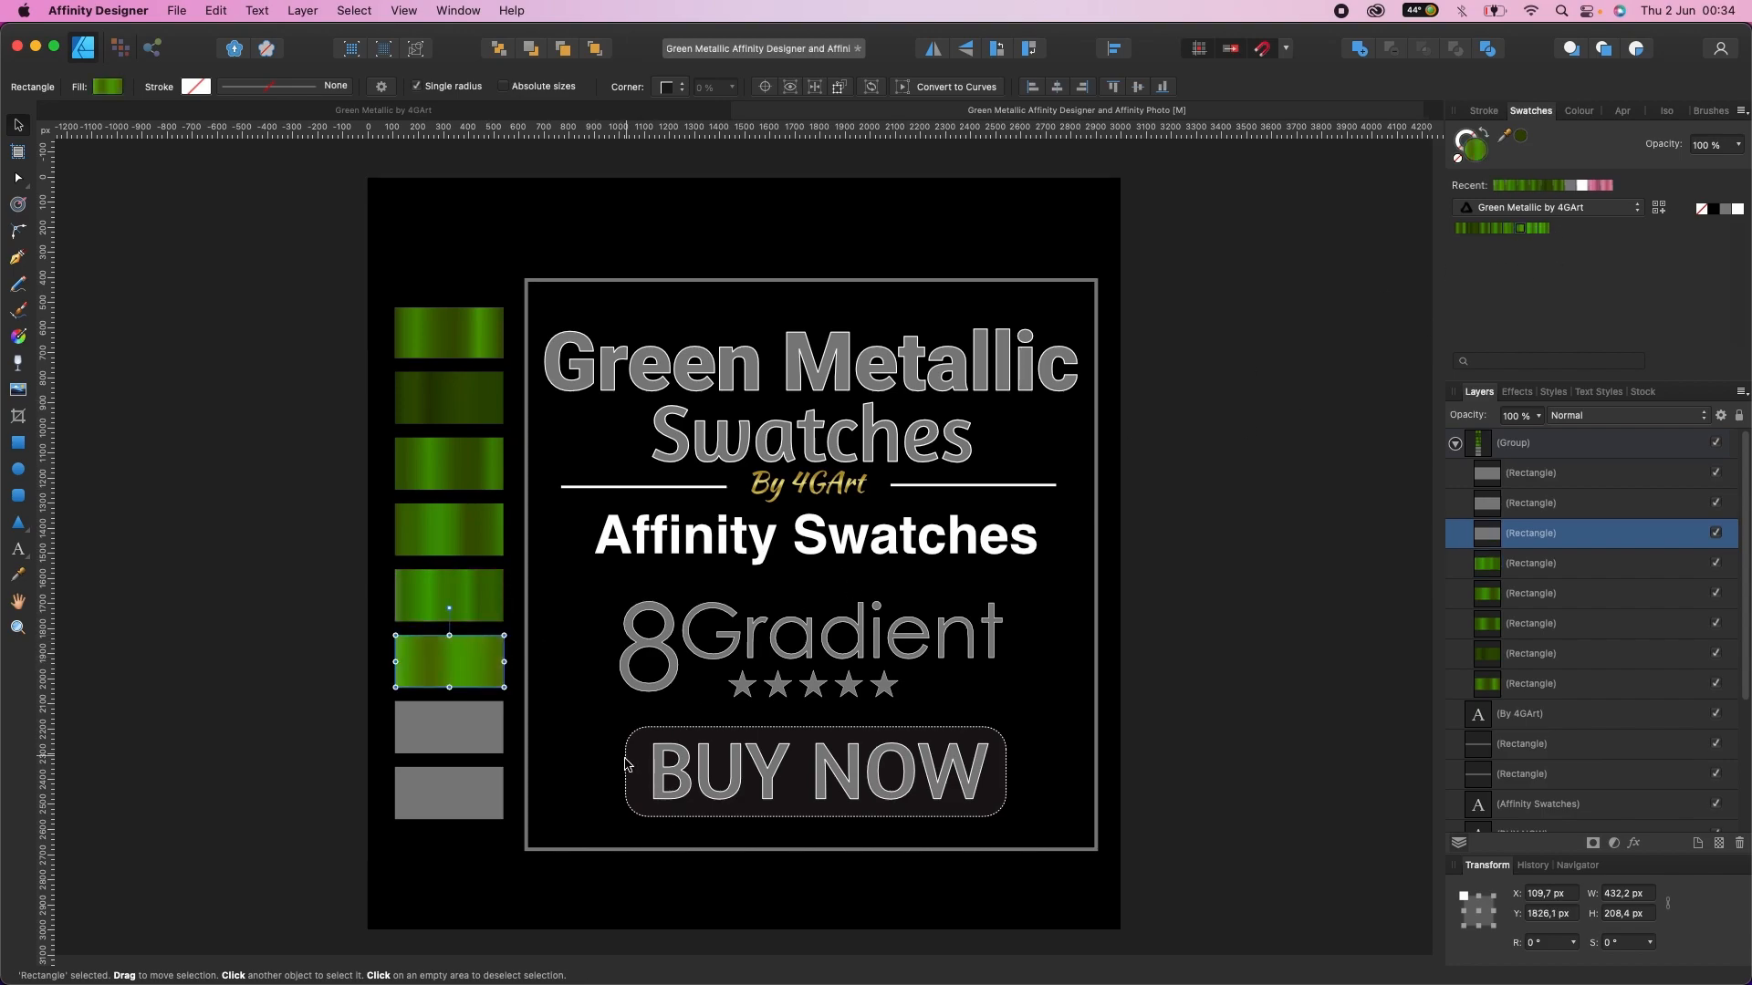
Step: Fill the seventh and eighth rectangles of the column with the seventh and eighth green gradient swatches, and clear the selection
left_click(497, 746)
left_click(1532, 230)
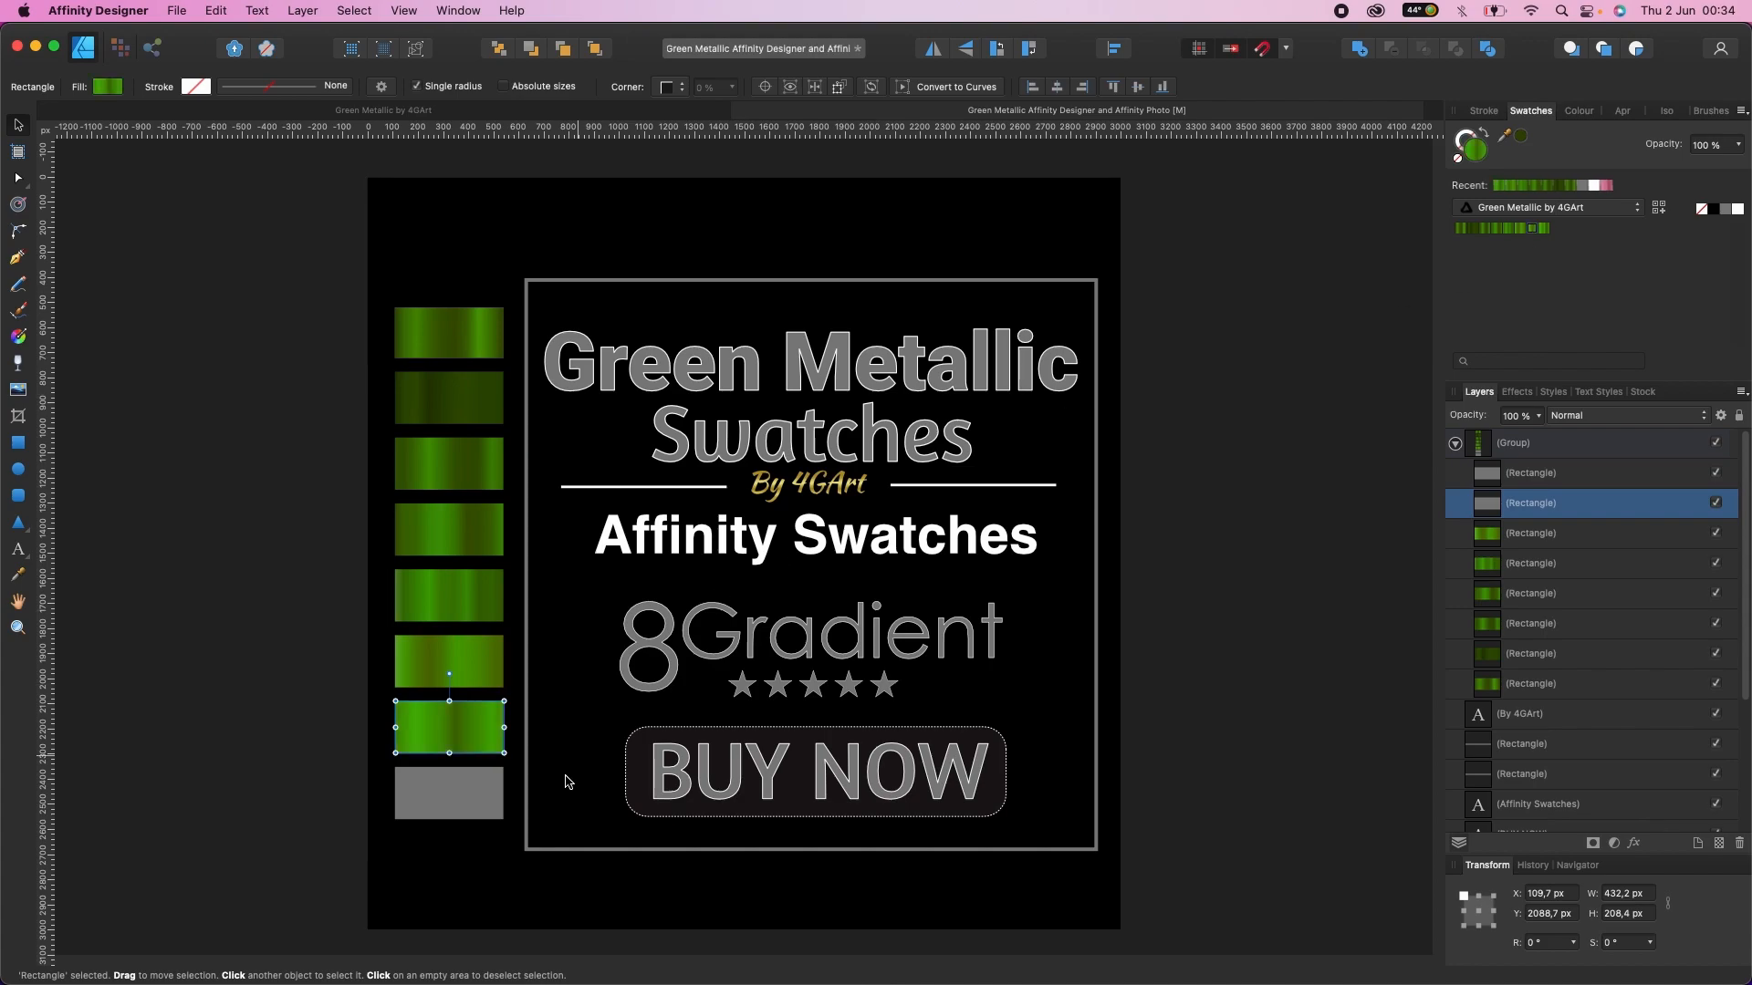
left_click(501, 813)
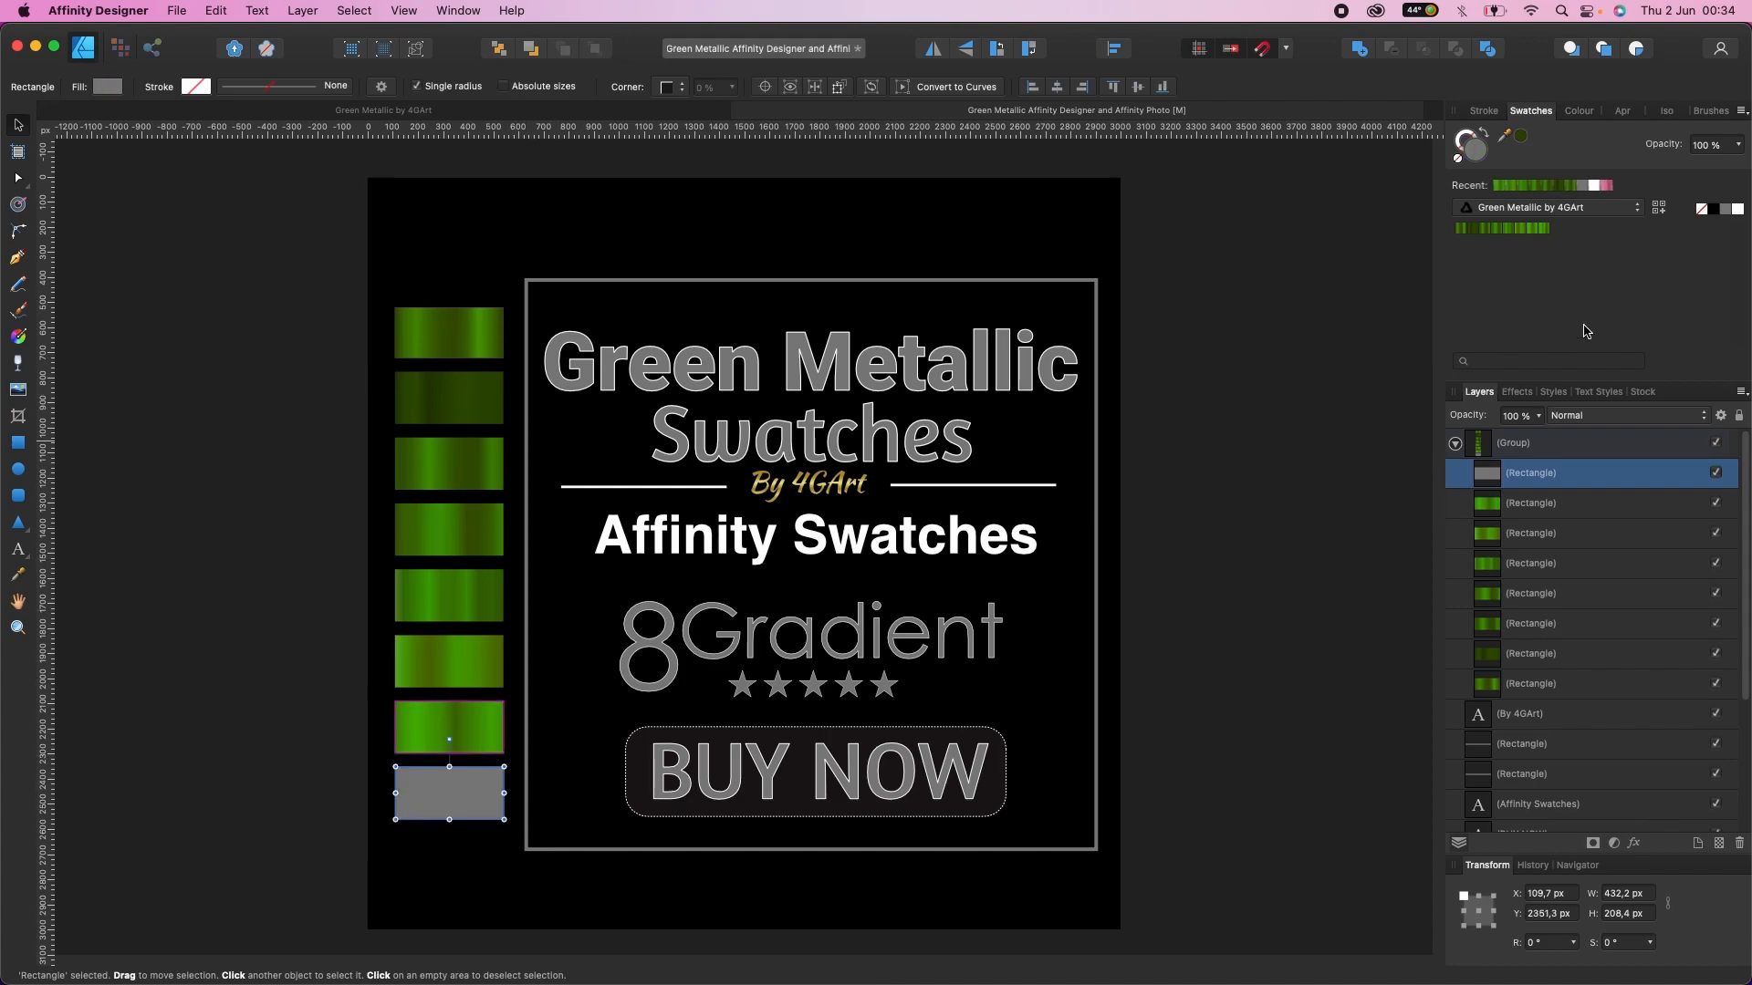
left_click(1544, 228)
left_click(1266, 374)
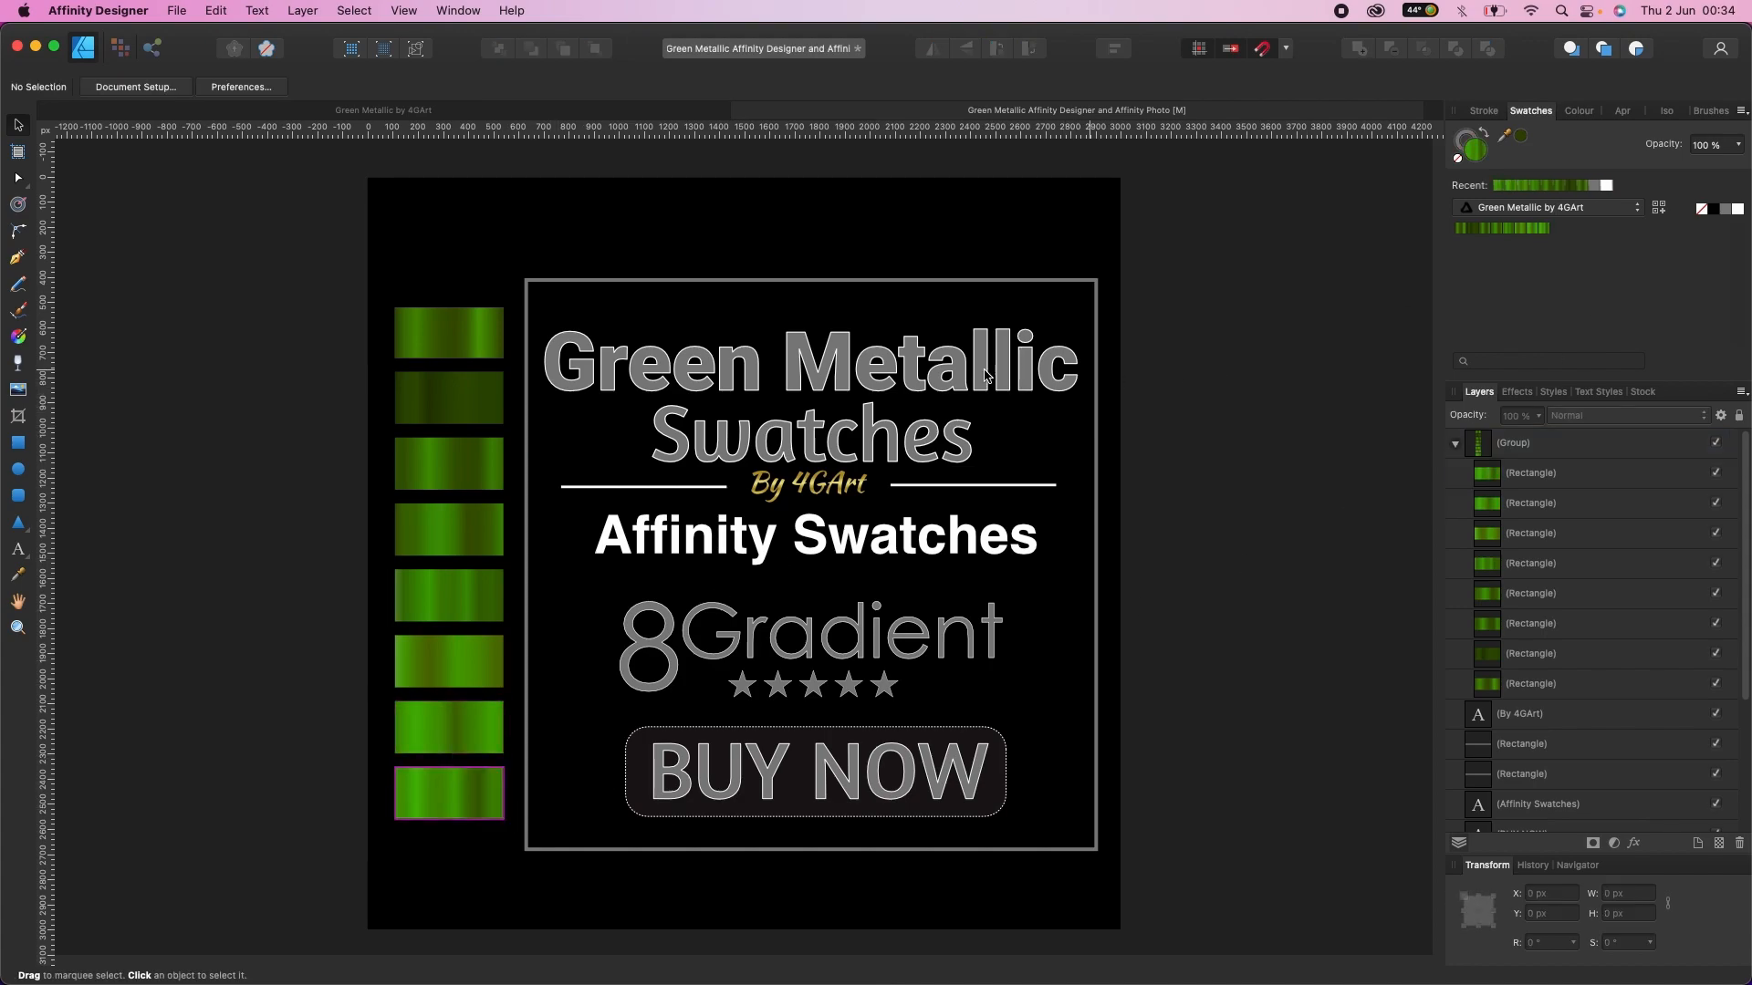
Step: Fill the "Green Metallic" title with the first green gradient swatch and run the gradient vertically across the letters' height
left_click(583, 383)
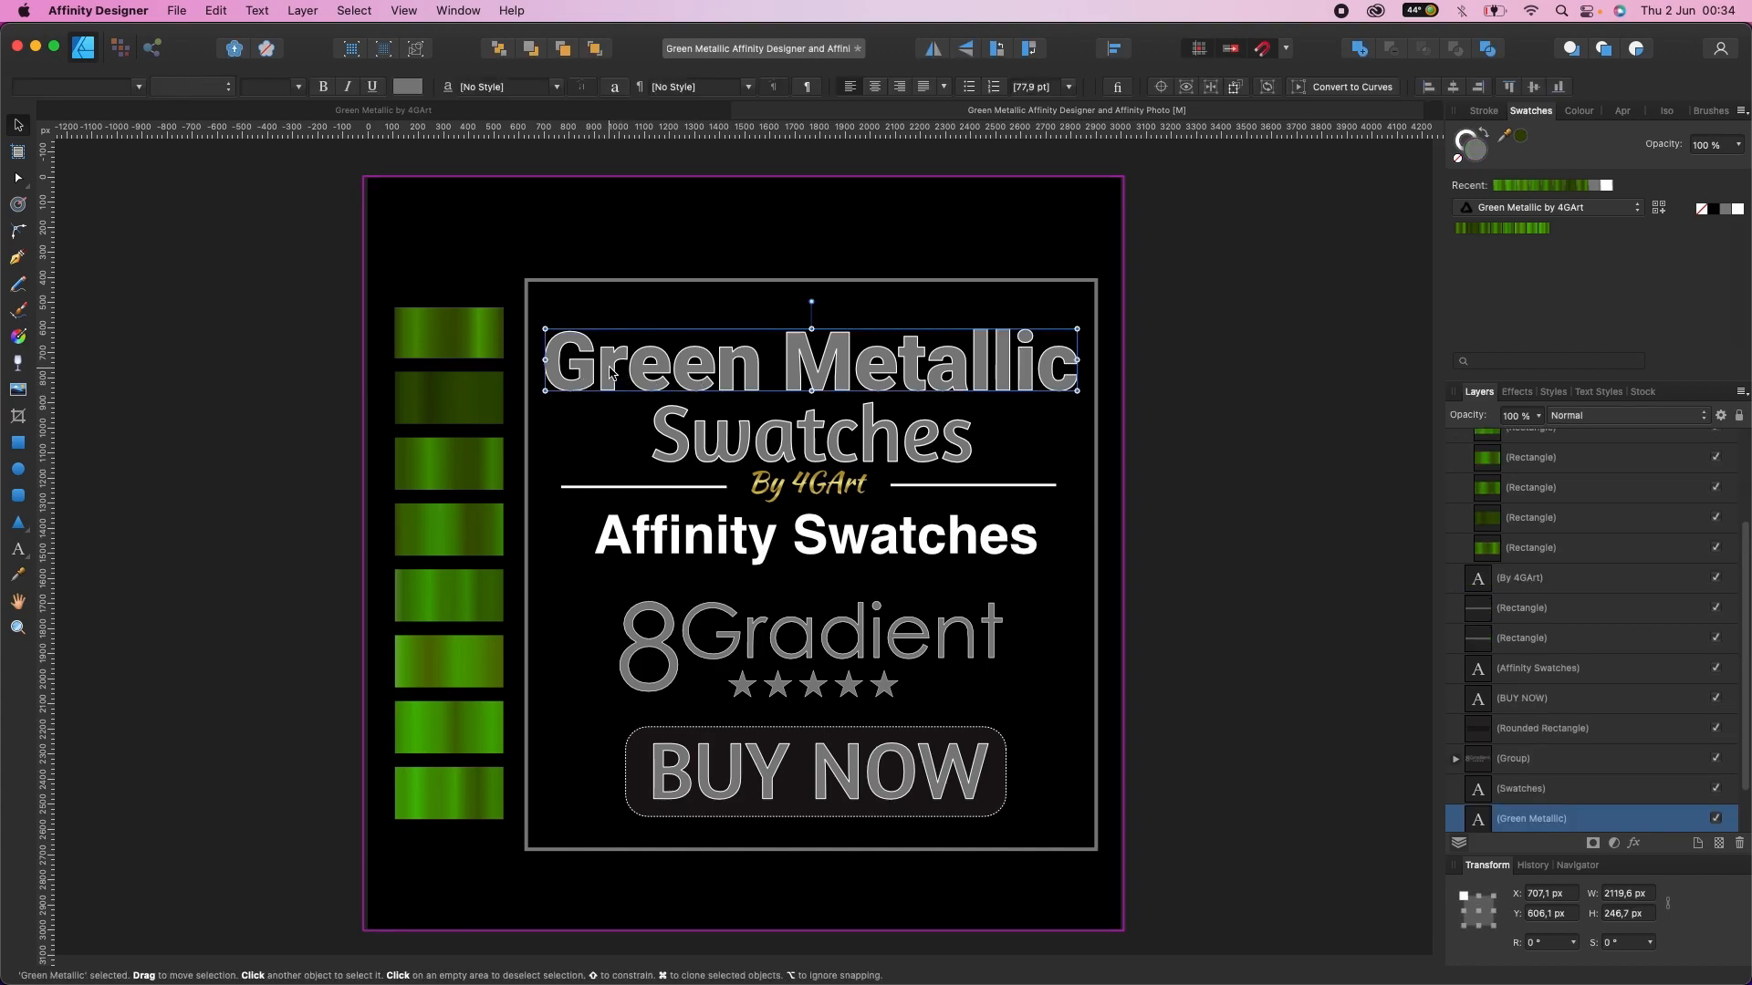
left_click(1463, 230)
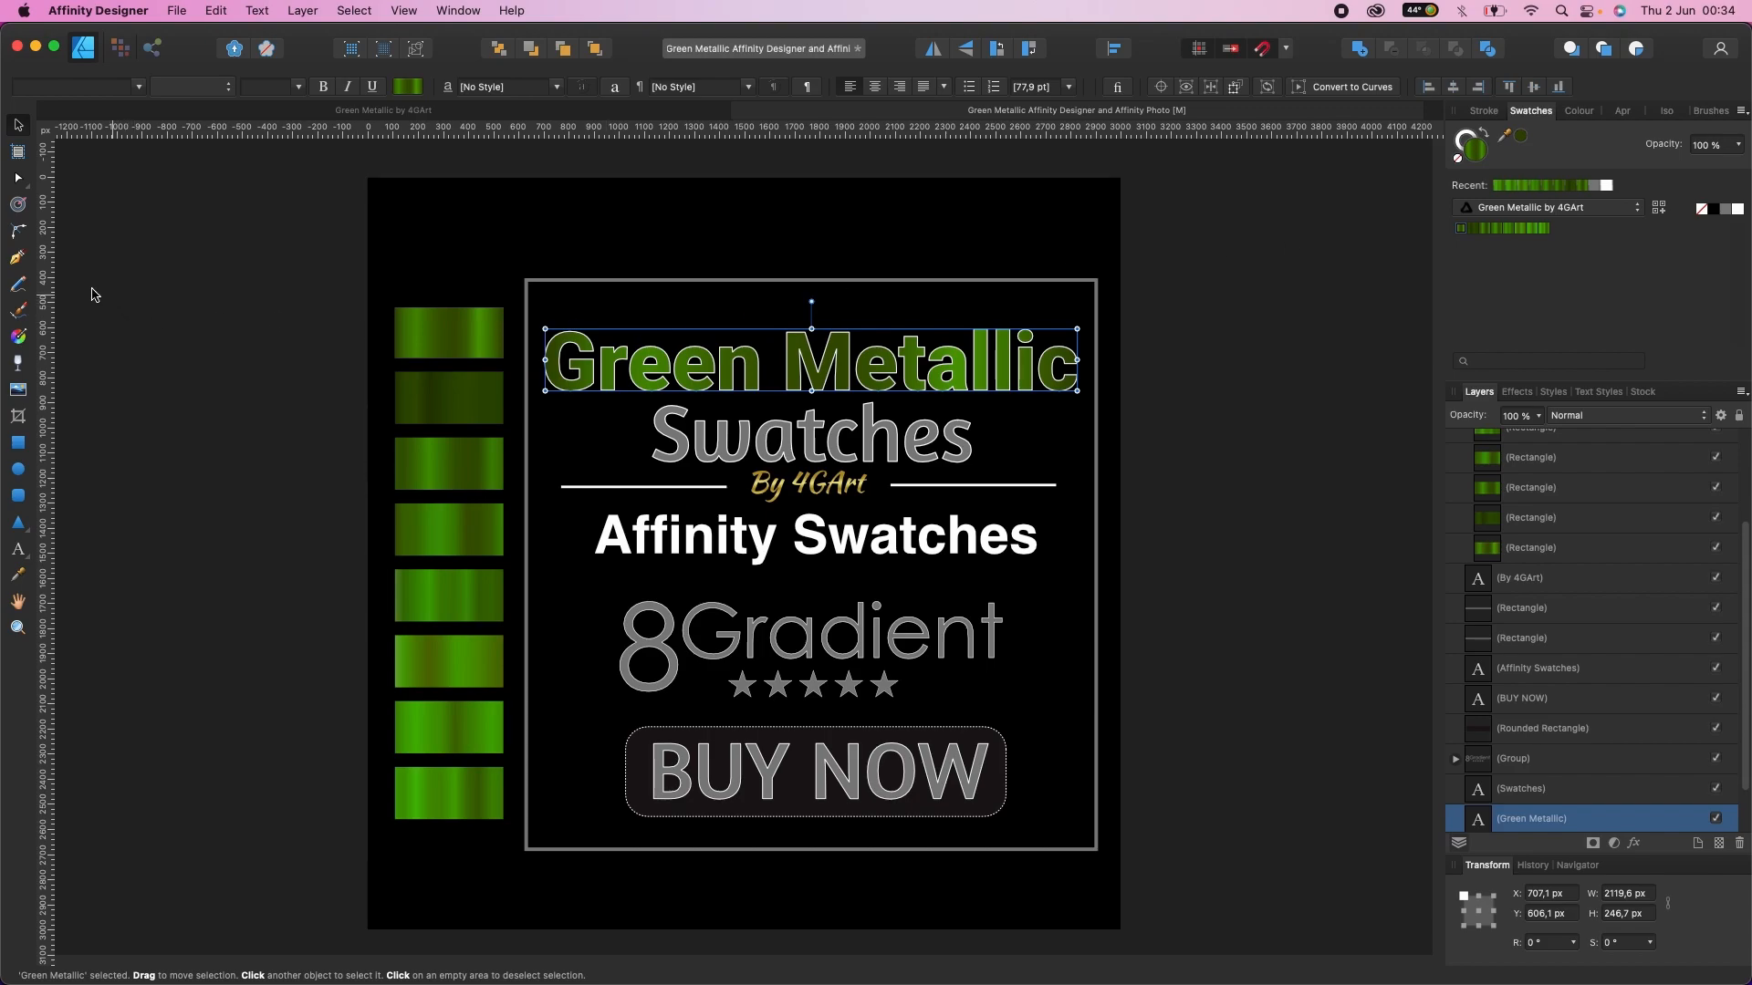
left_click(19, 338)
left_click_drag(744, 345, 745, 393)
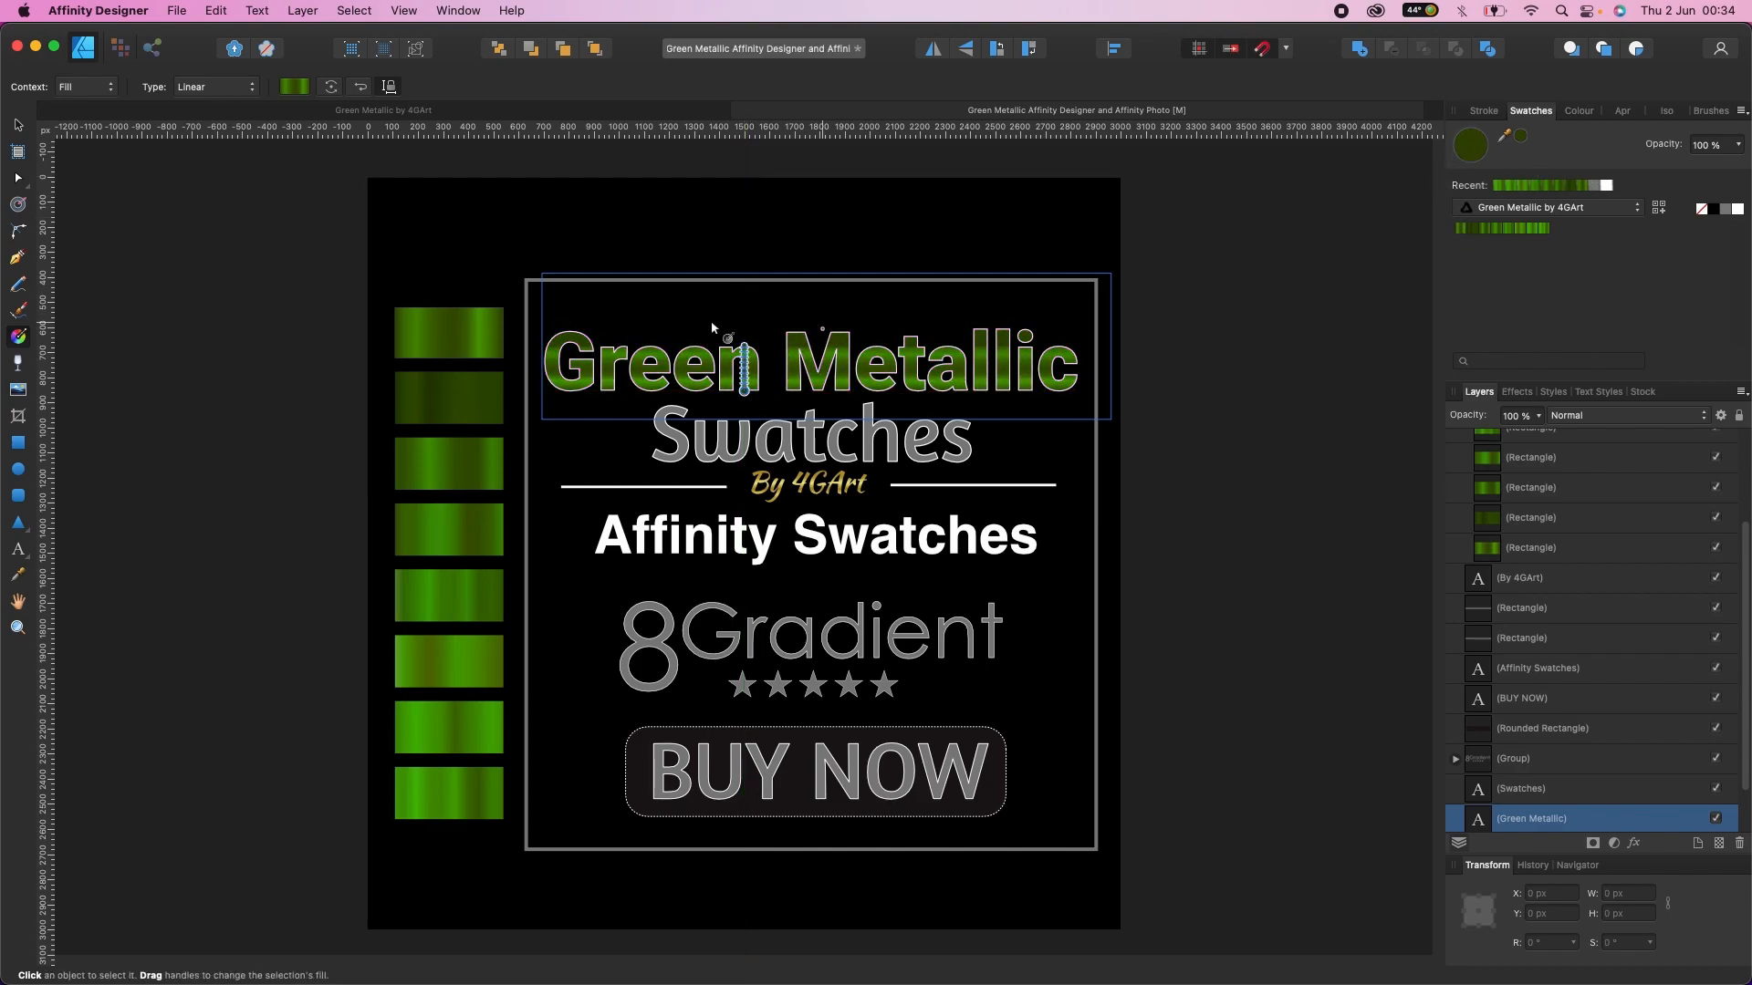
left_click(19, 131)
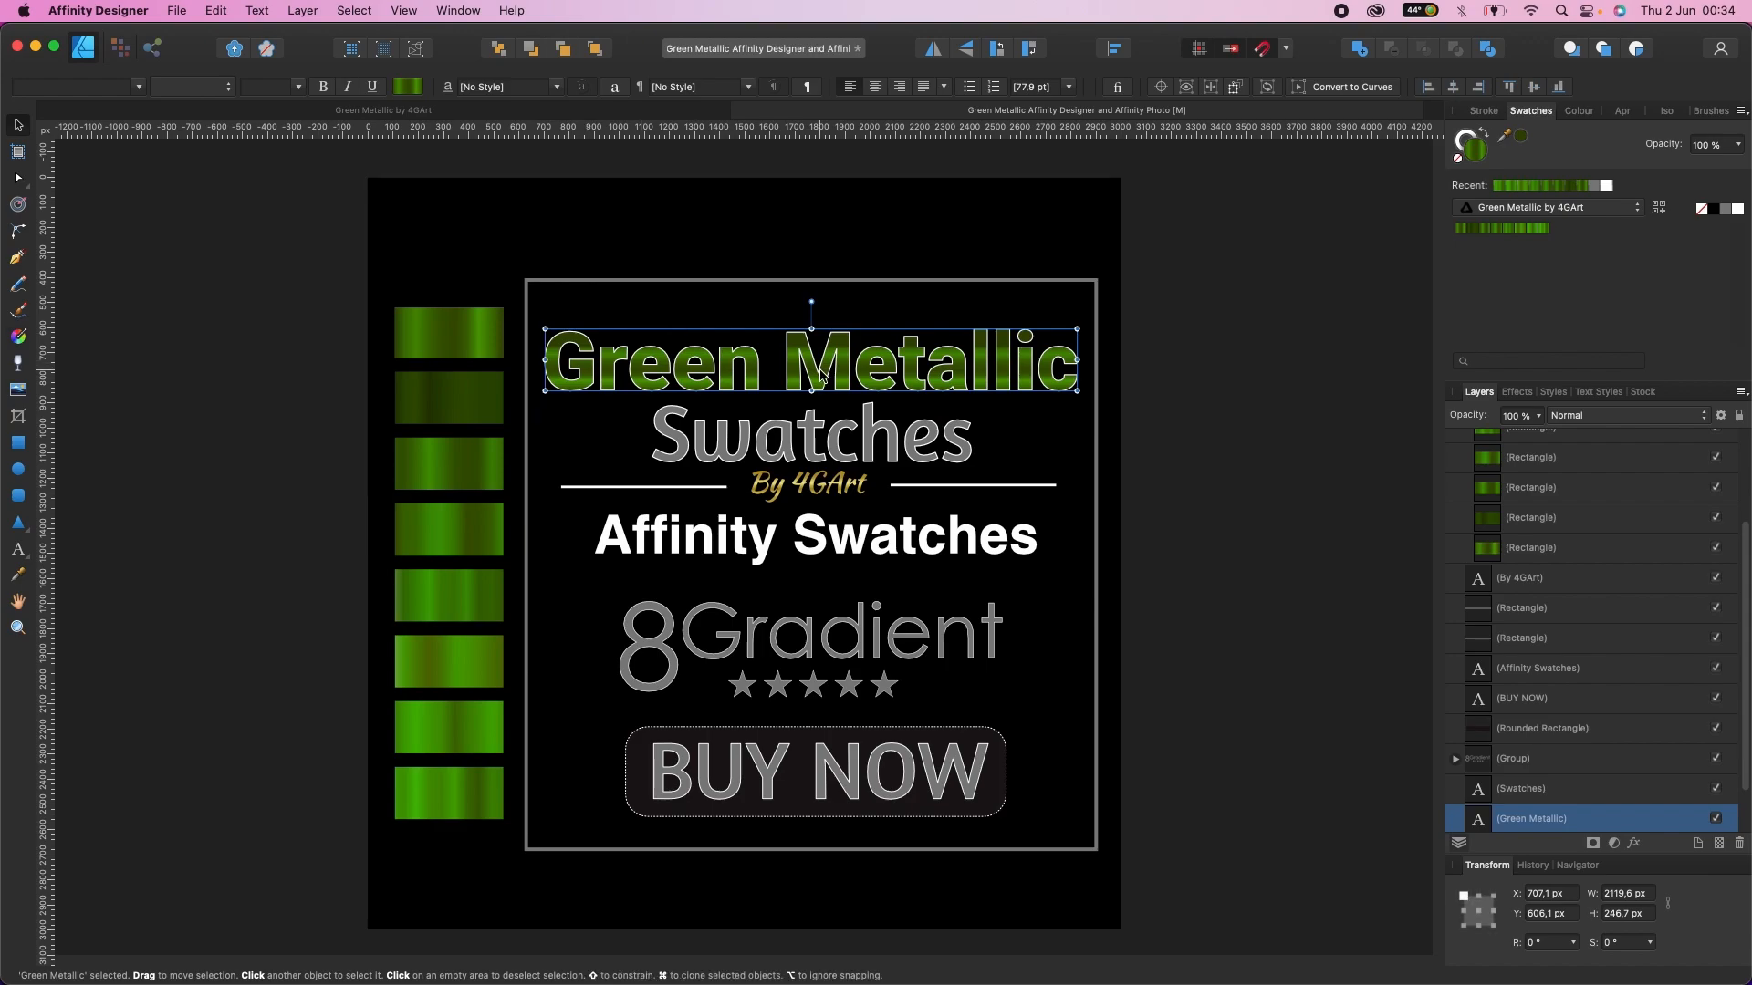
Step: Apply the eighth green gradient swatch to the stroke of the "Green Metallic" title and run the stroke gradient vertically
left_click(1467, 140)
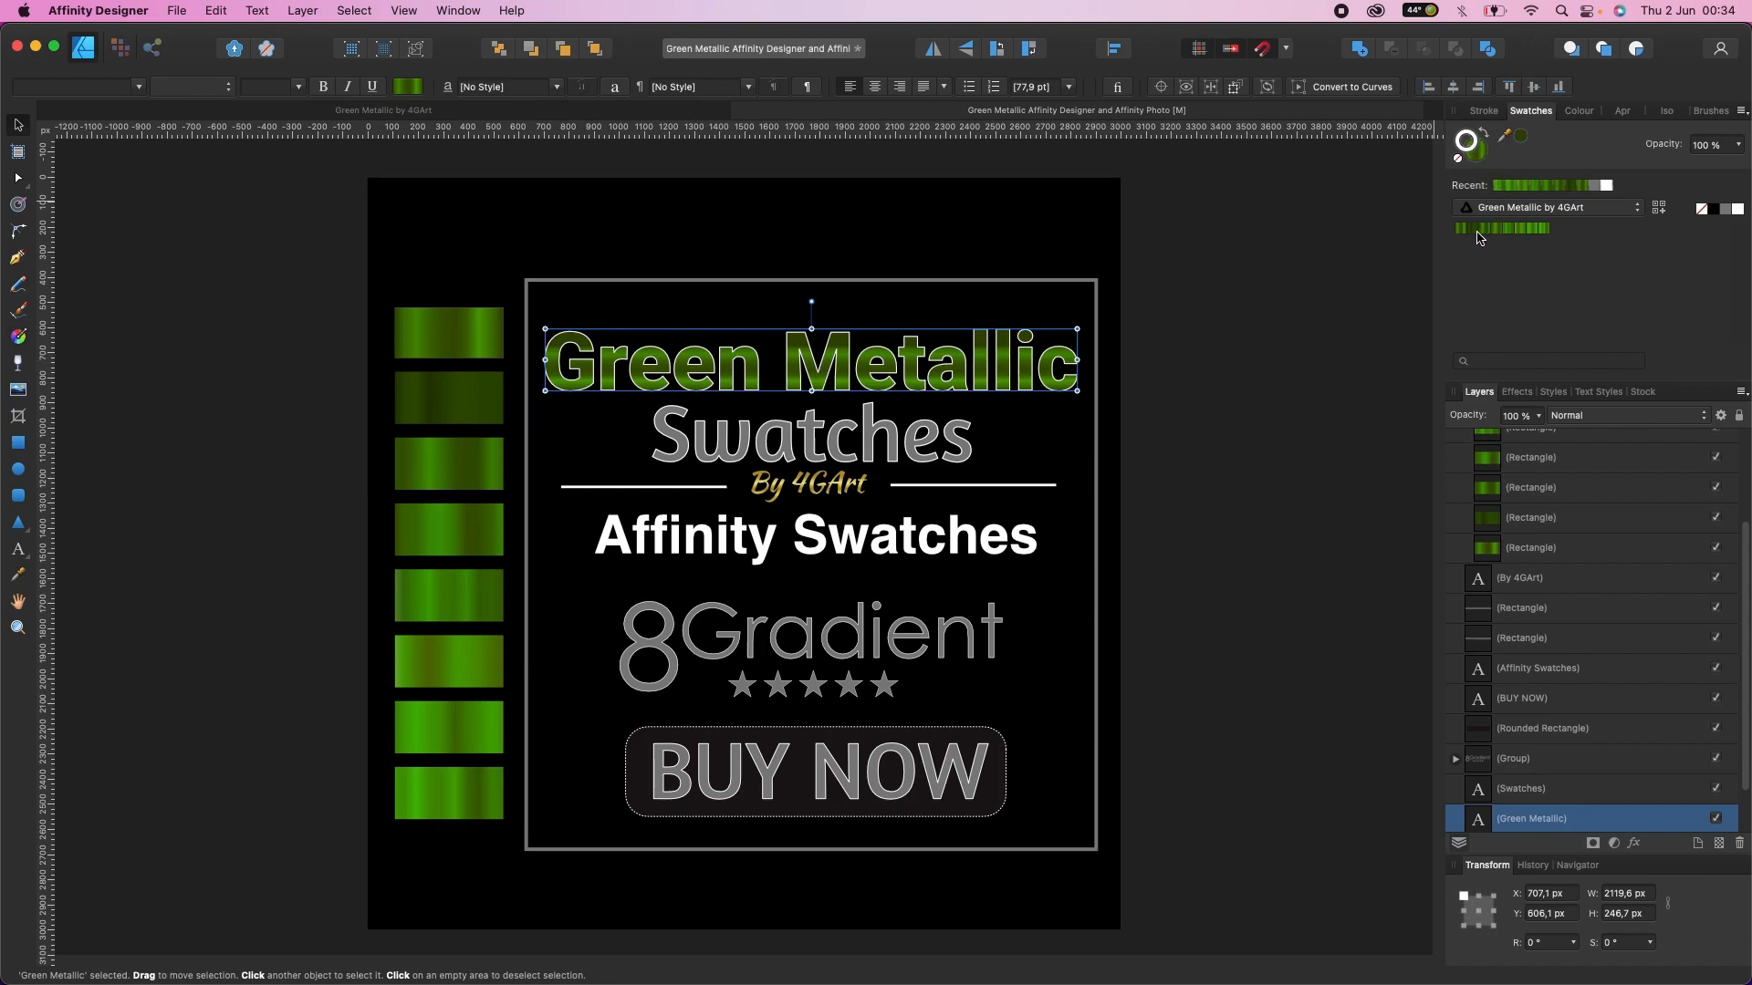
left_click(1537, 233)
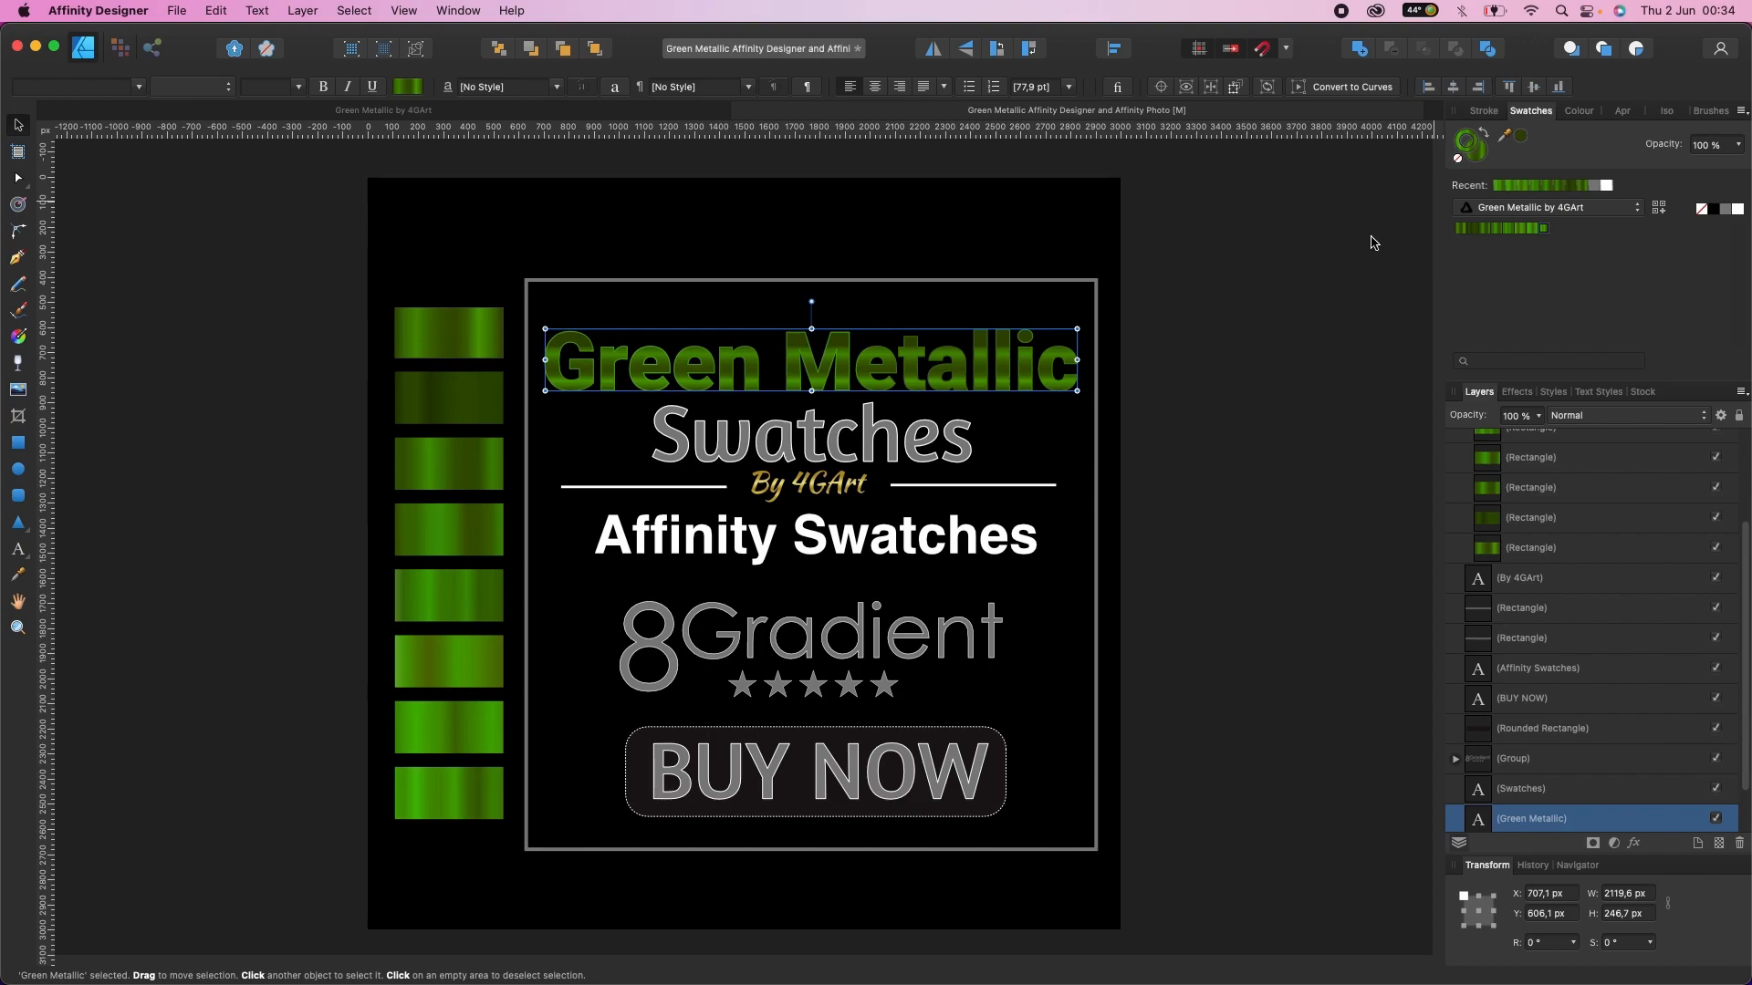
left_click(19, 336)
left_click(100, 87)
left_click(84, 106)
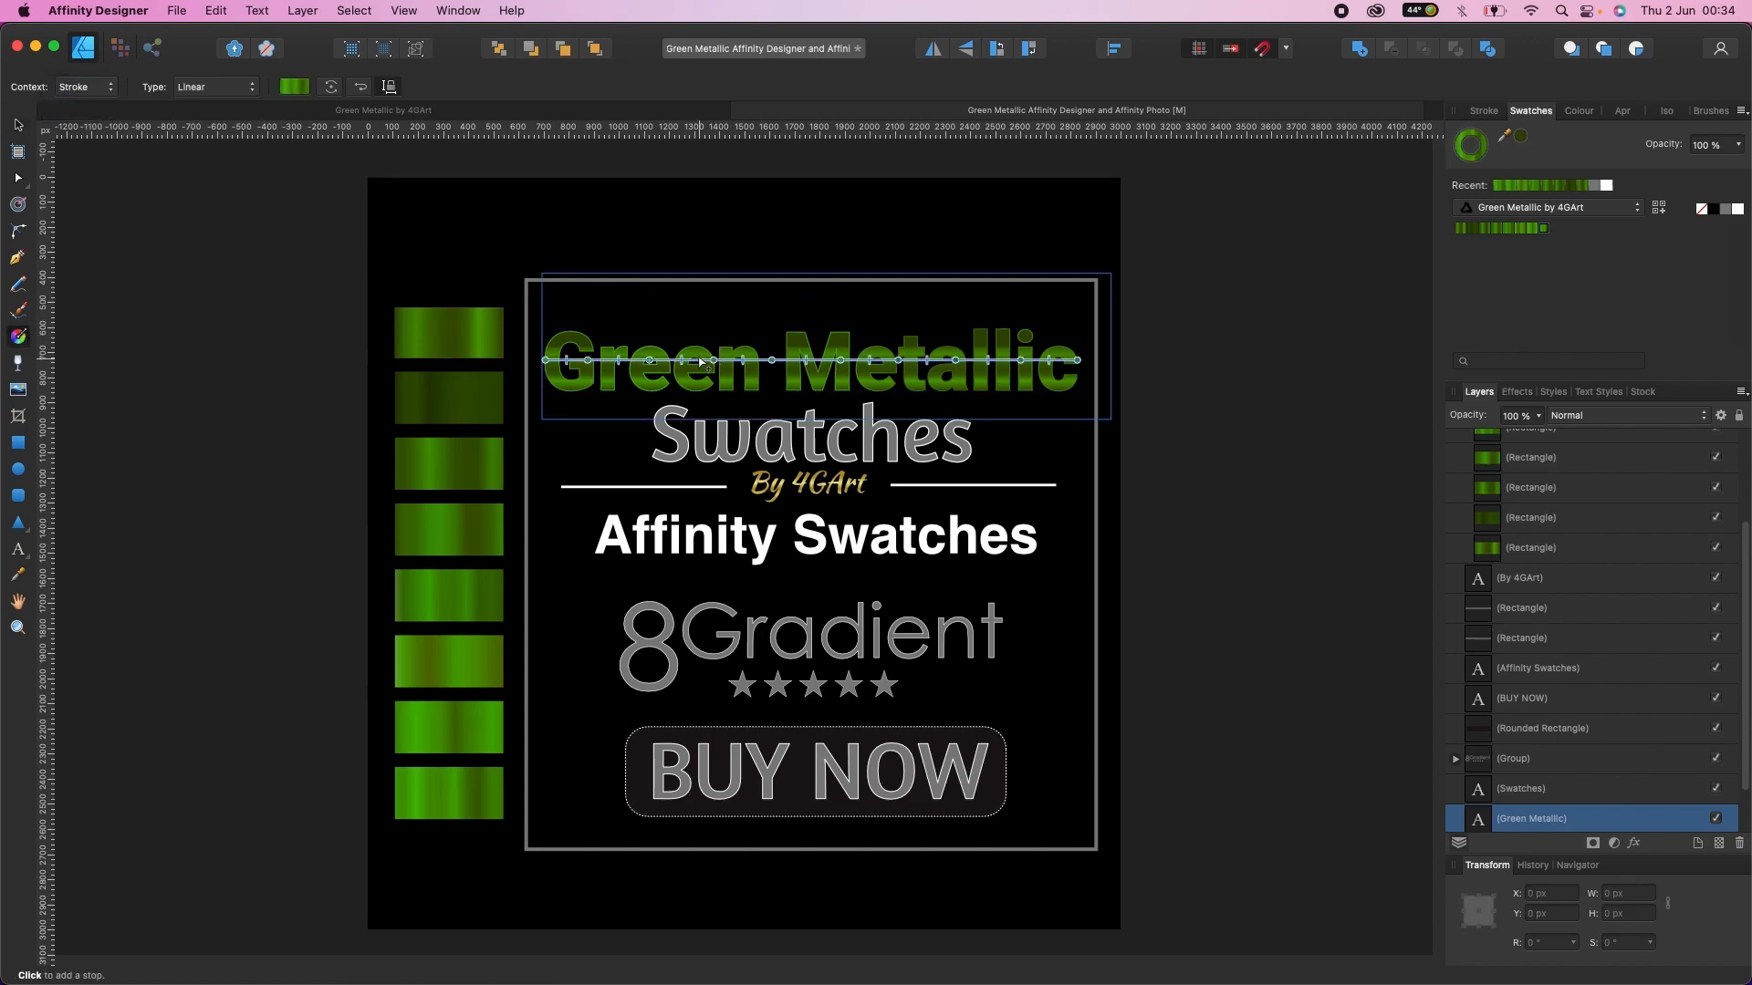
left_click_drag(703, 348, 704, 379)
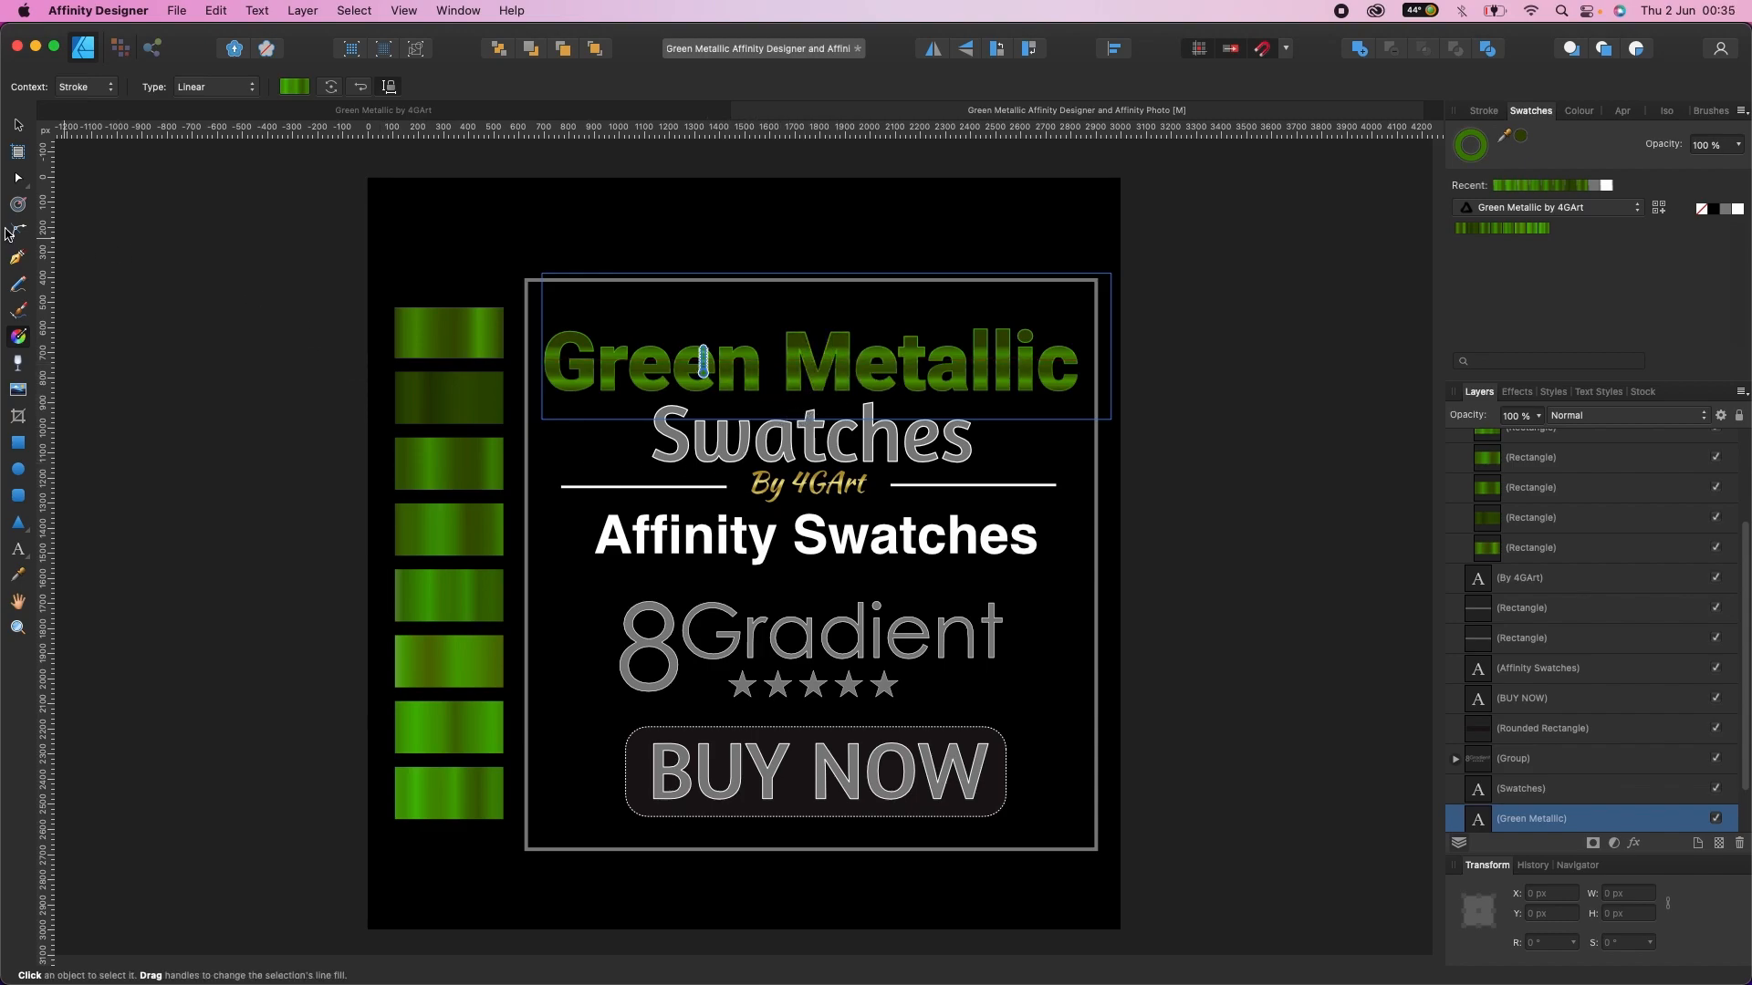
left_click(18, 124)
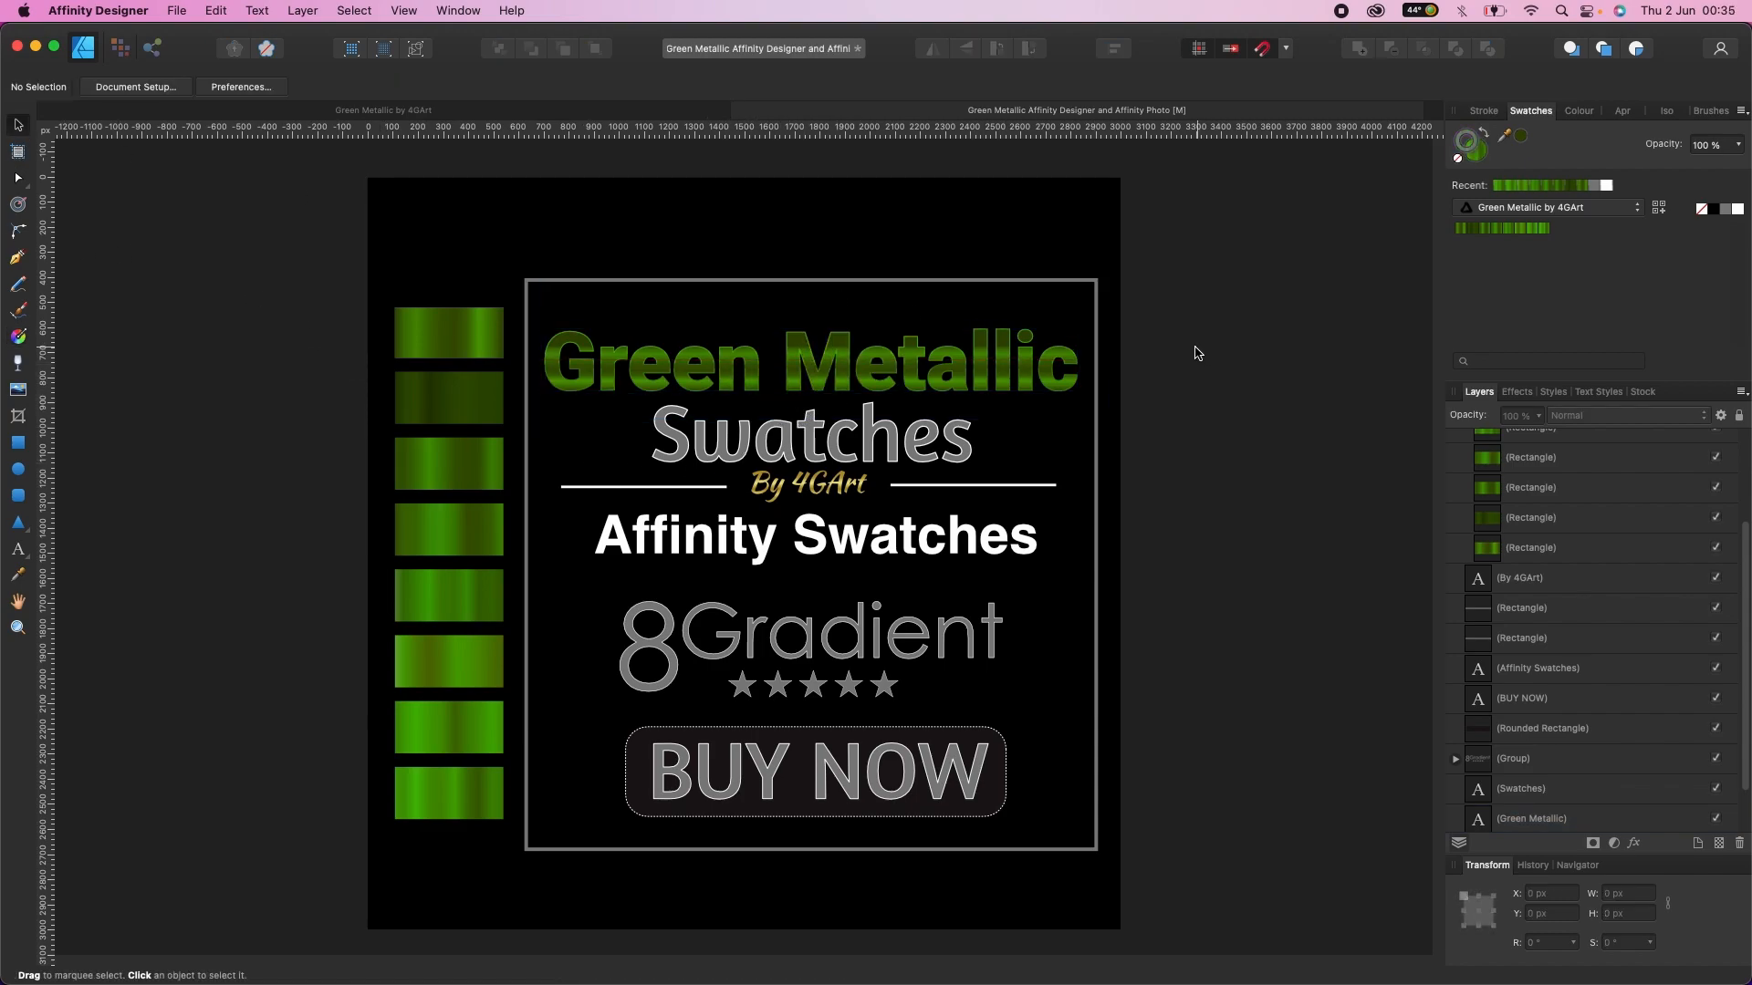
Step: Try the various green gradient swatches as the fill of the "Green Metallic" title, ending on the first swatch
left_click(1477, 161)
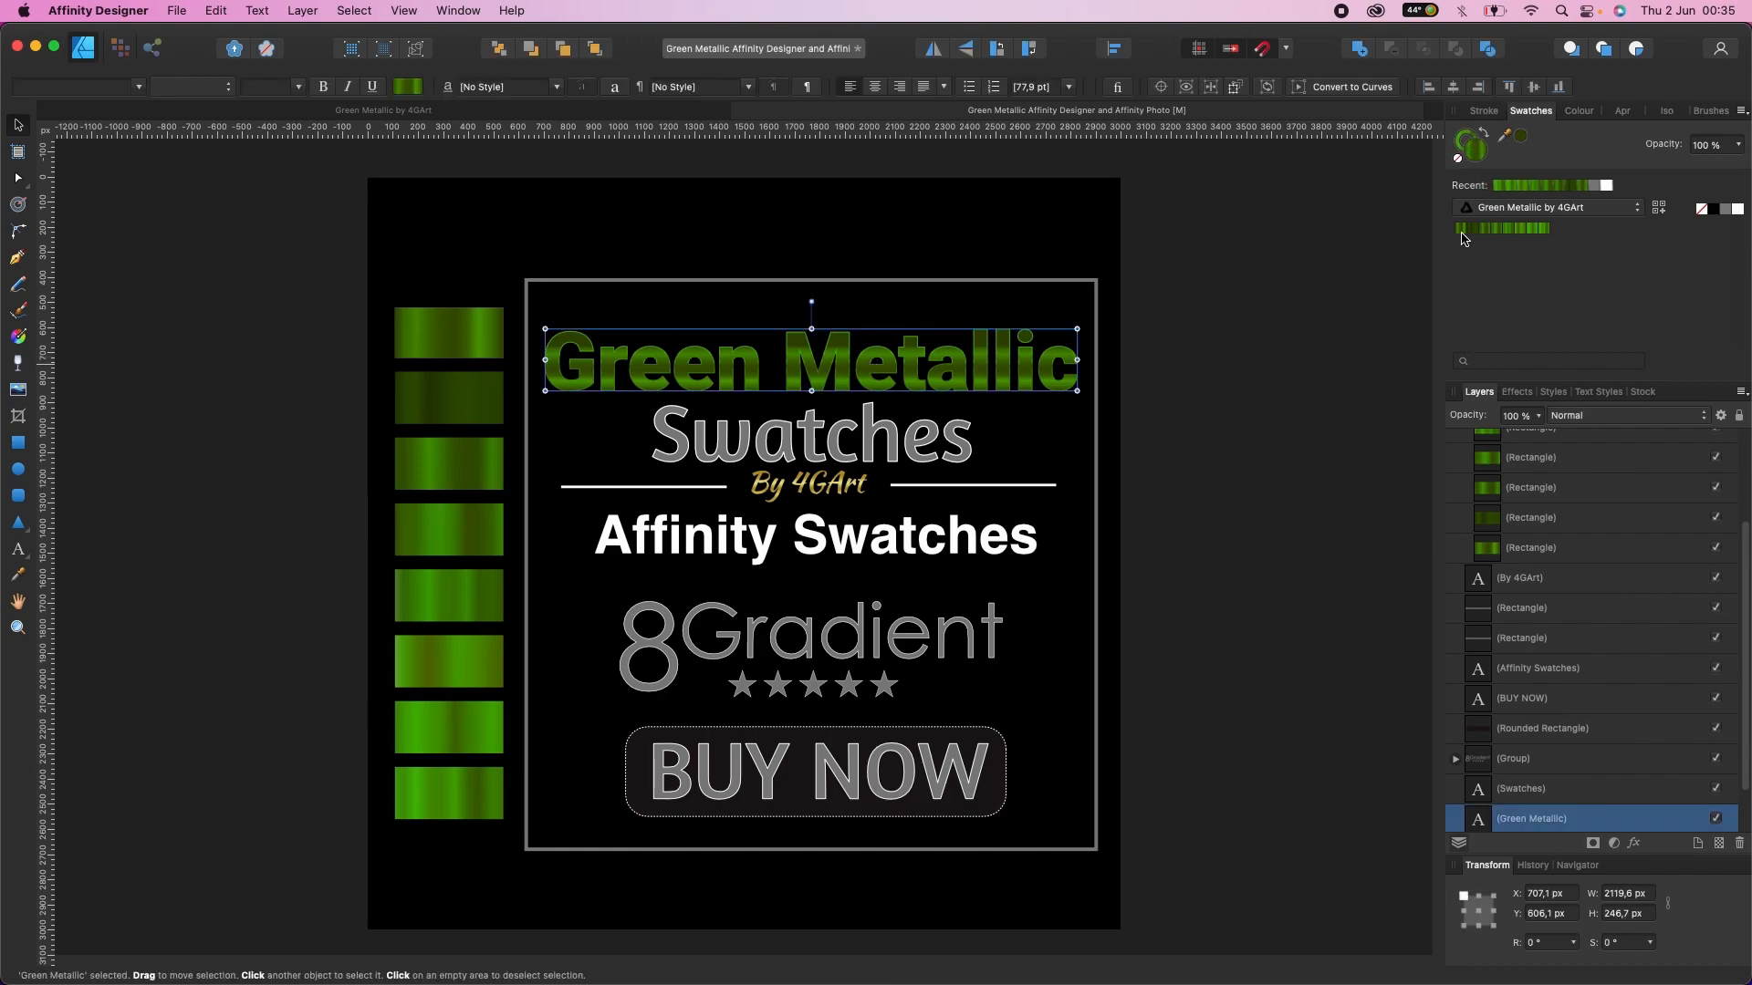
left_click(1495, 229)
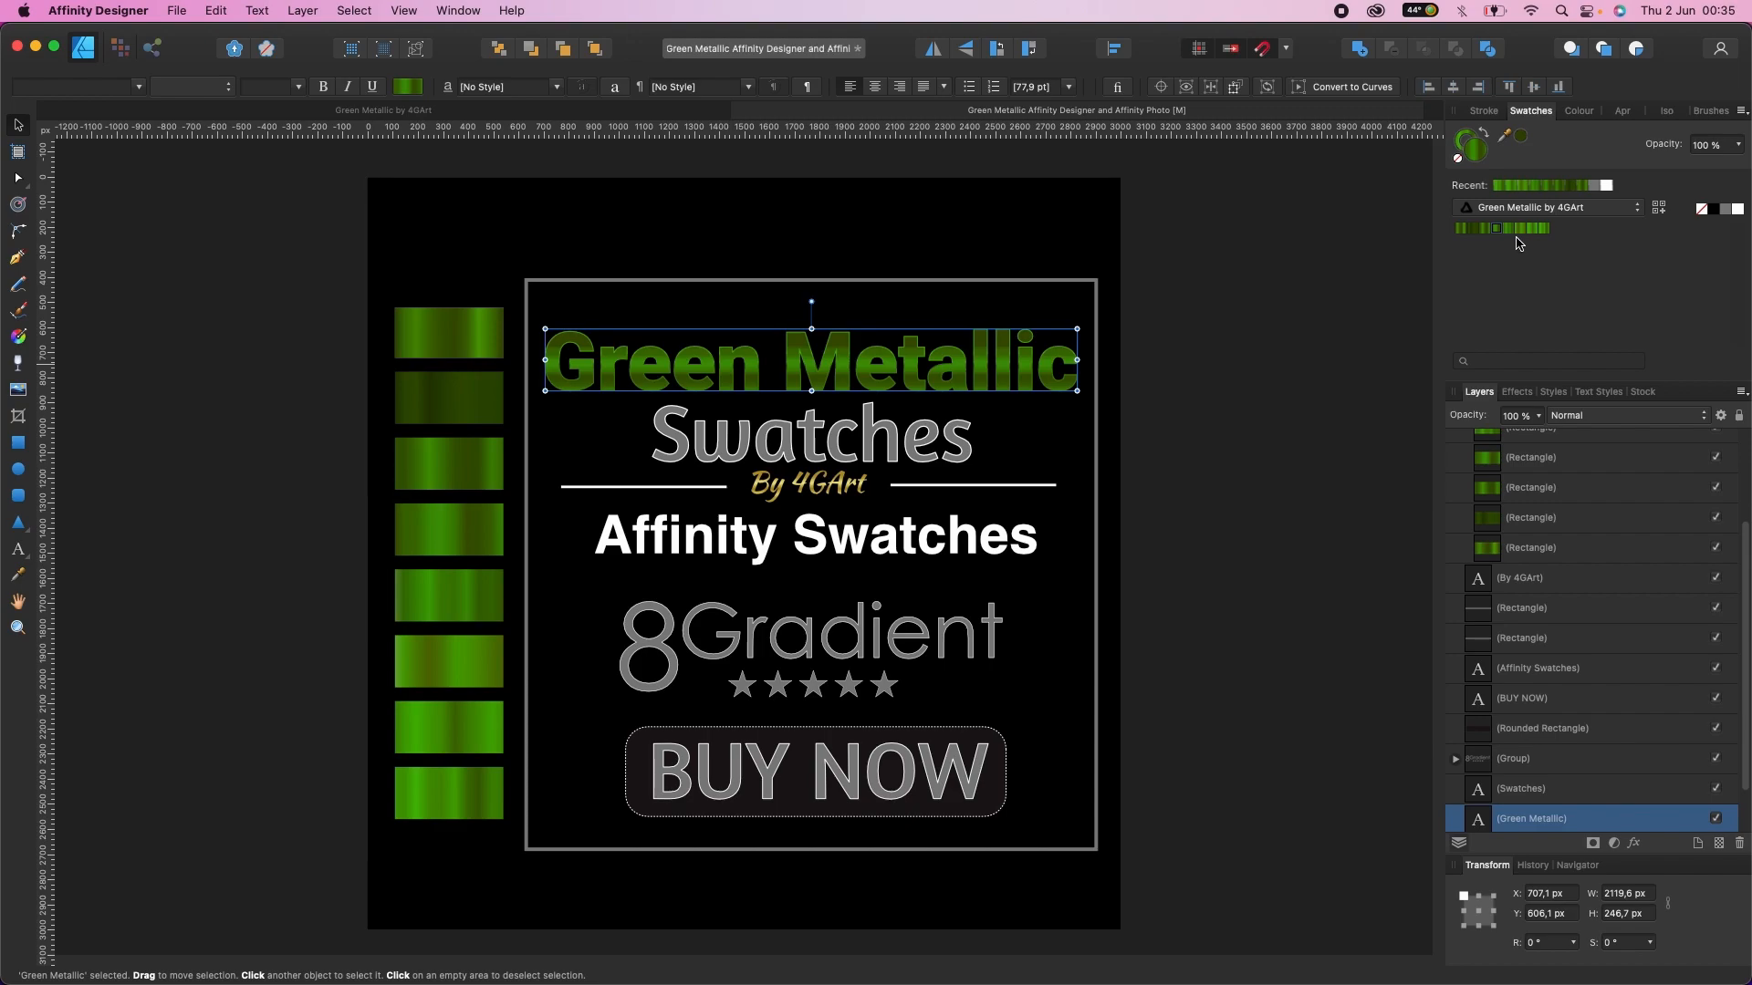
left_click(1510, 229)
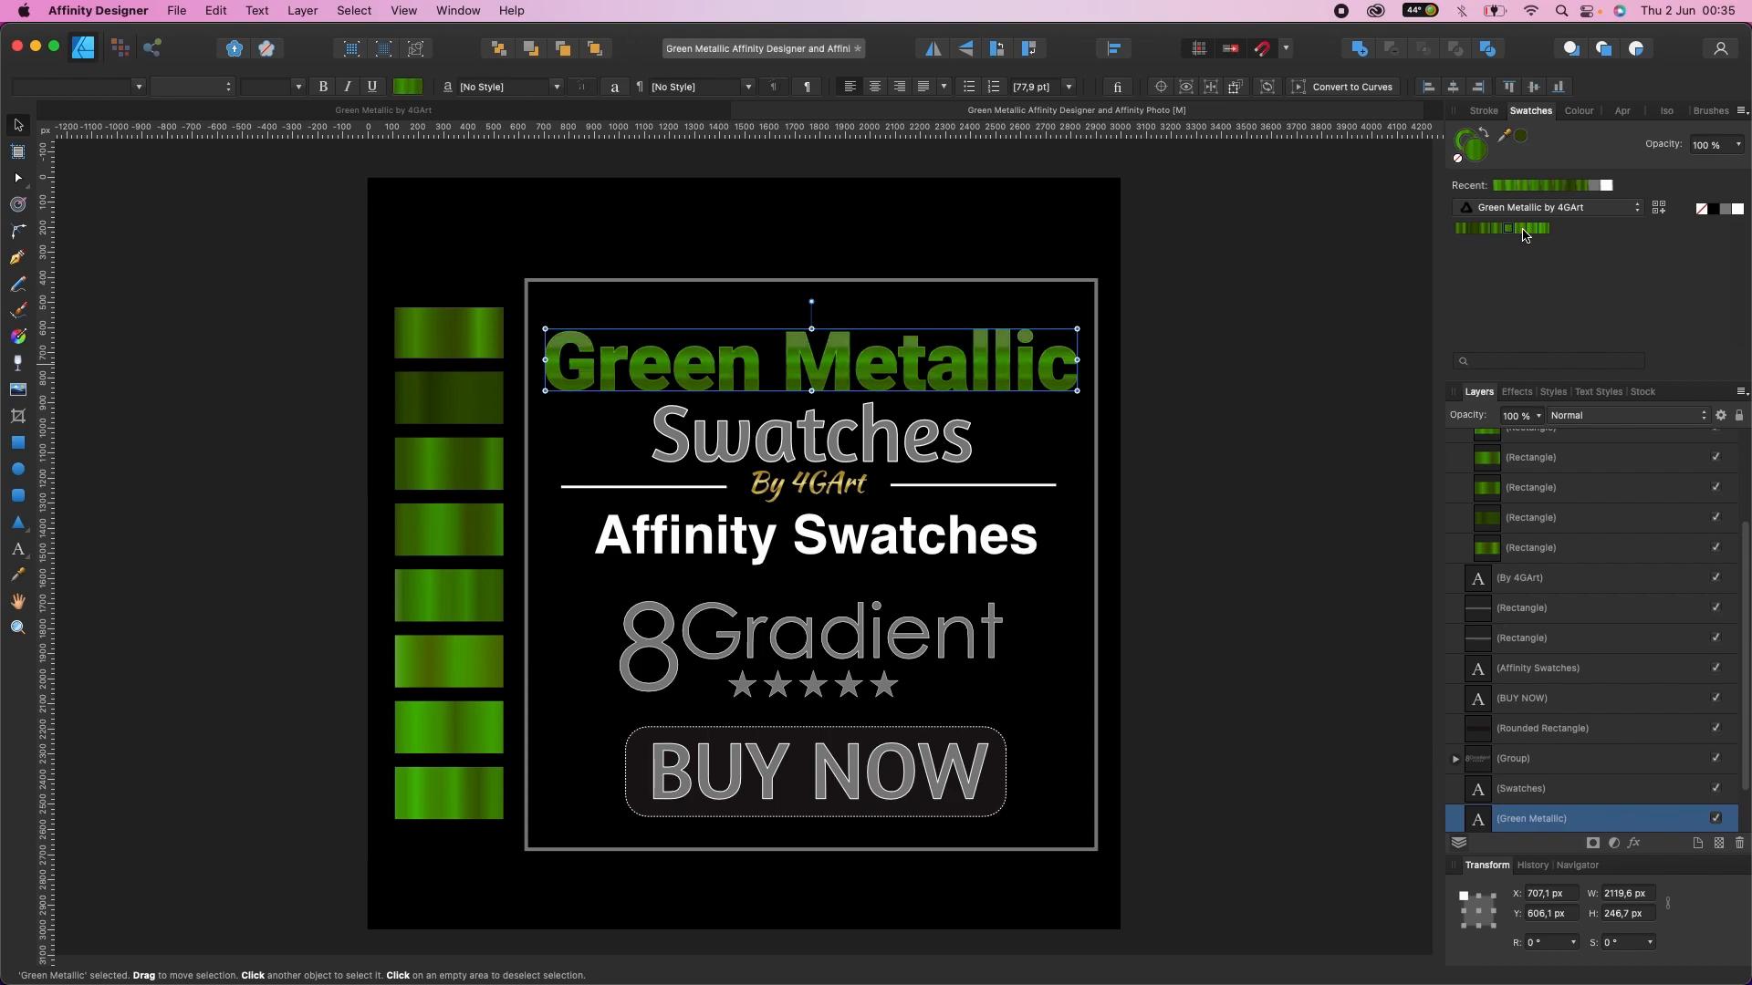
left_click(1523, 229)
left_click(1535, 230)
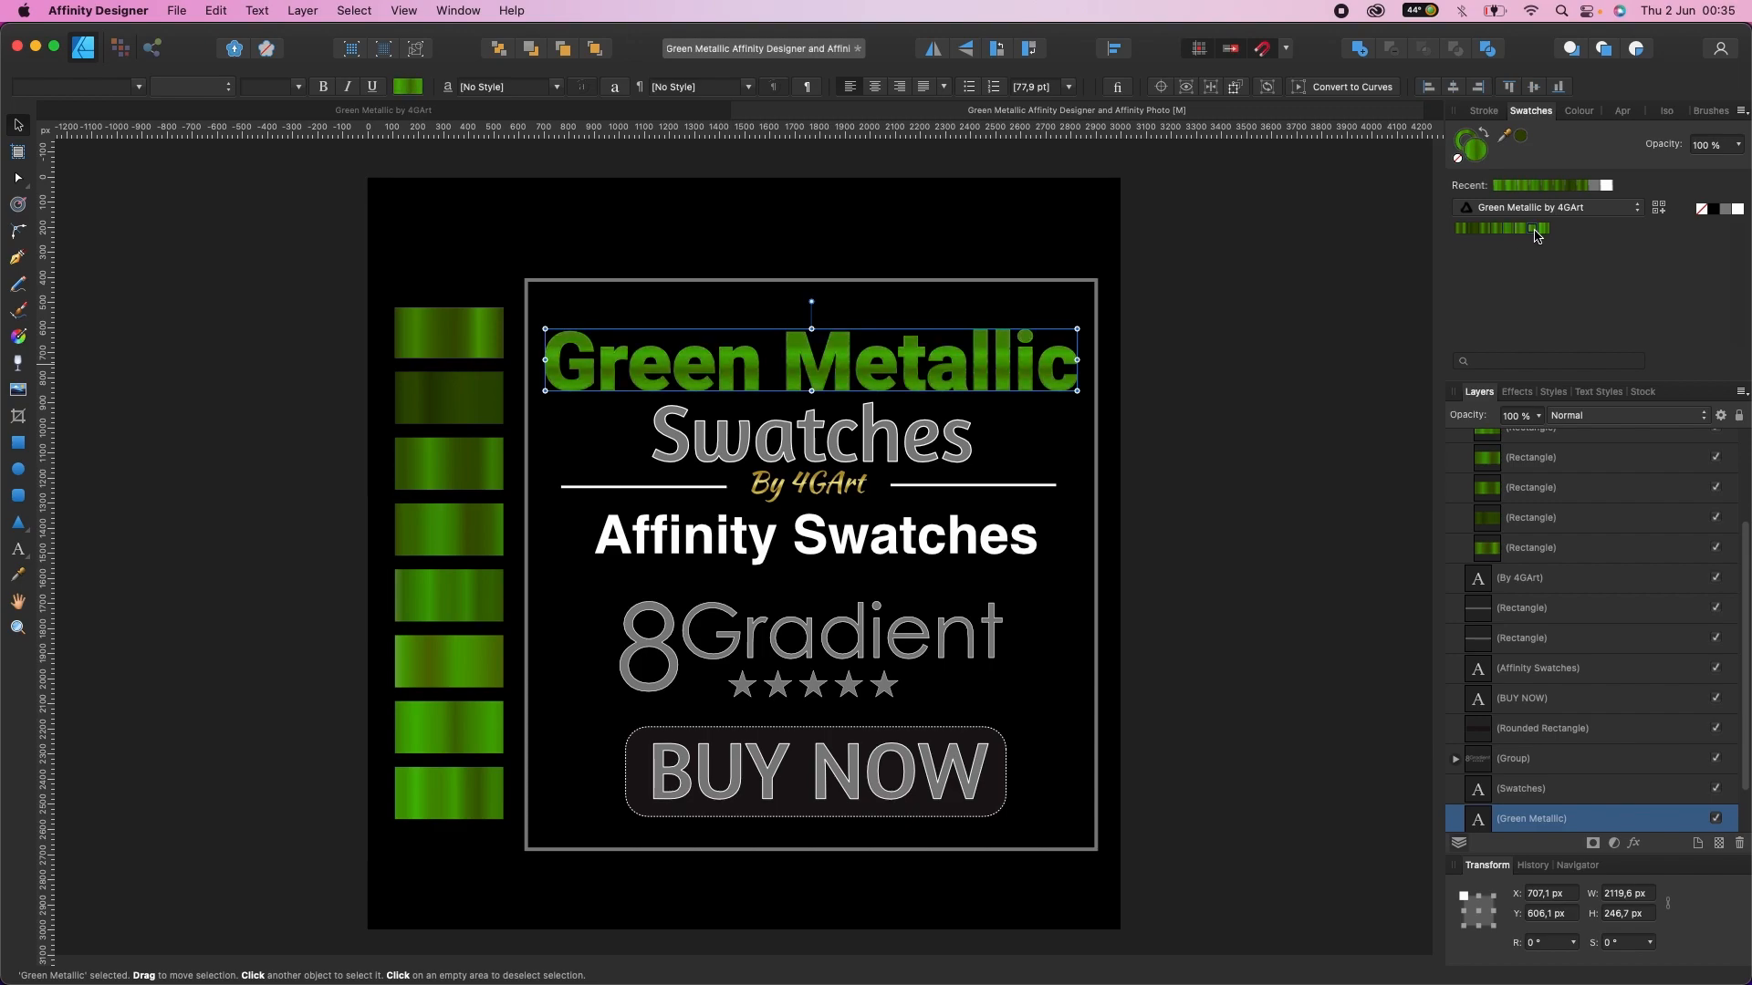
left_click(1542, 229)
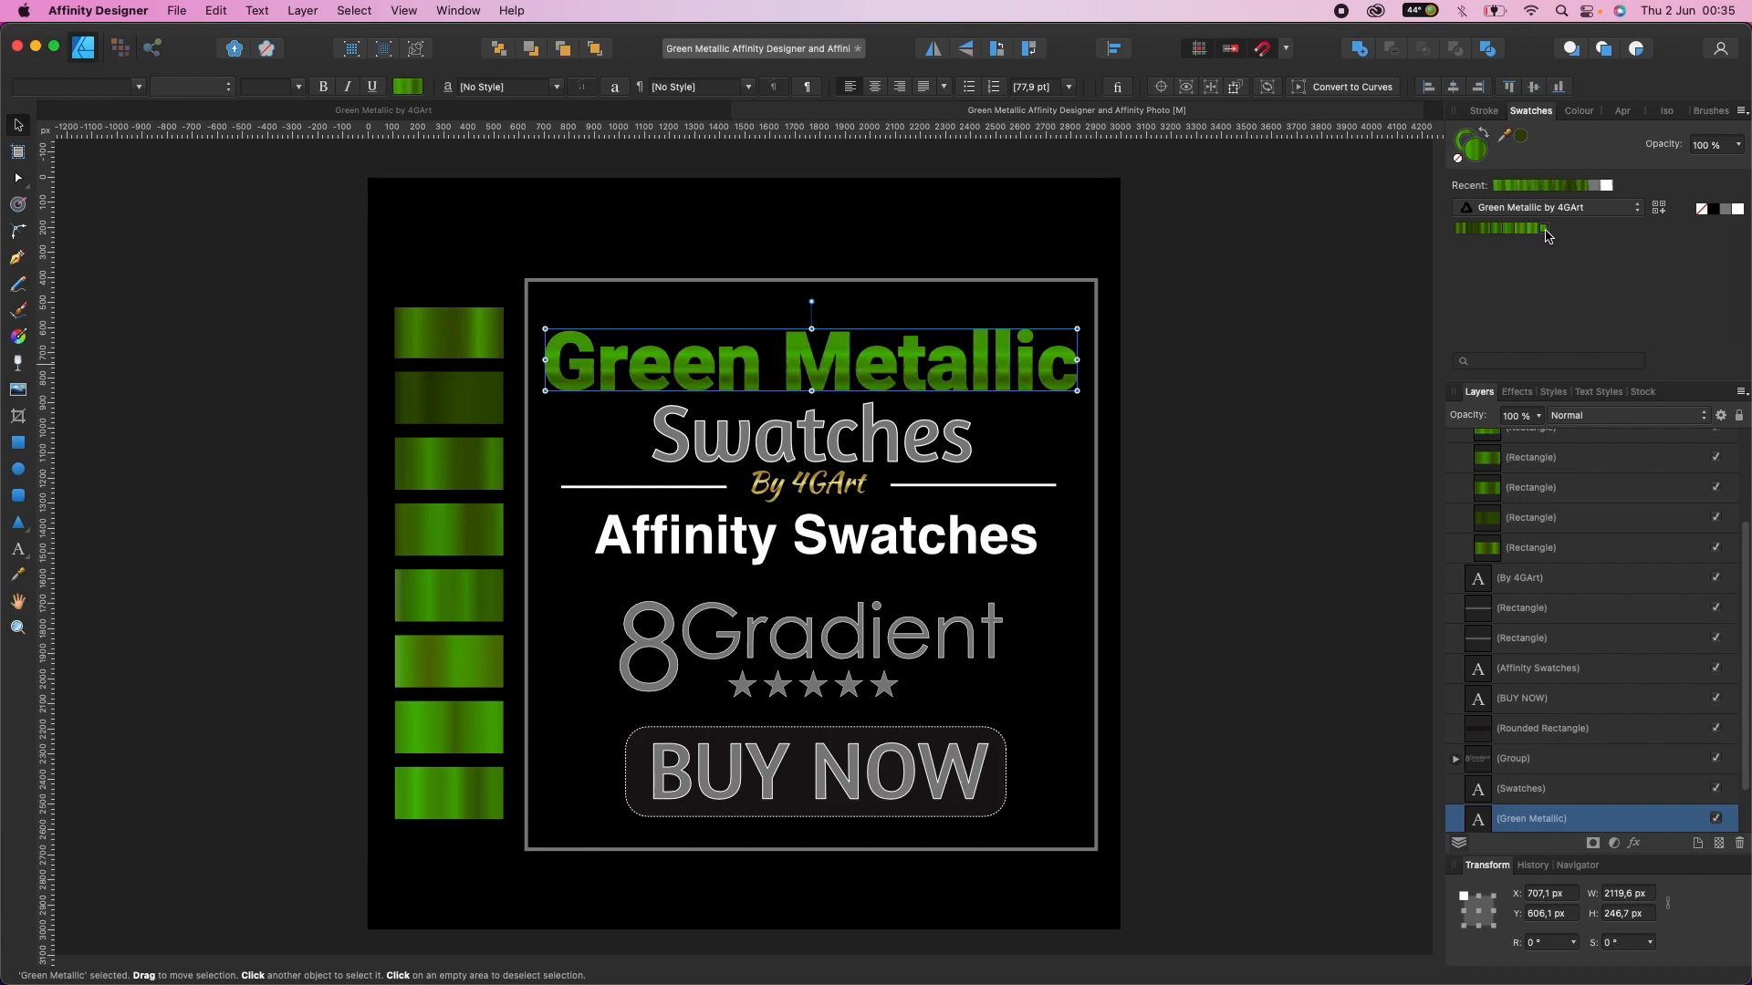
left_click(1510, 230)
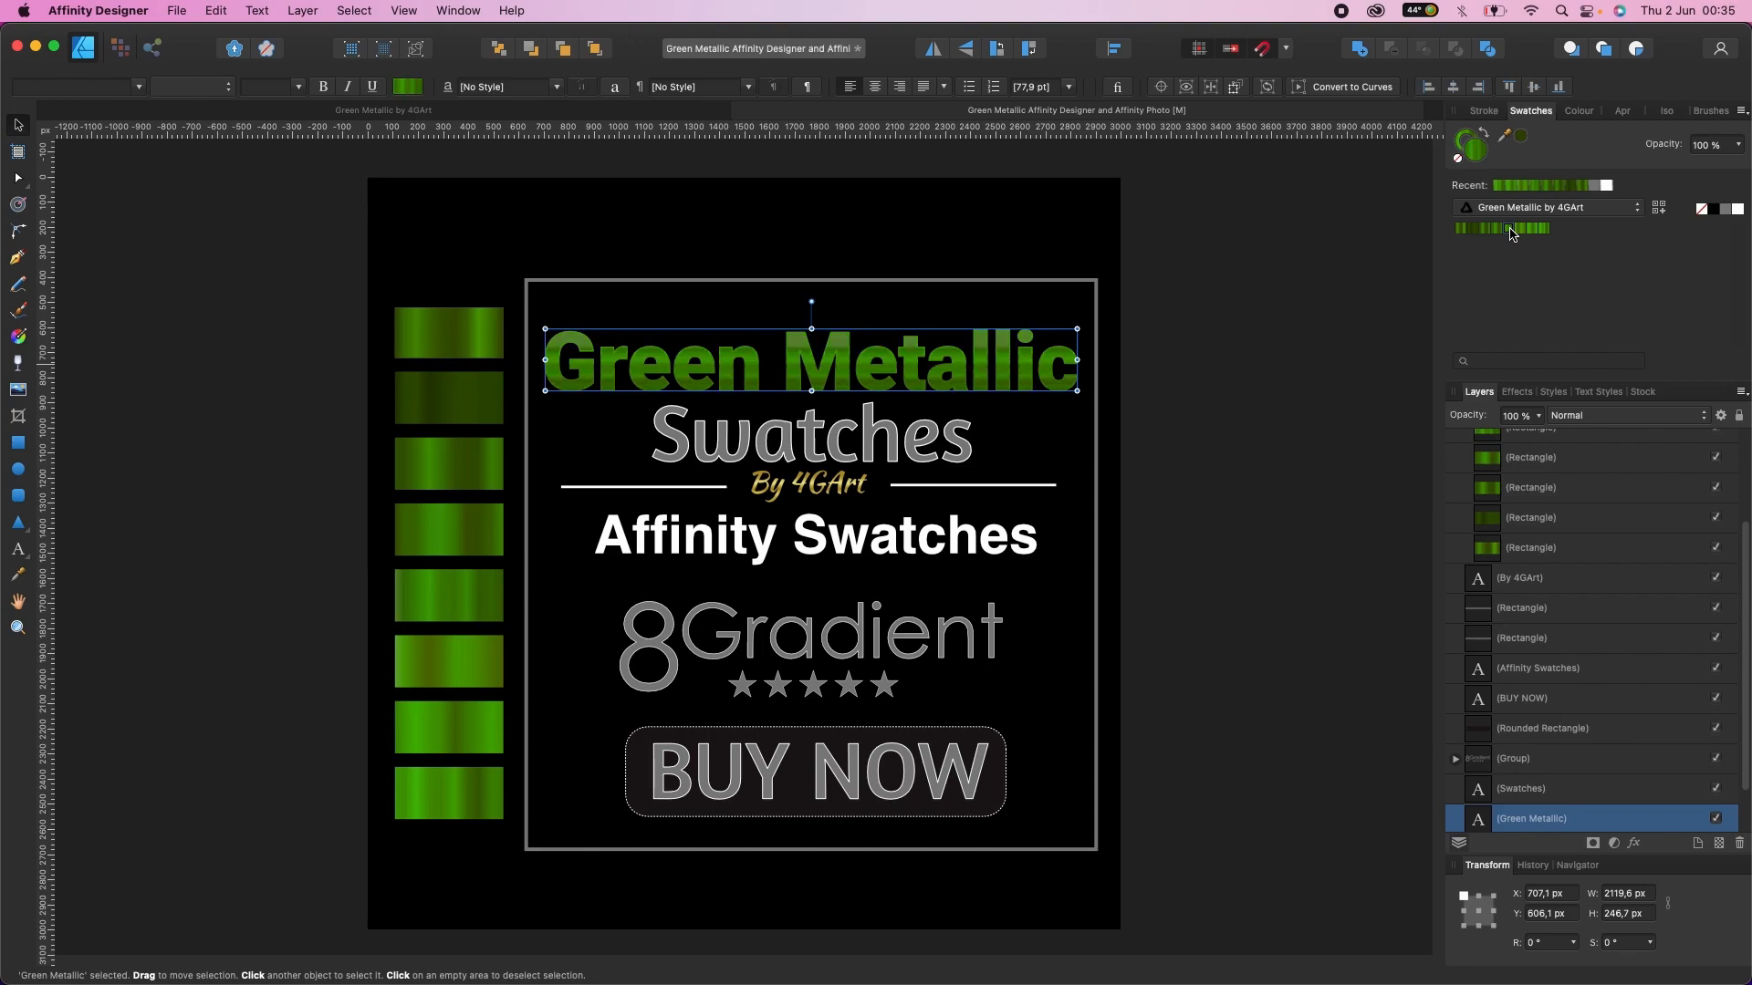
left_click(1532, 229)
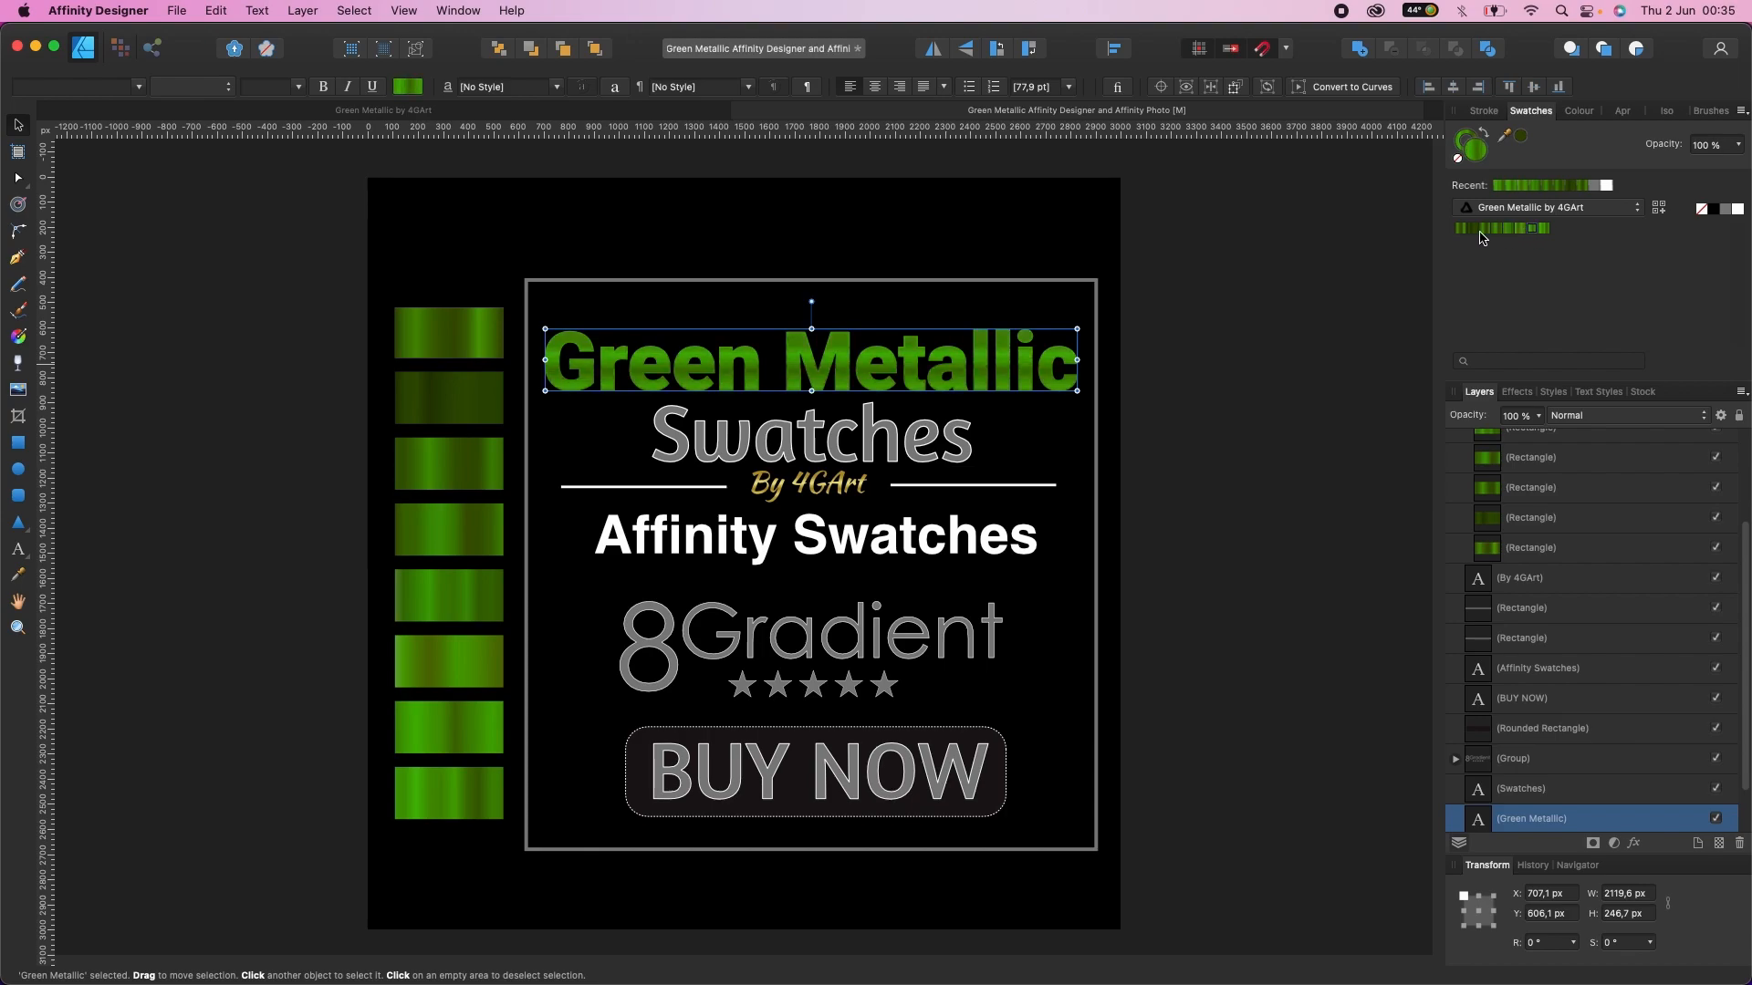
left_click(1485, 229)
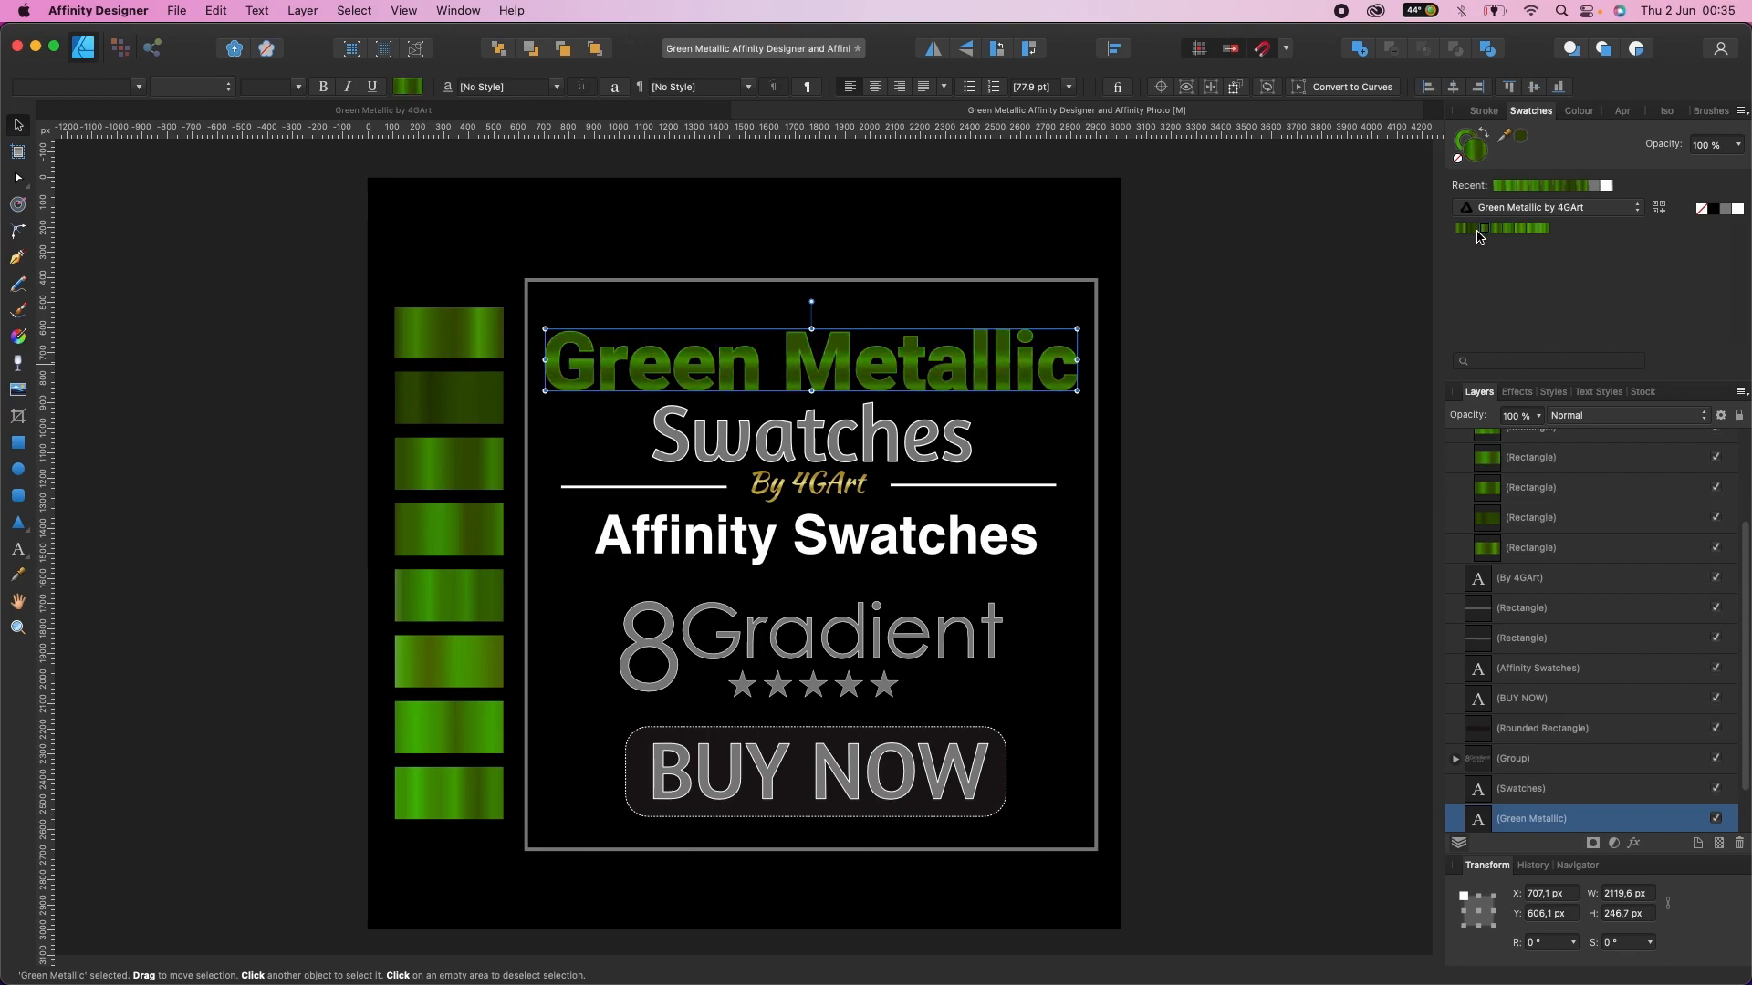
left_click(1466, 229)
left_click(1460, 230)
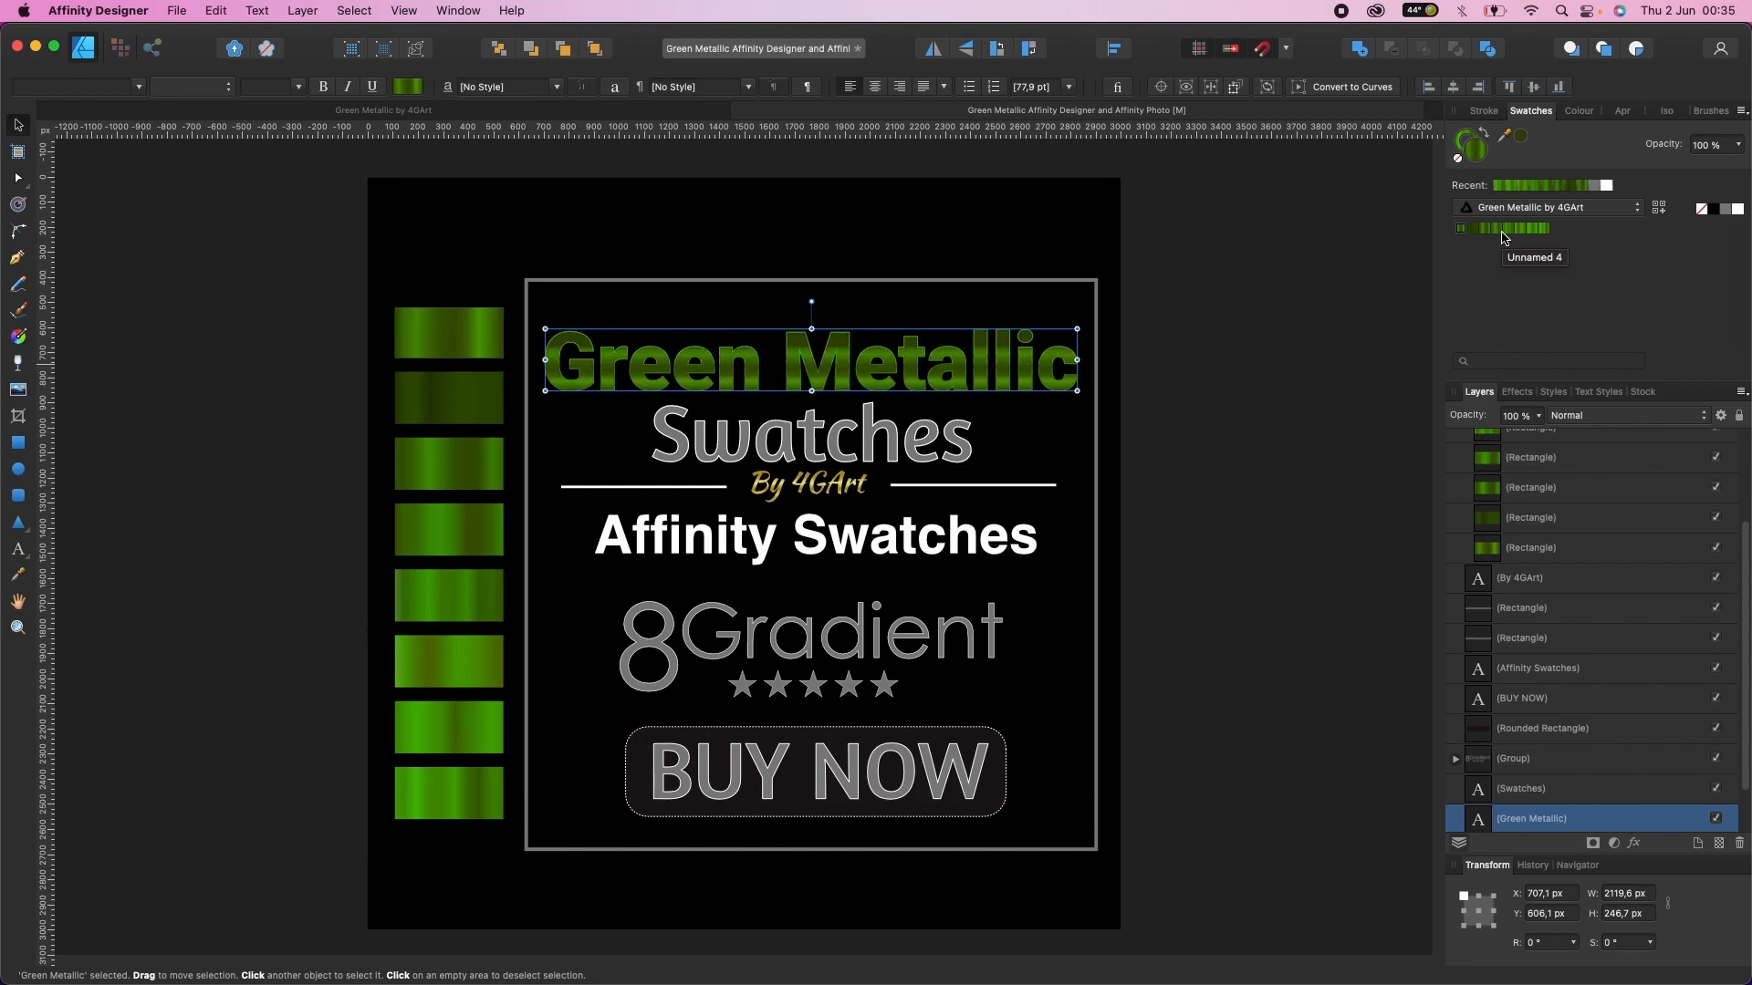
Step: Fill the "Green Metallic" title with the fourth green gradient swatch after trying the fifth
left_click(885, 529)
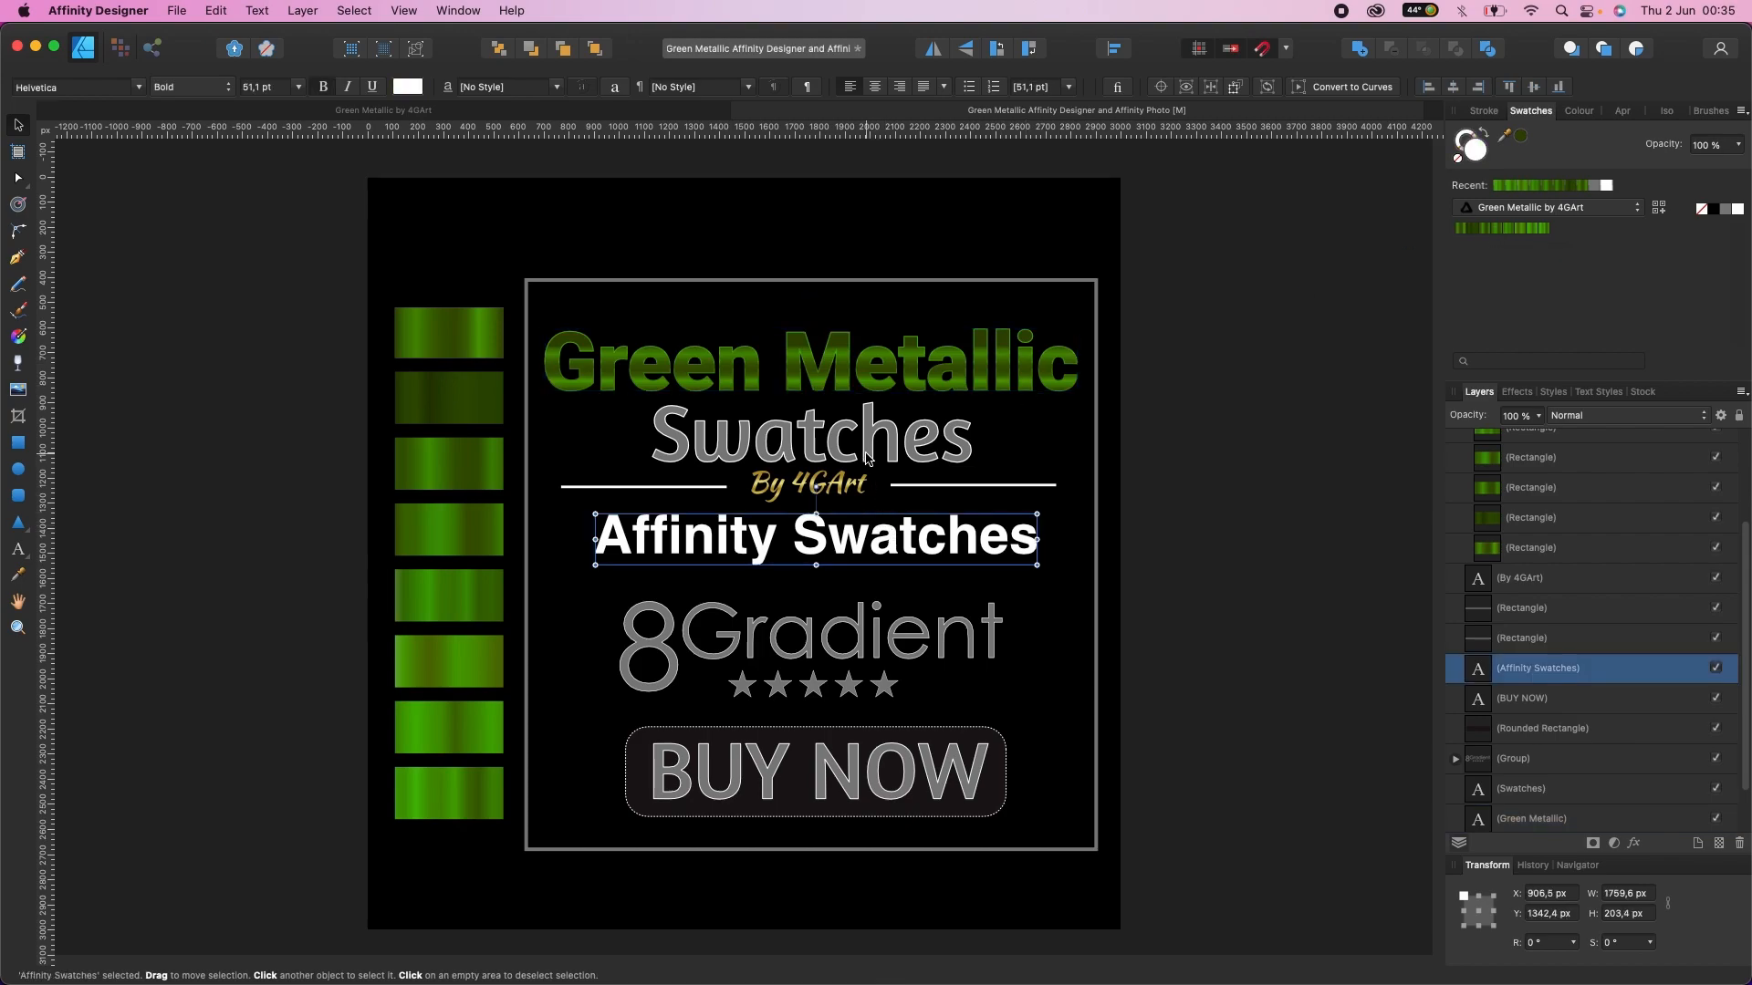
left_click(857, 376)
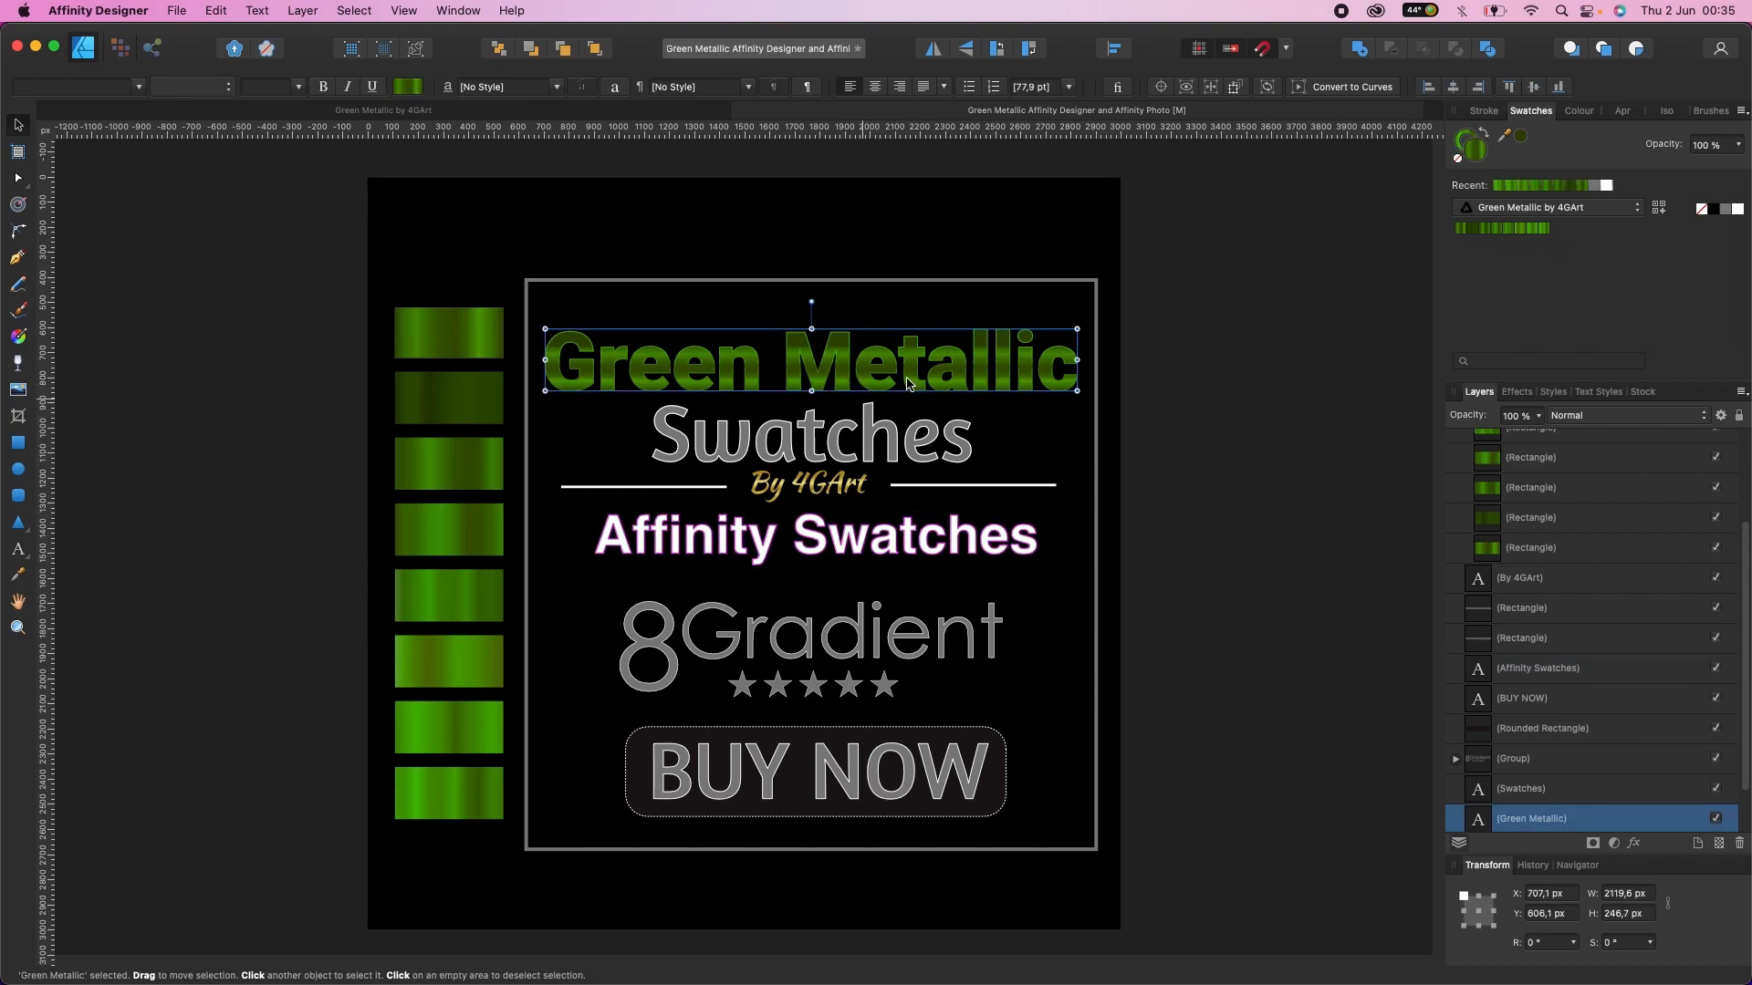
left_click(1507, 229)
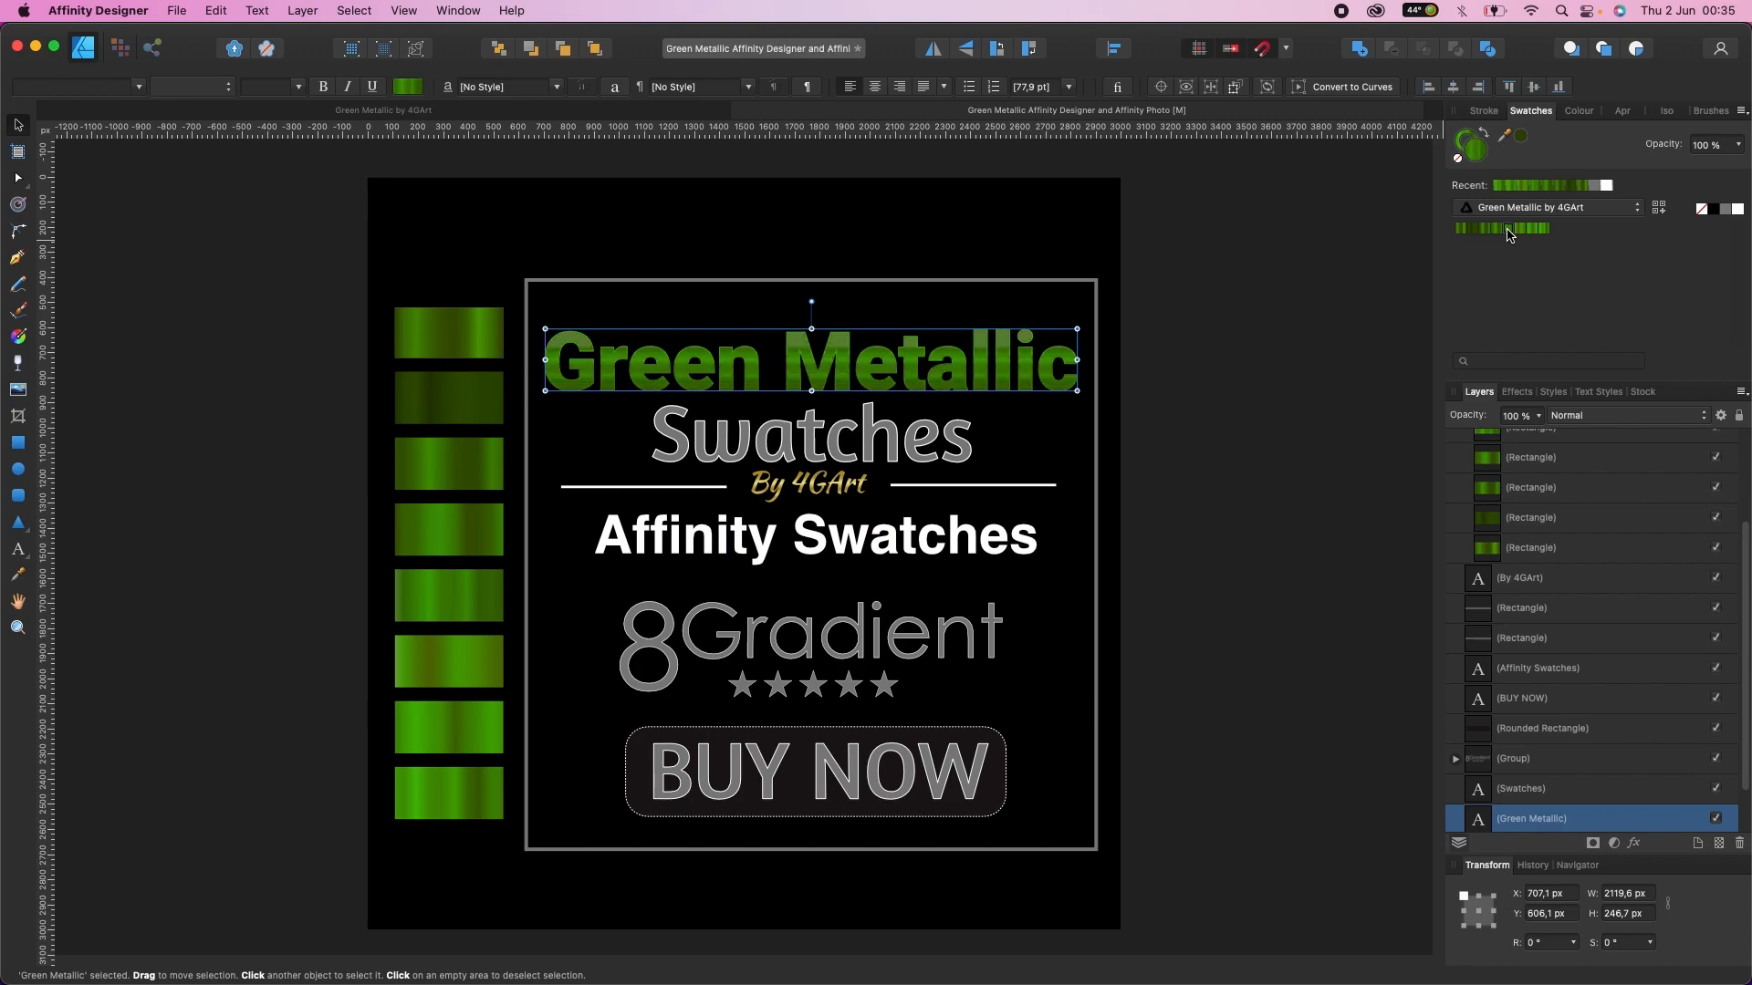
left_click(1501, 229)
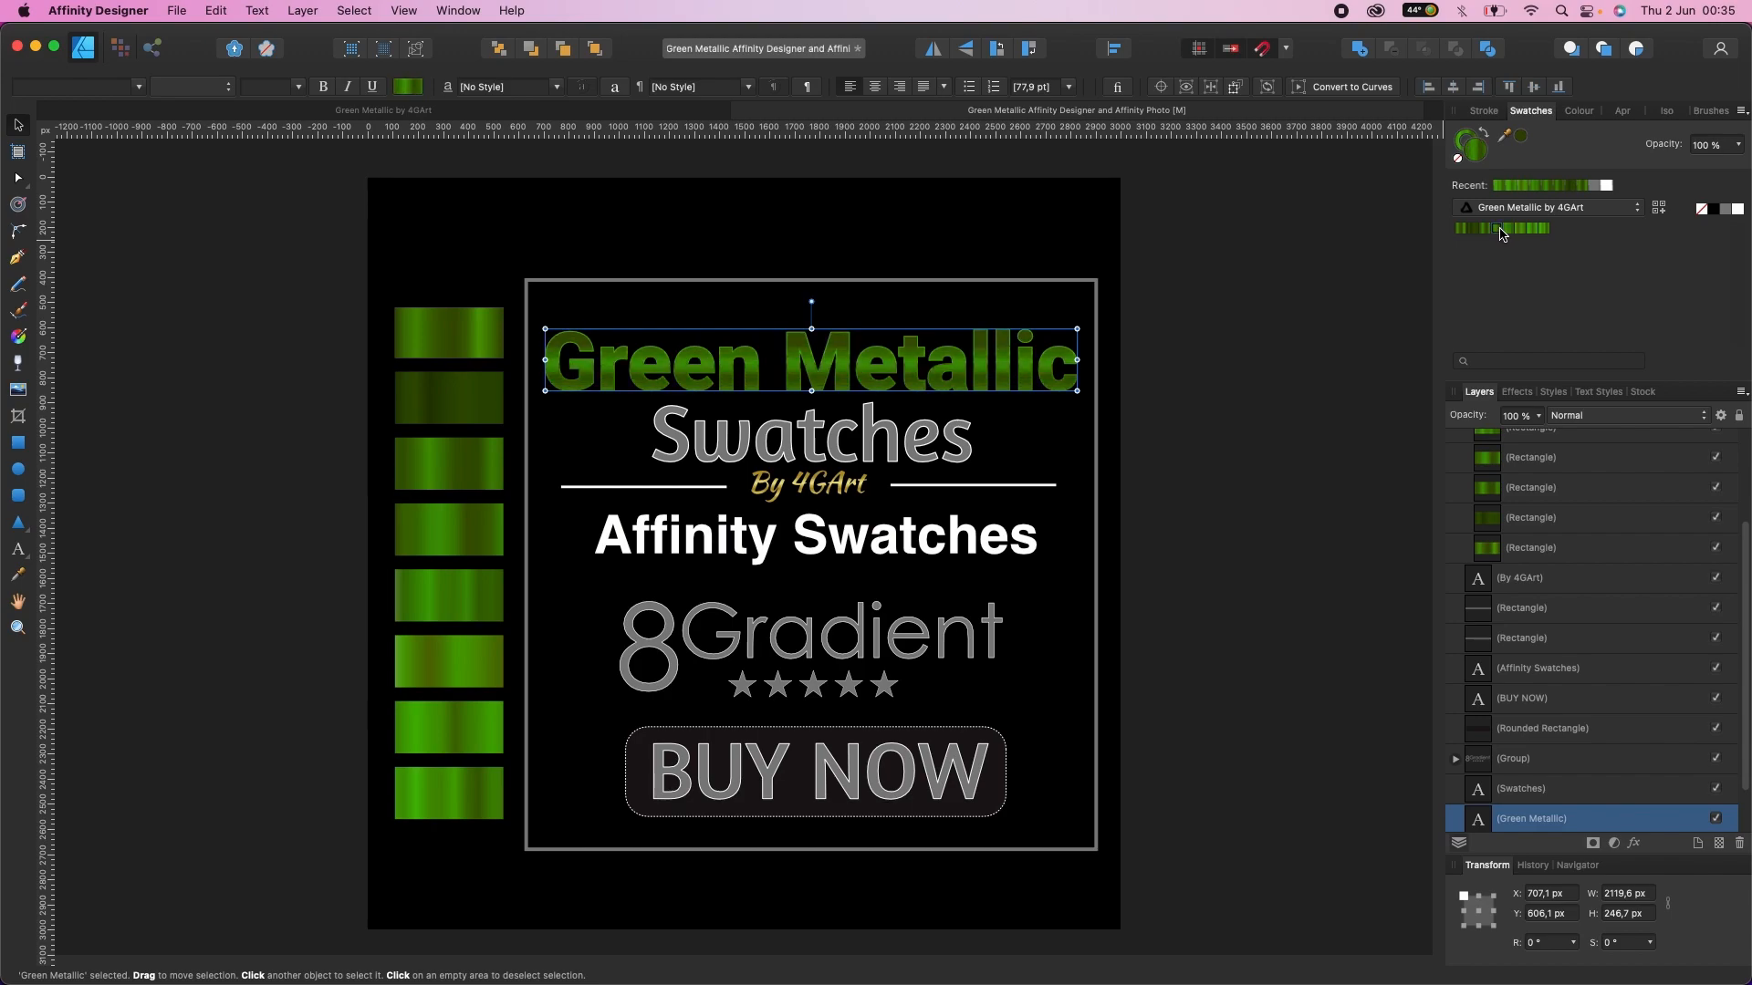
Step: Fill the "Swatches" text below the title with the second green gradient swatch and give its stroke the seventh
left_click(953, 456)
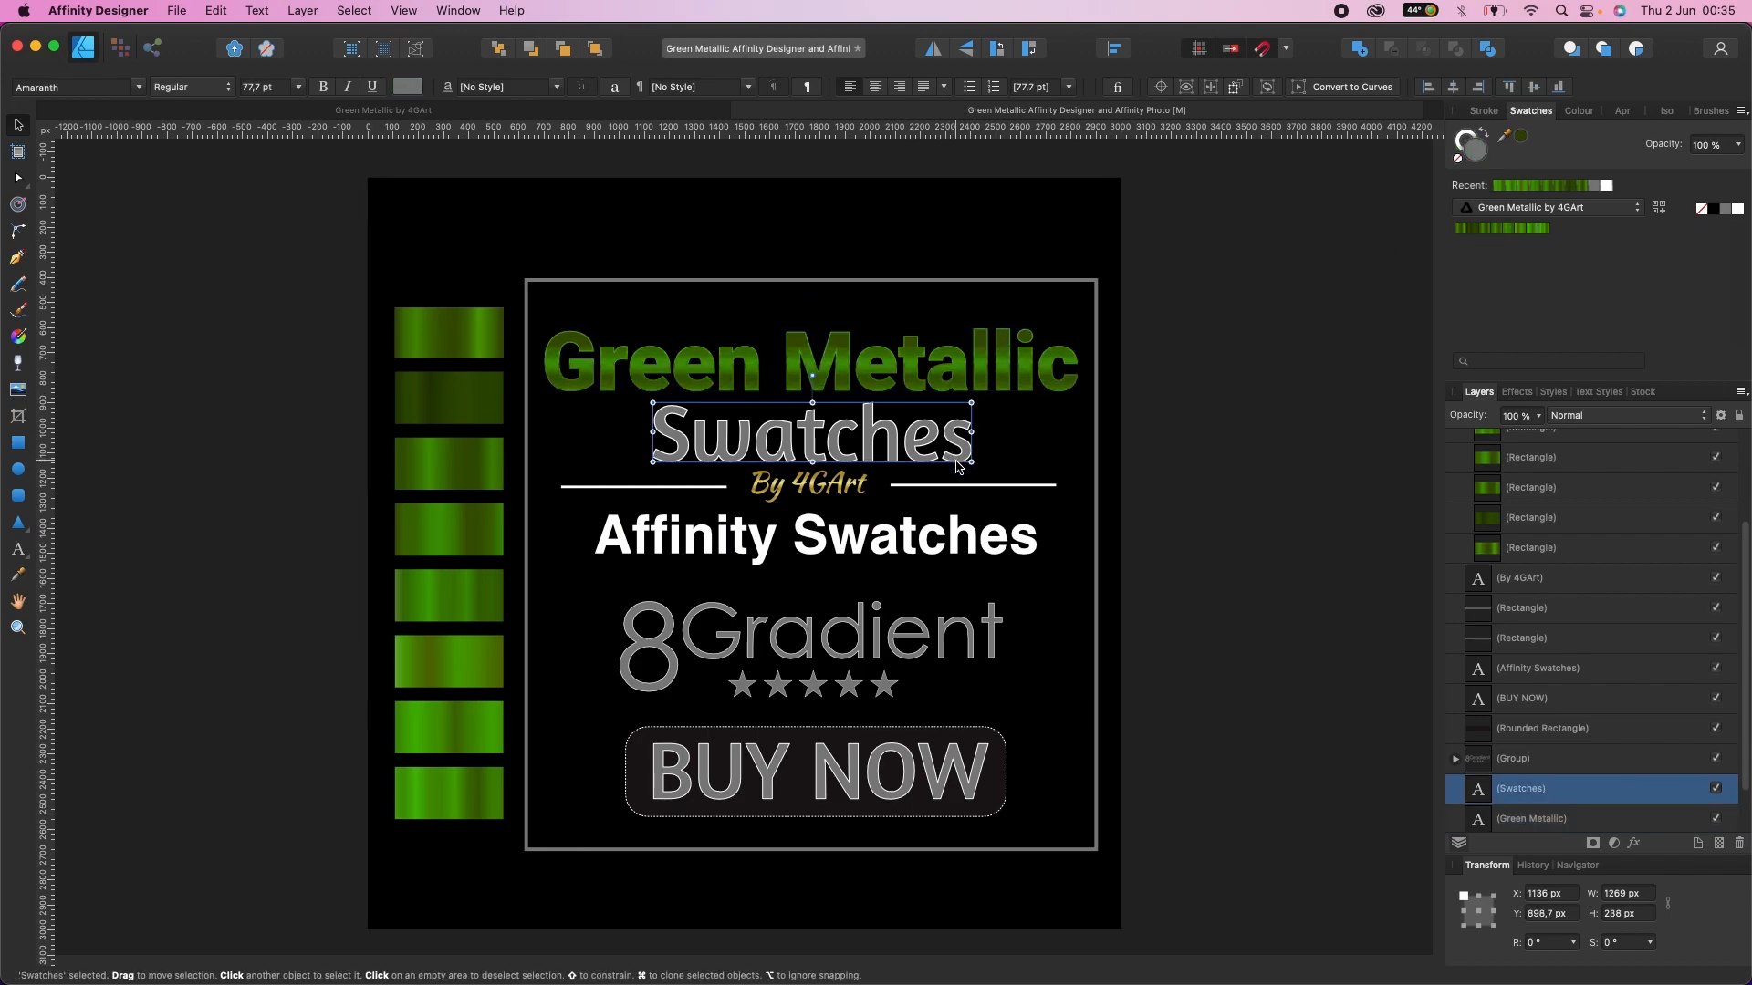
left_click(1471, 229)
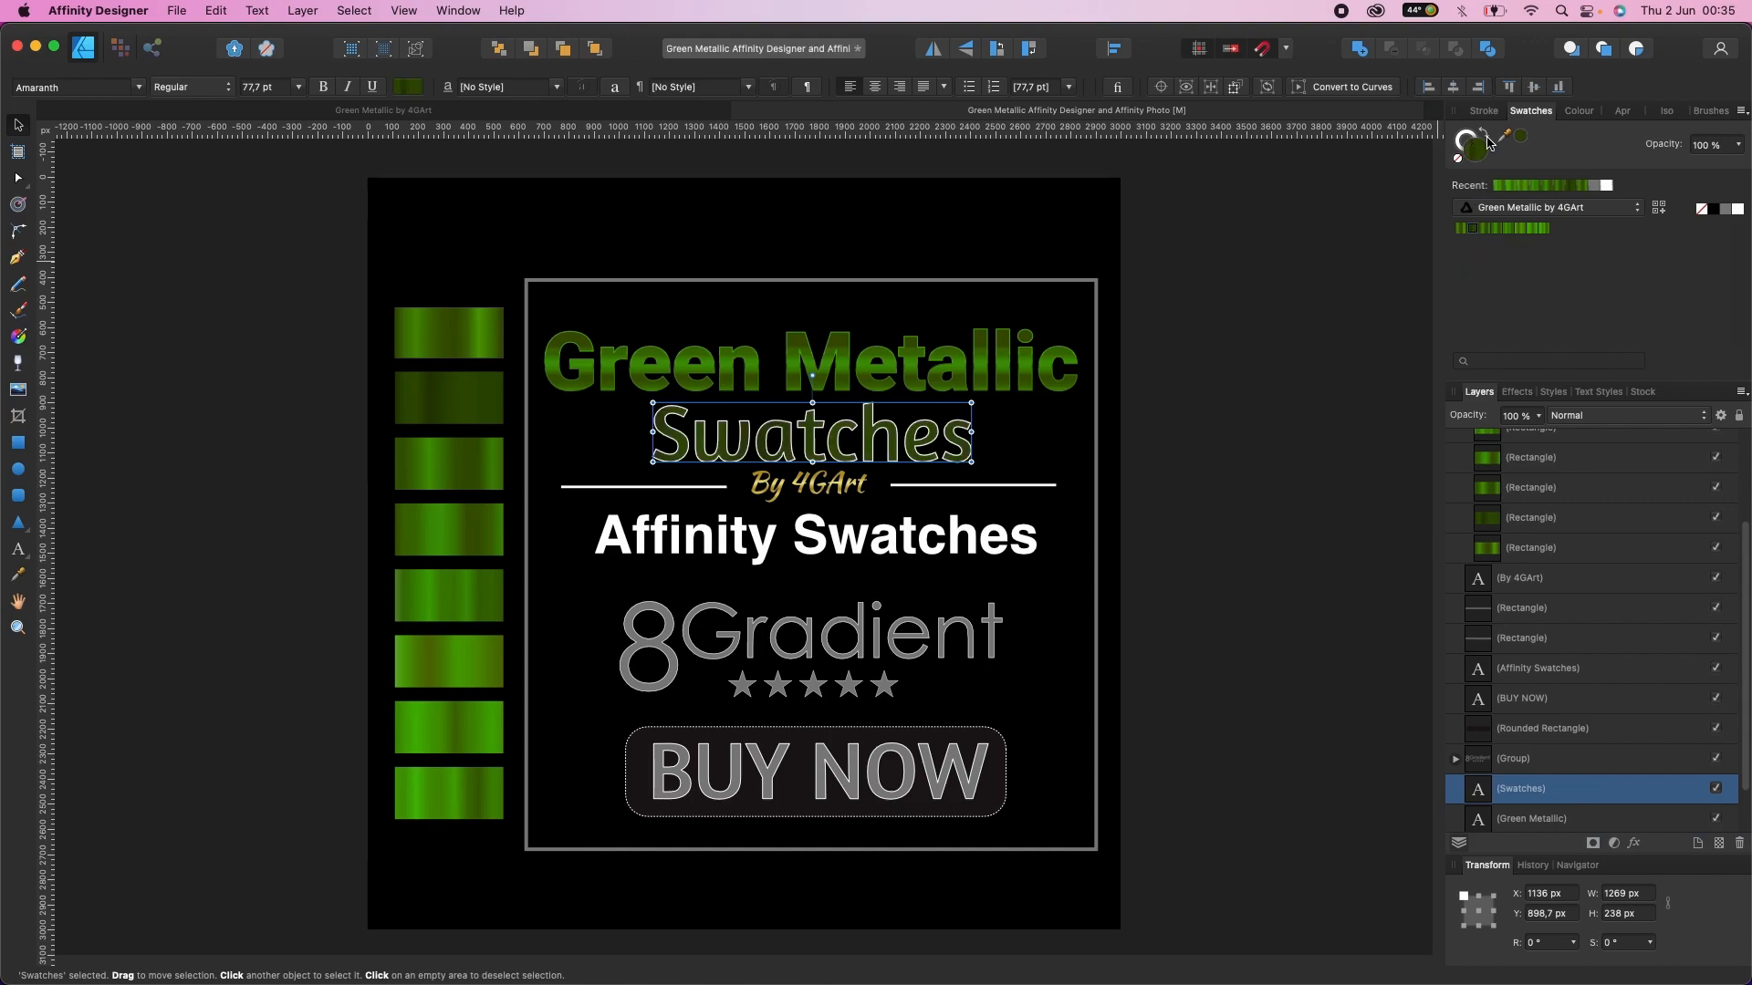
left_click(1538, 229)
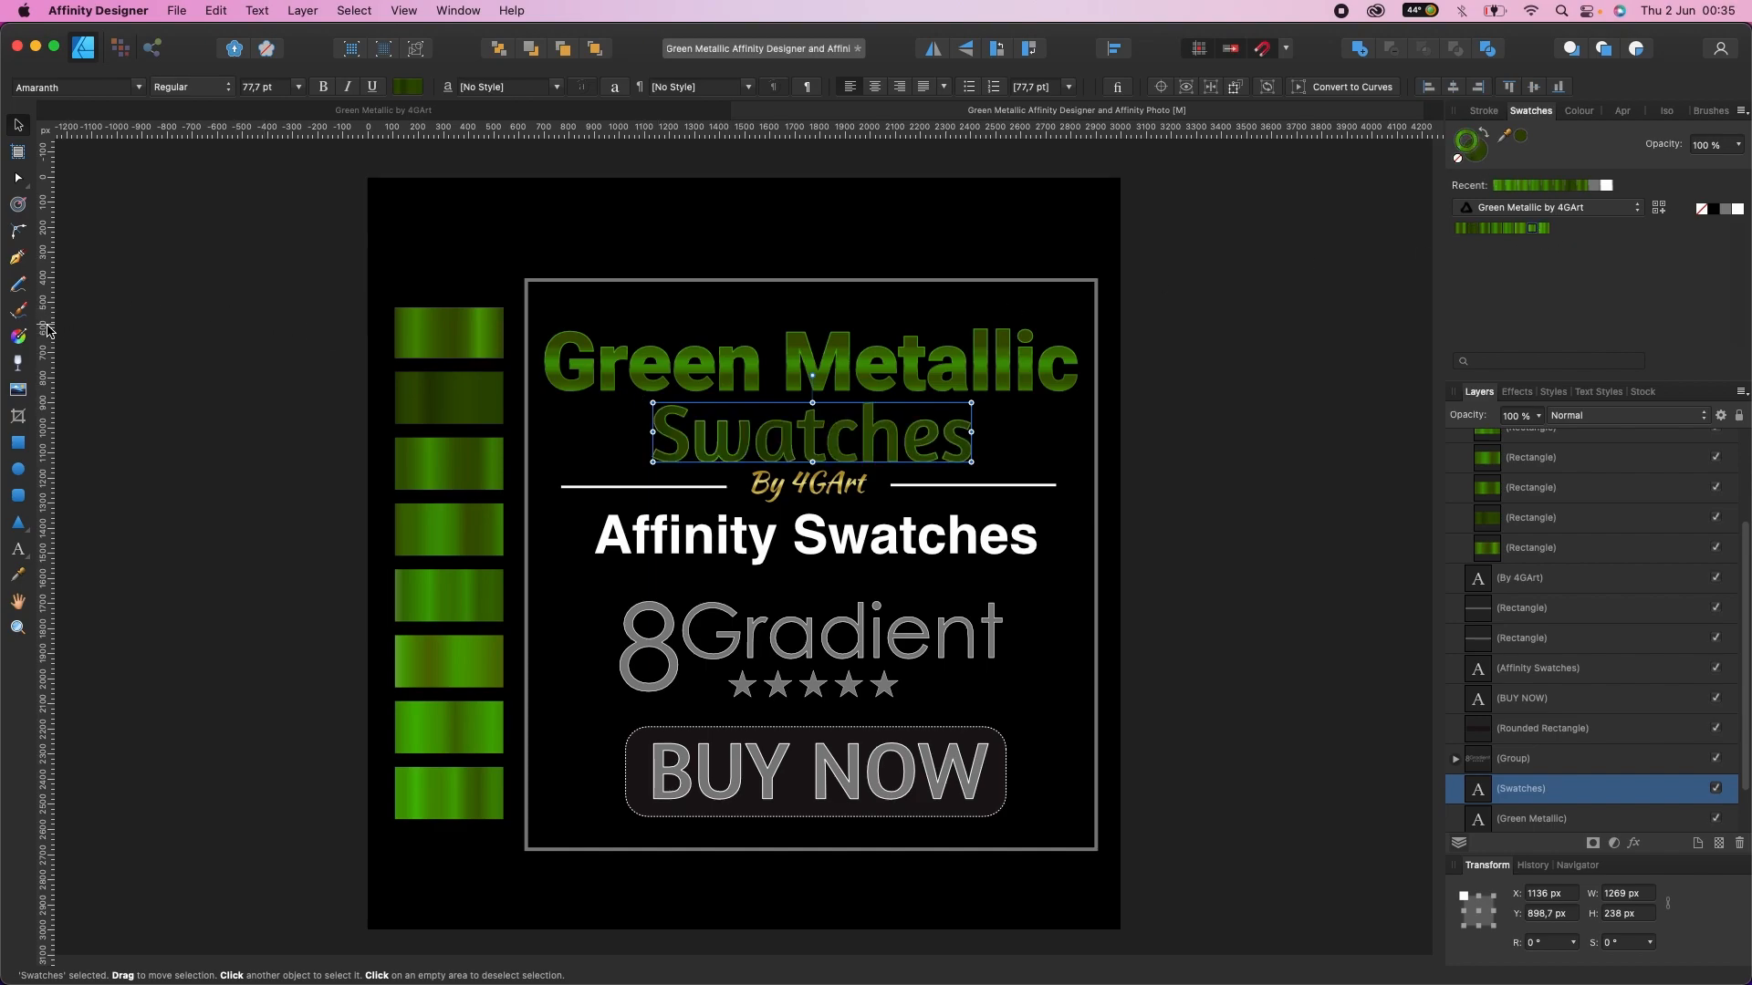
Step: Run the stroke gradient of the "Swatches" text vertically, from near the top to near the bottom of the letters
left_click(17, 336)
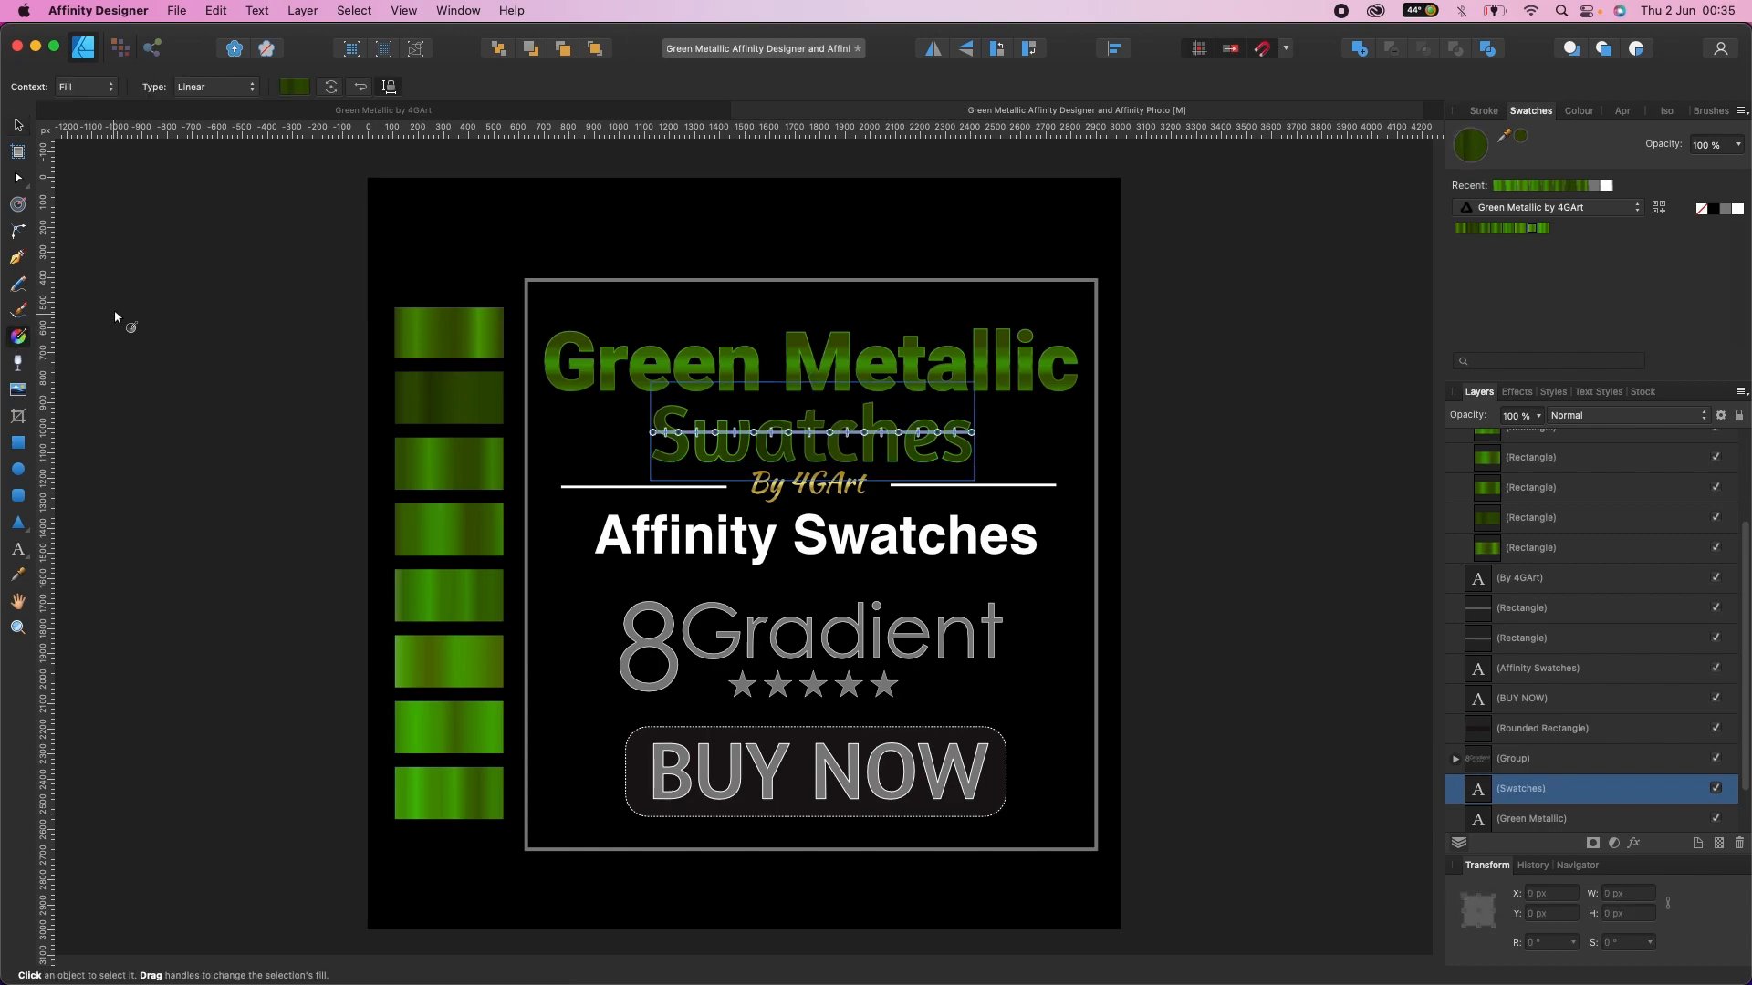
left_click(105, 97)
left_click(78, 107)
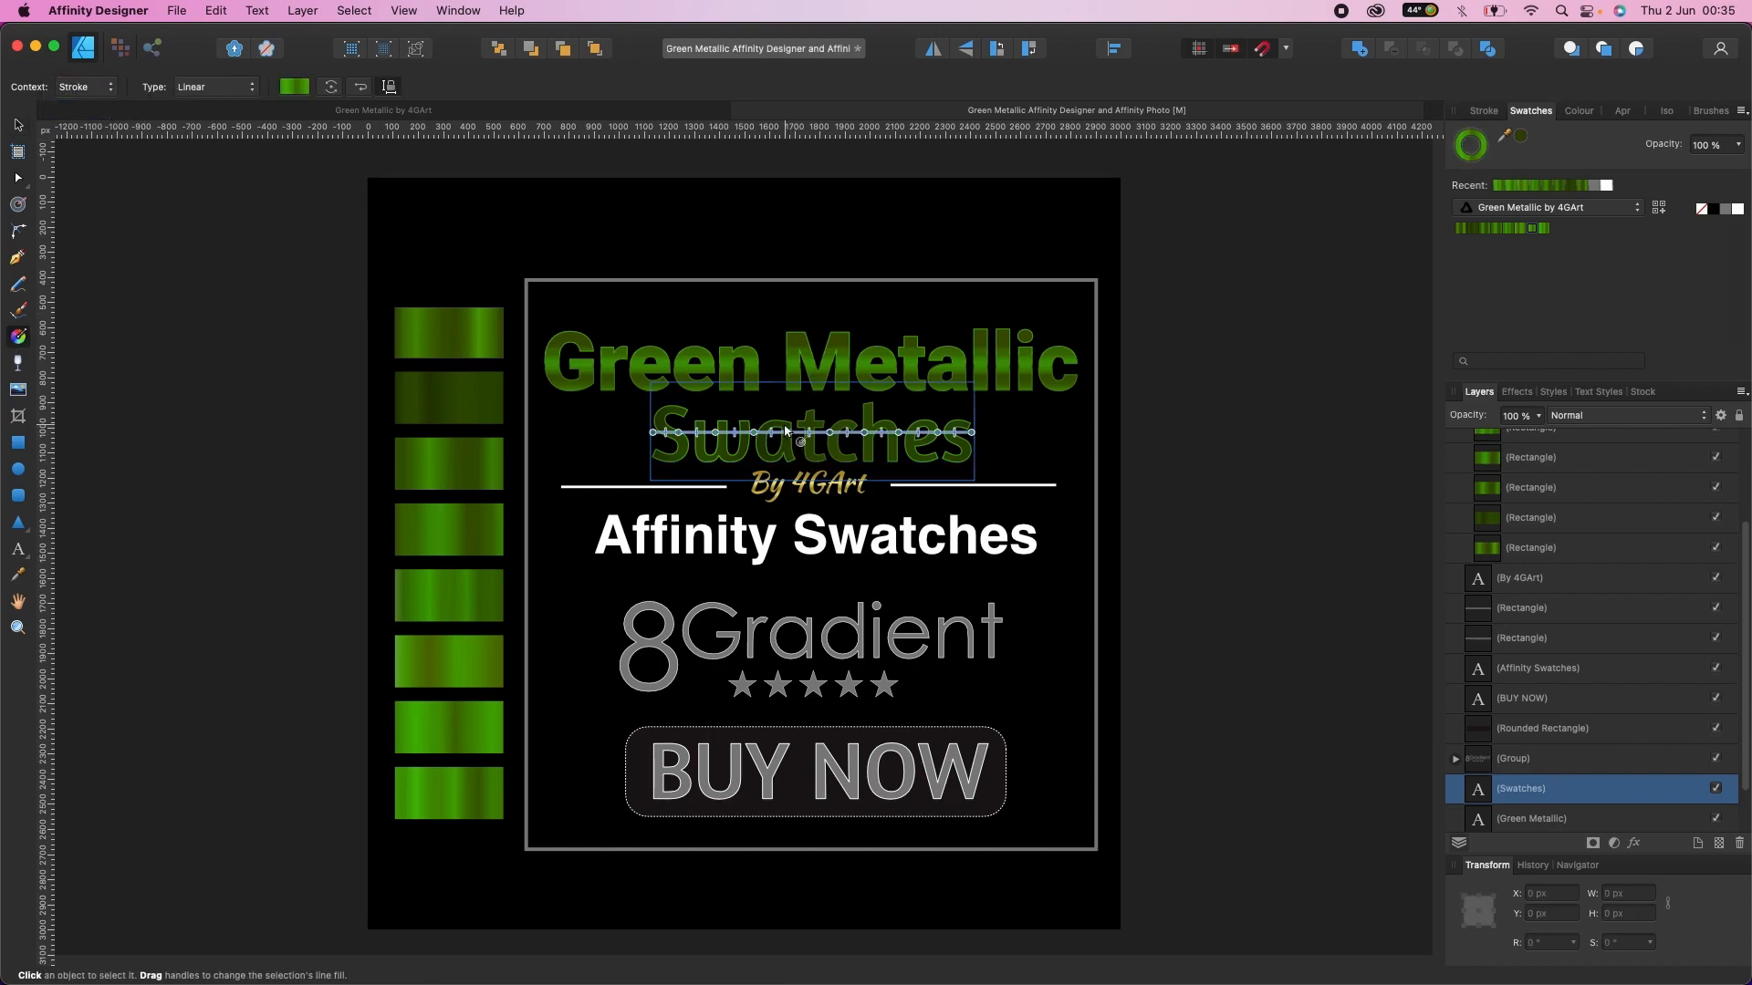
left_click_drag(781, 420, 779, 467)
scroll(922, 484, "up", 6)
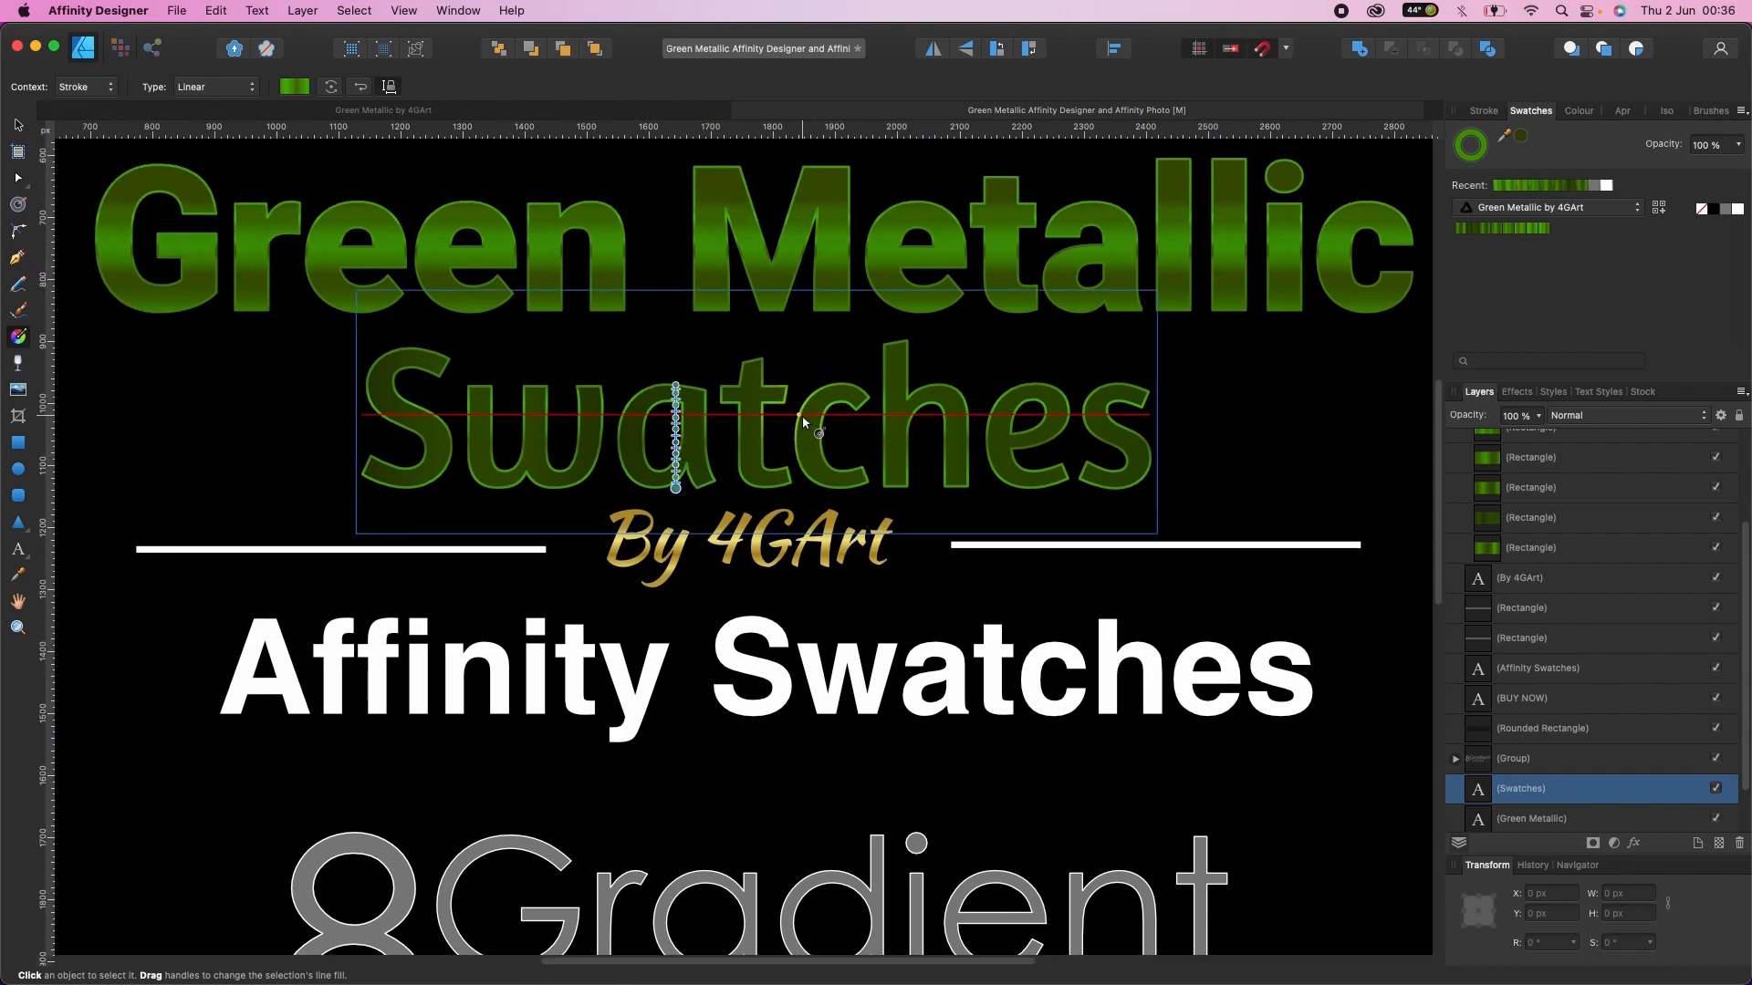
left_click_drag(800, 415, 807, 456)
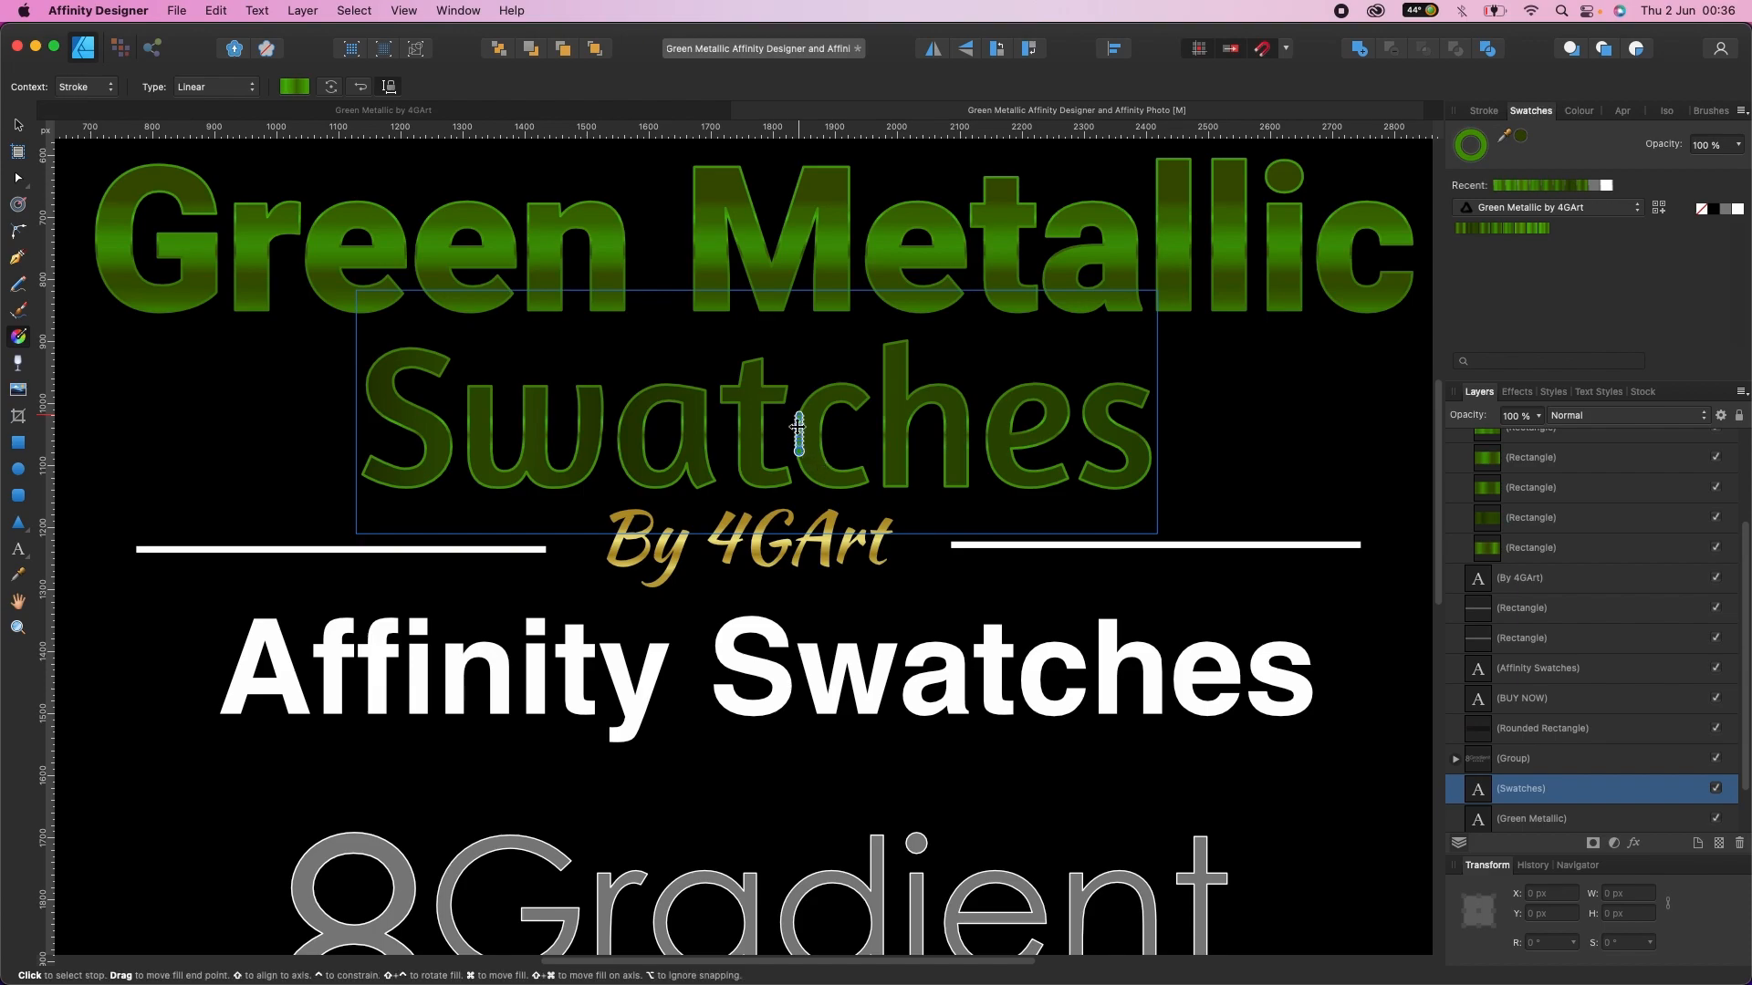
left_click_drag(774, 381, 778, 478)
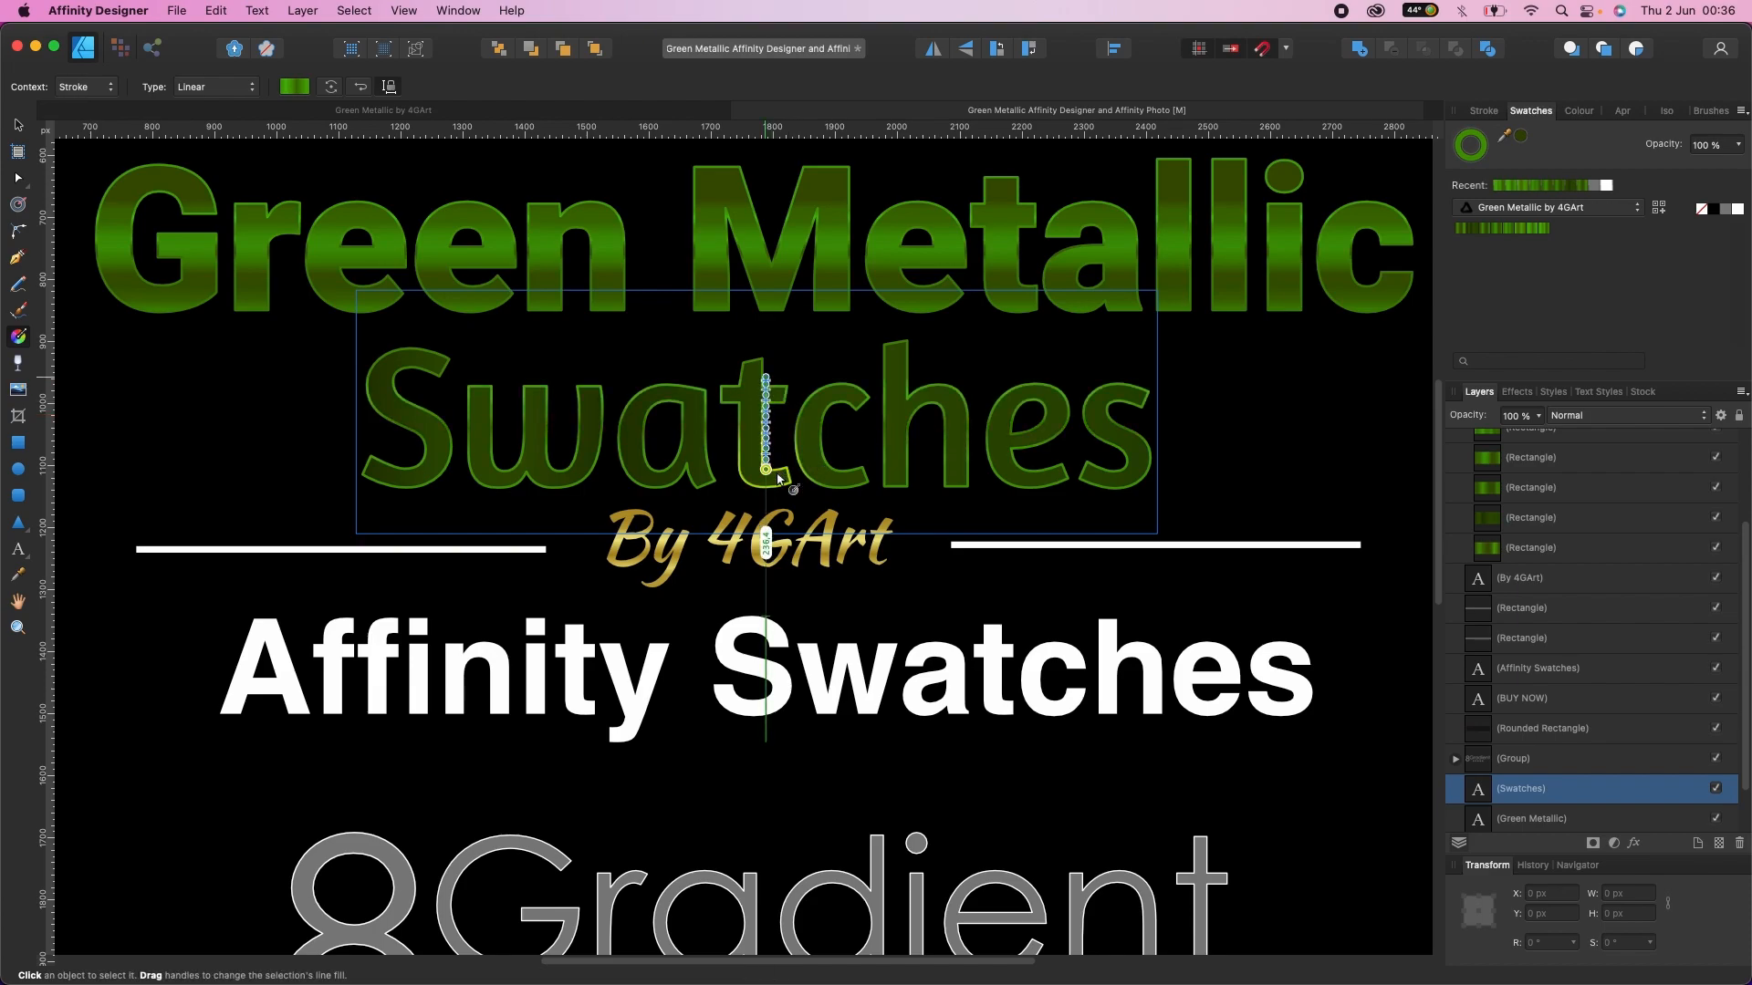
left_click(22, 131)
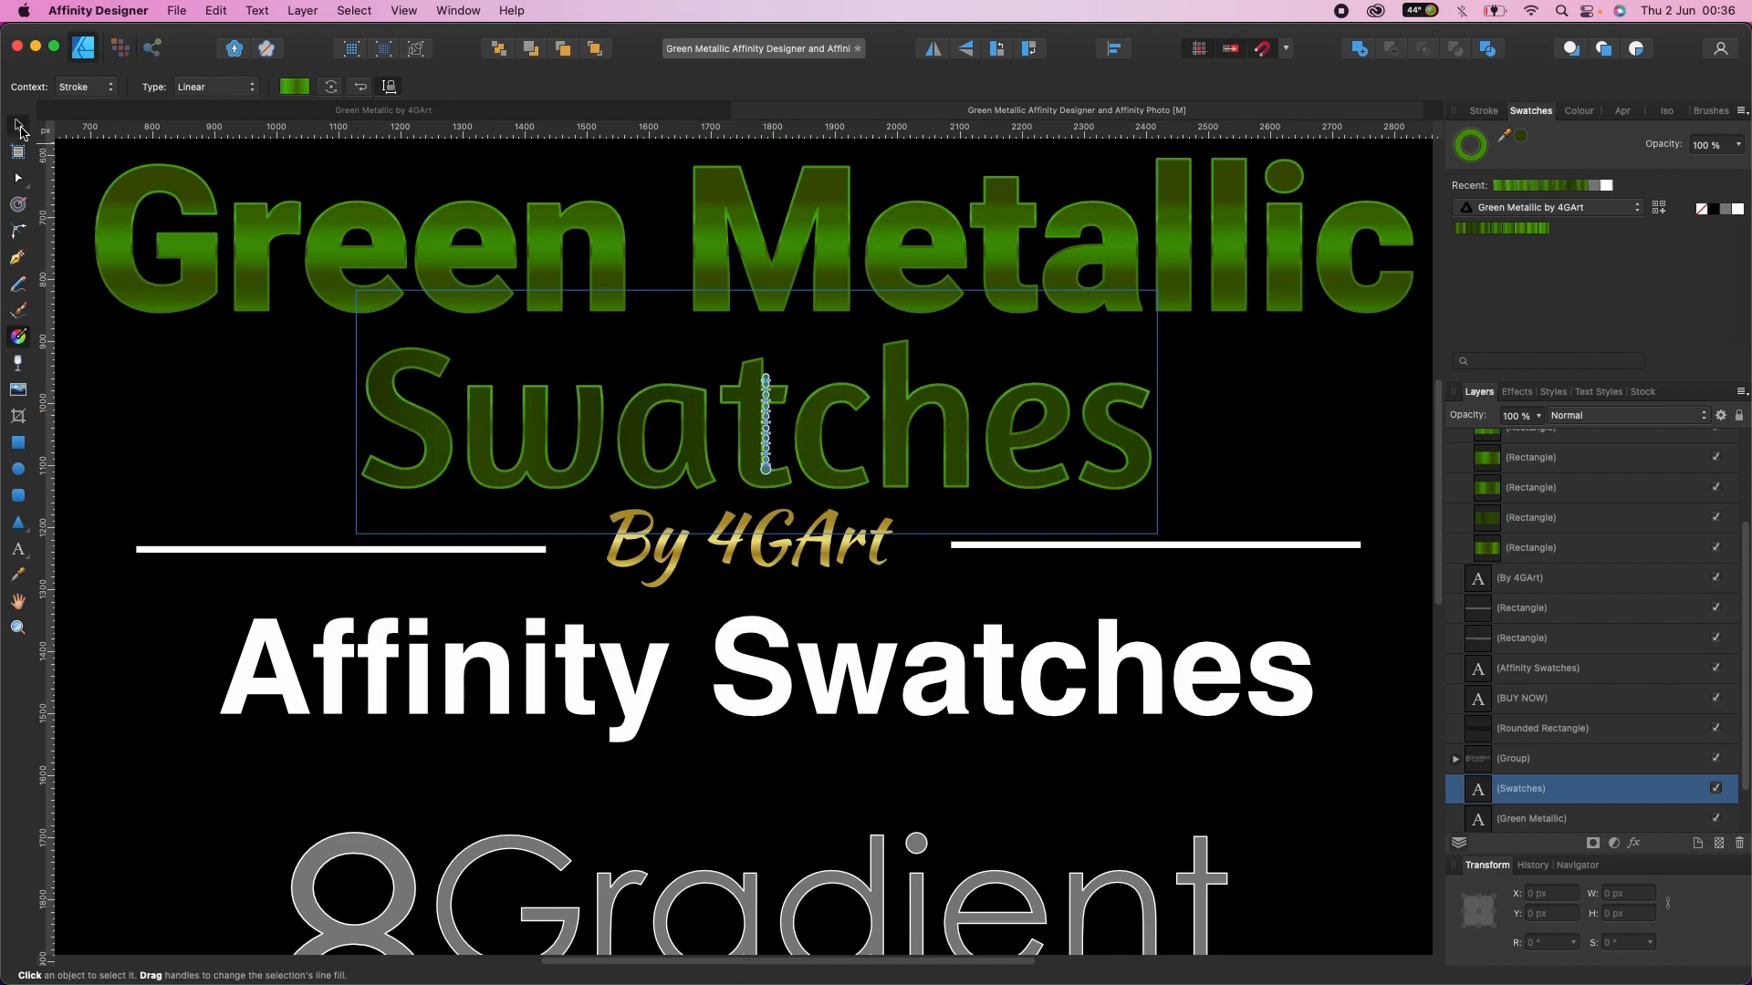
scroll(840, 469, "down", 5)
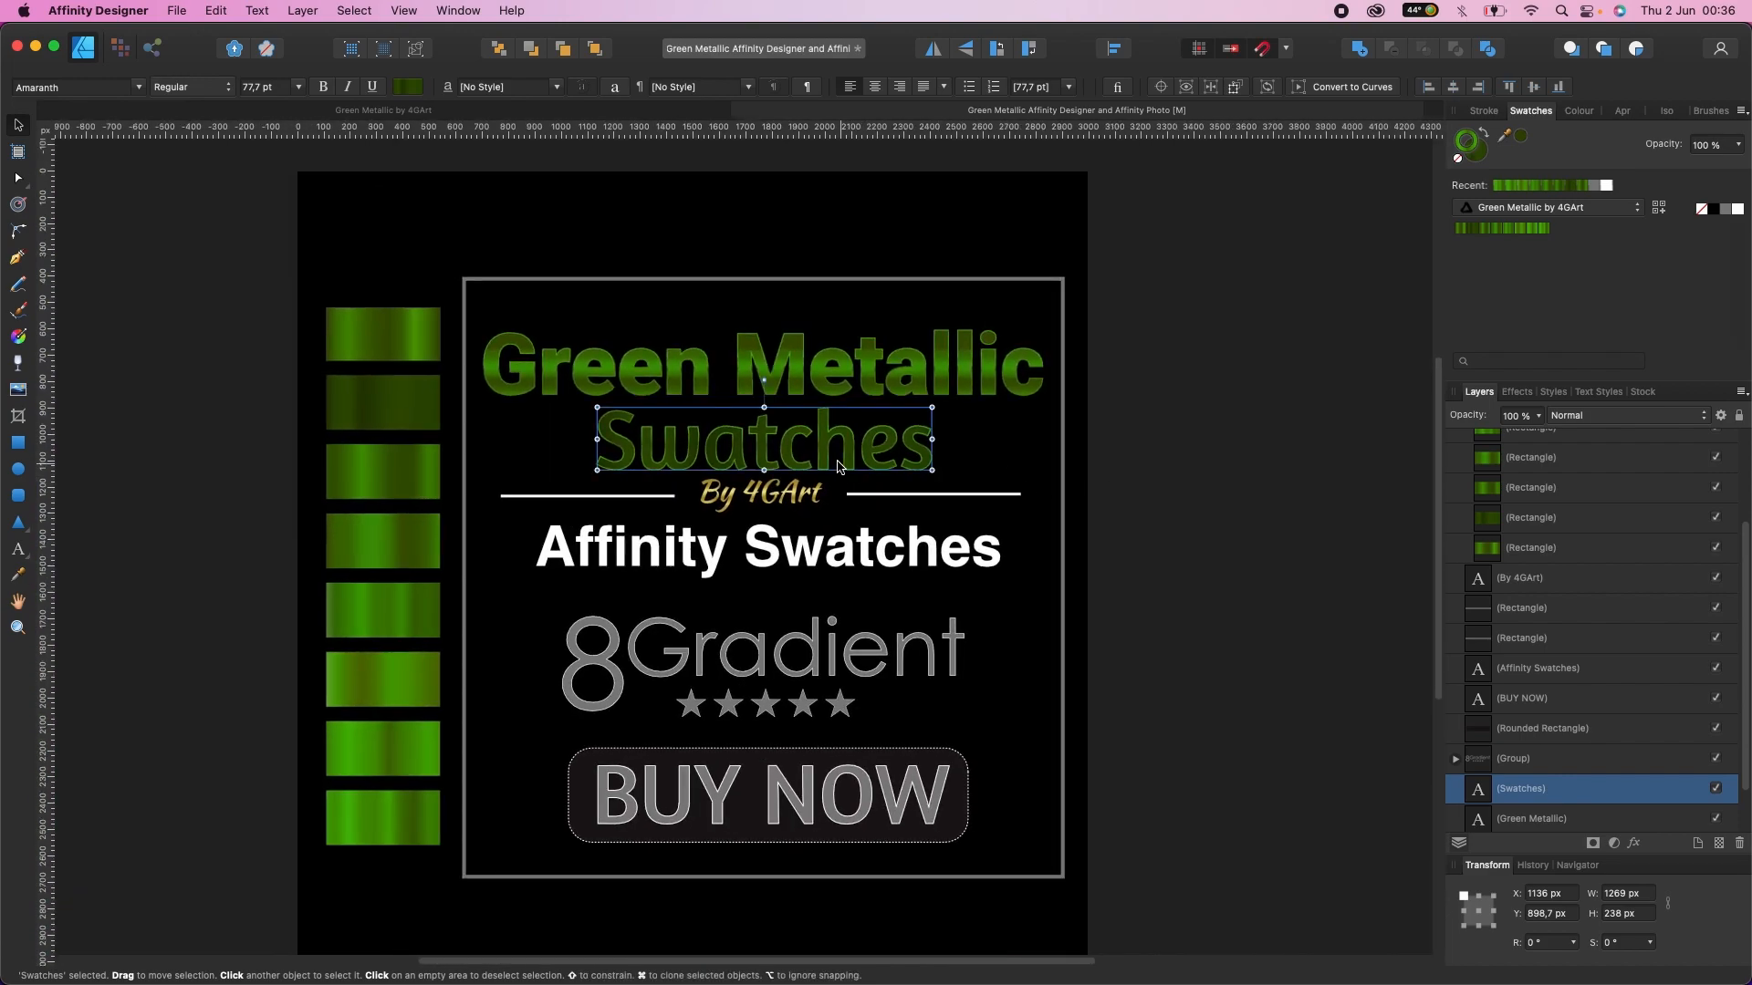
Step: Run the fill gradient of the "Swatches" text vertically, from near the top to the bottom of the letters
left_click(1476, 156)
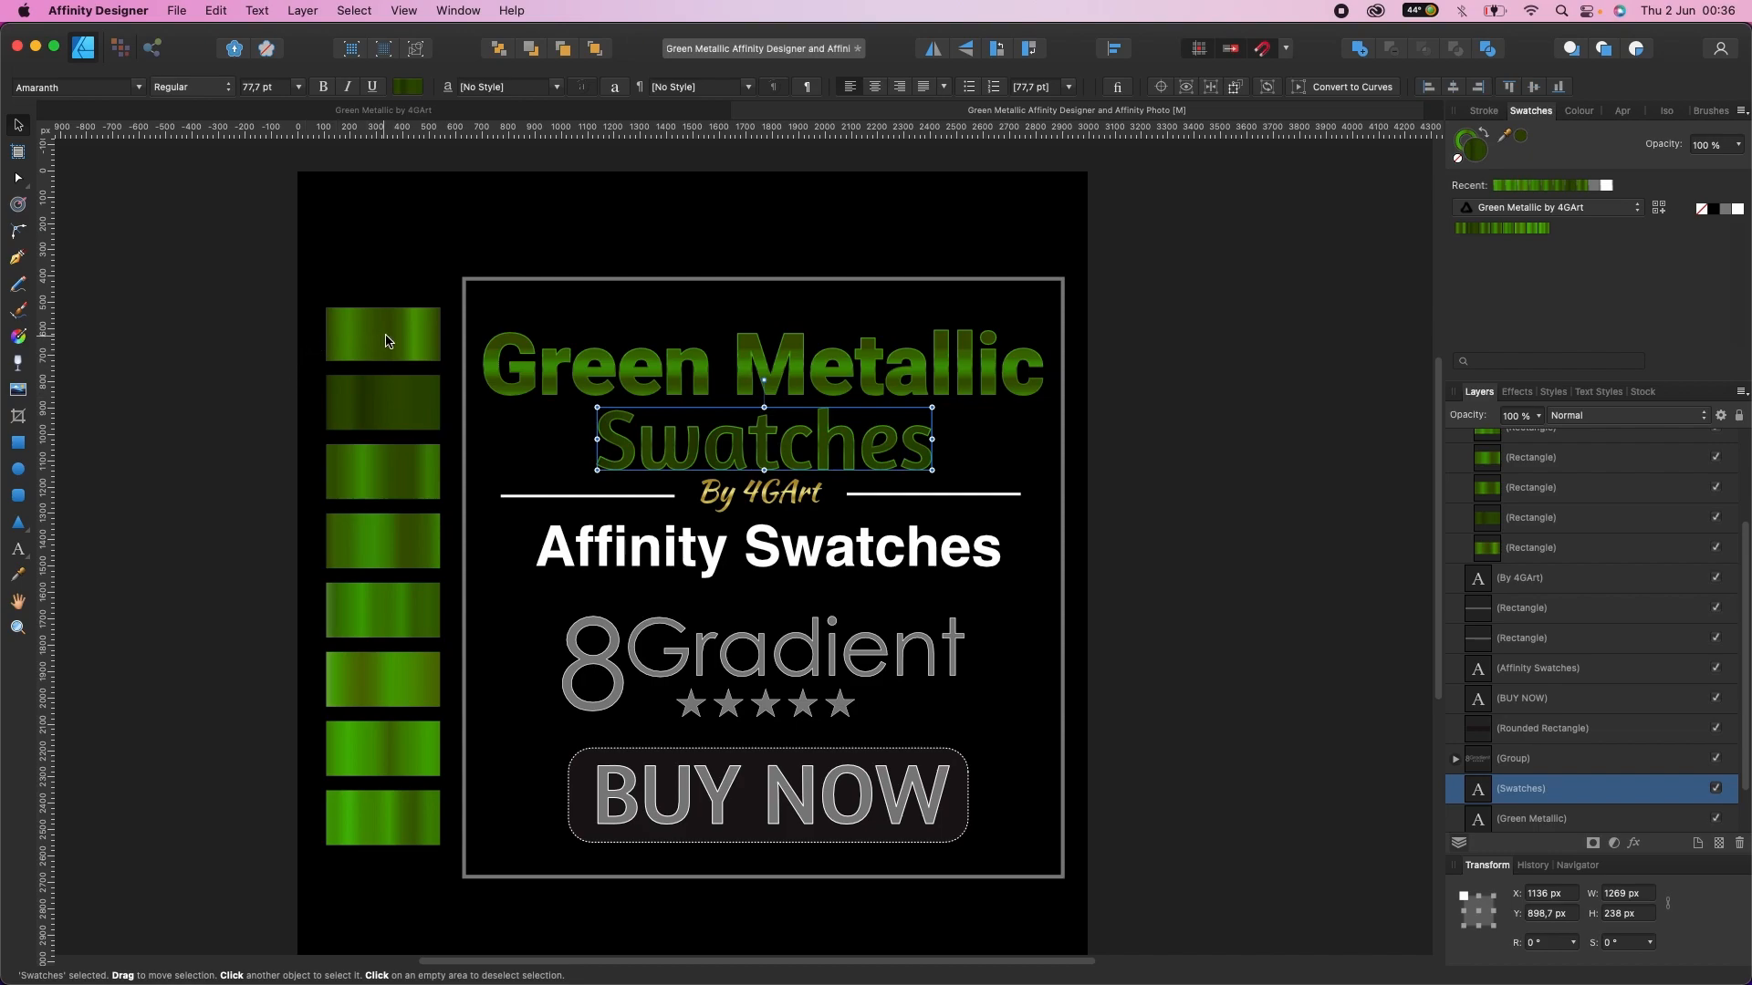
left_click(22, 337)
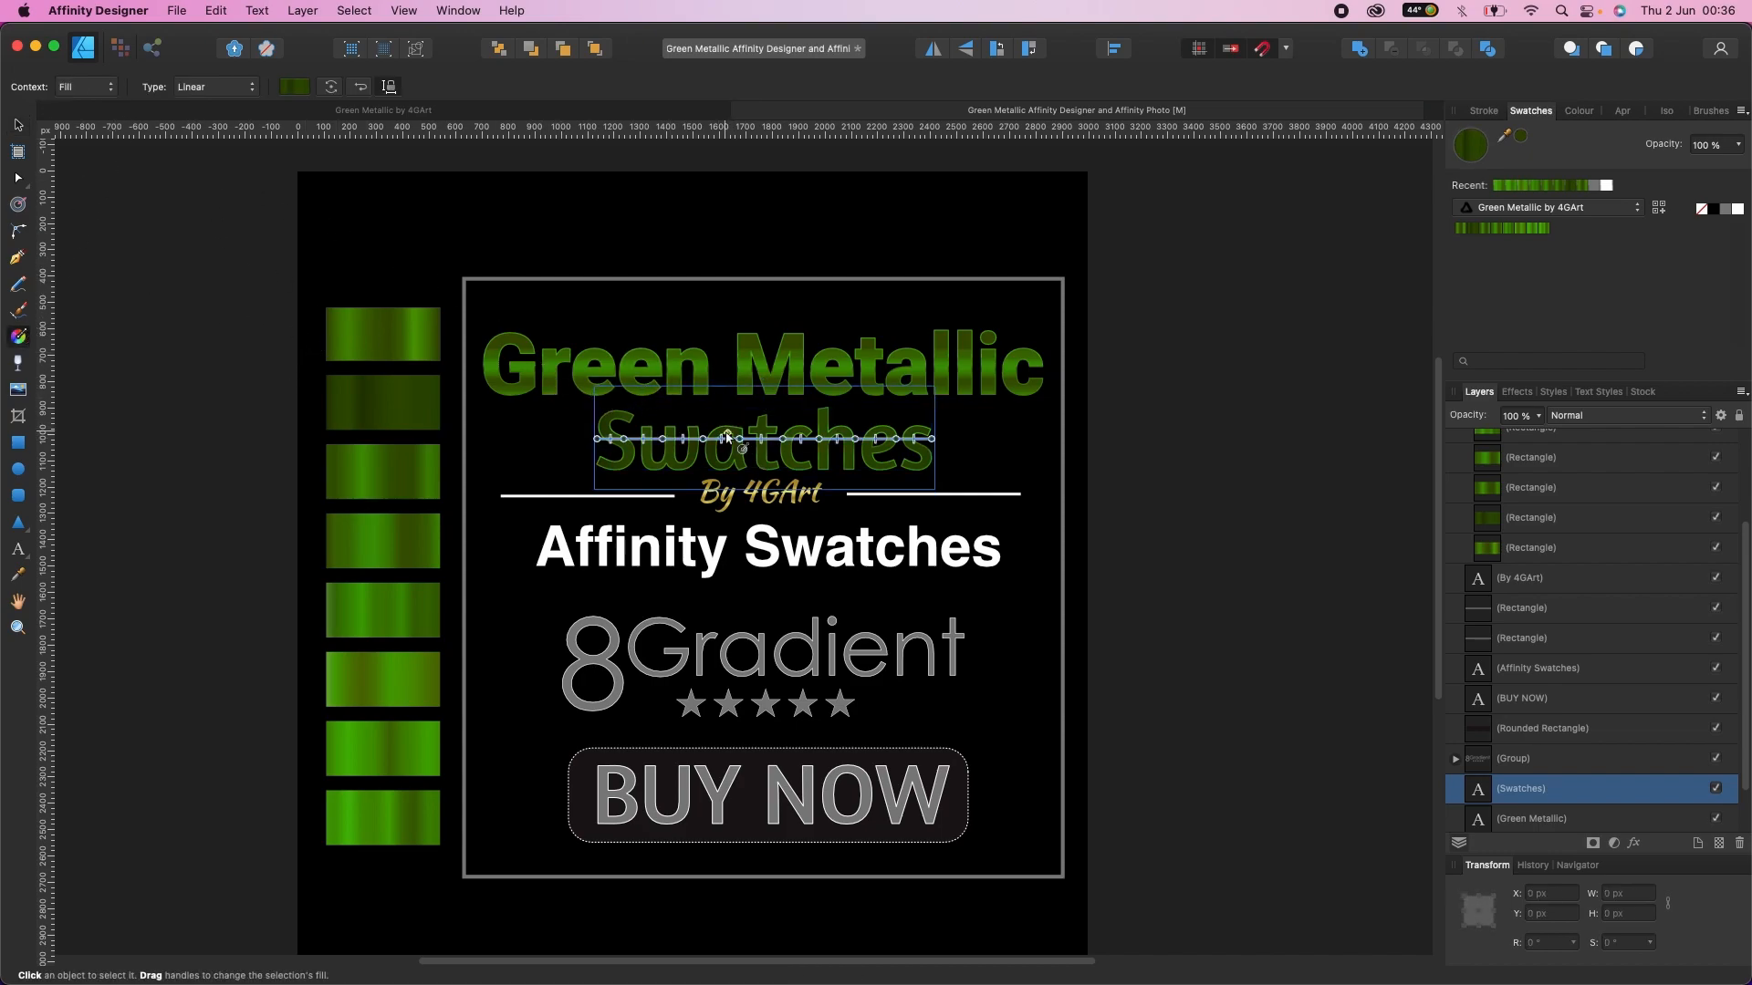
left_click_drag(727, 425, 727, 476)
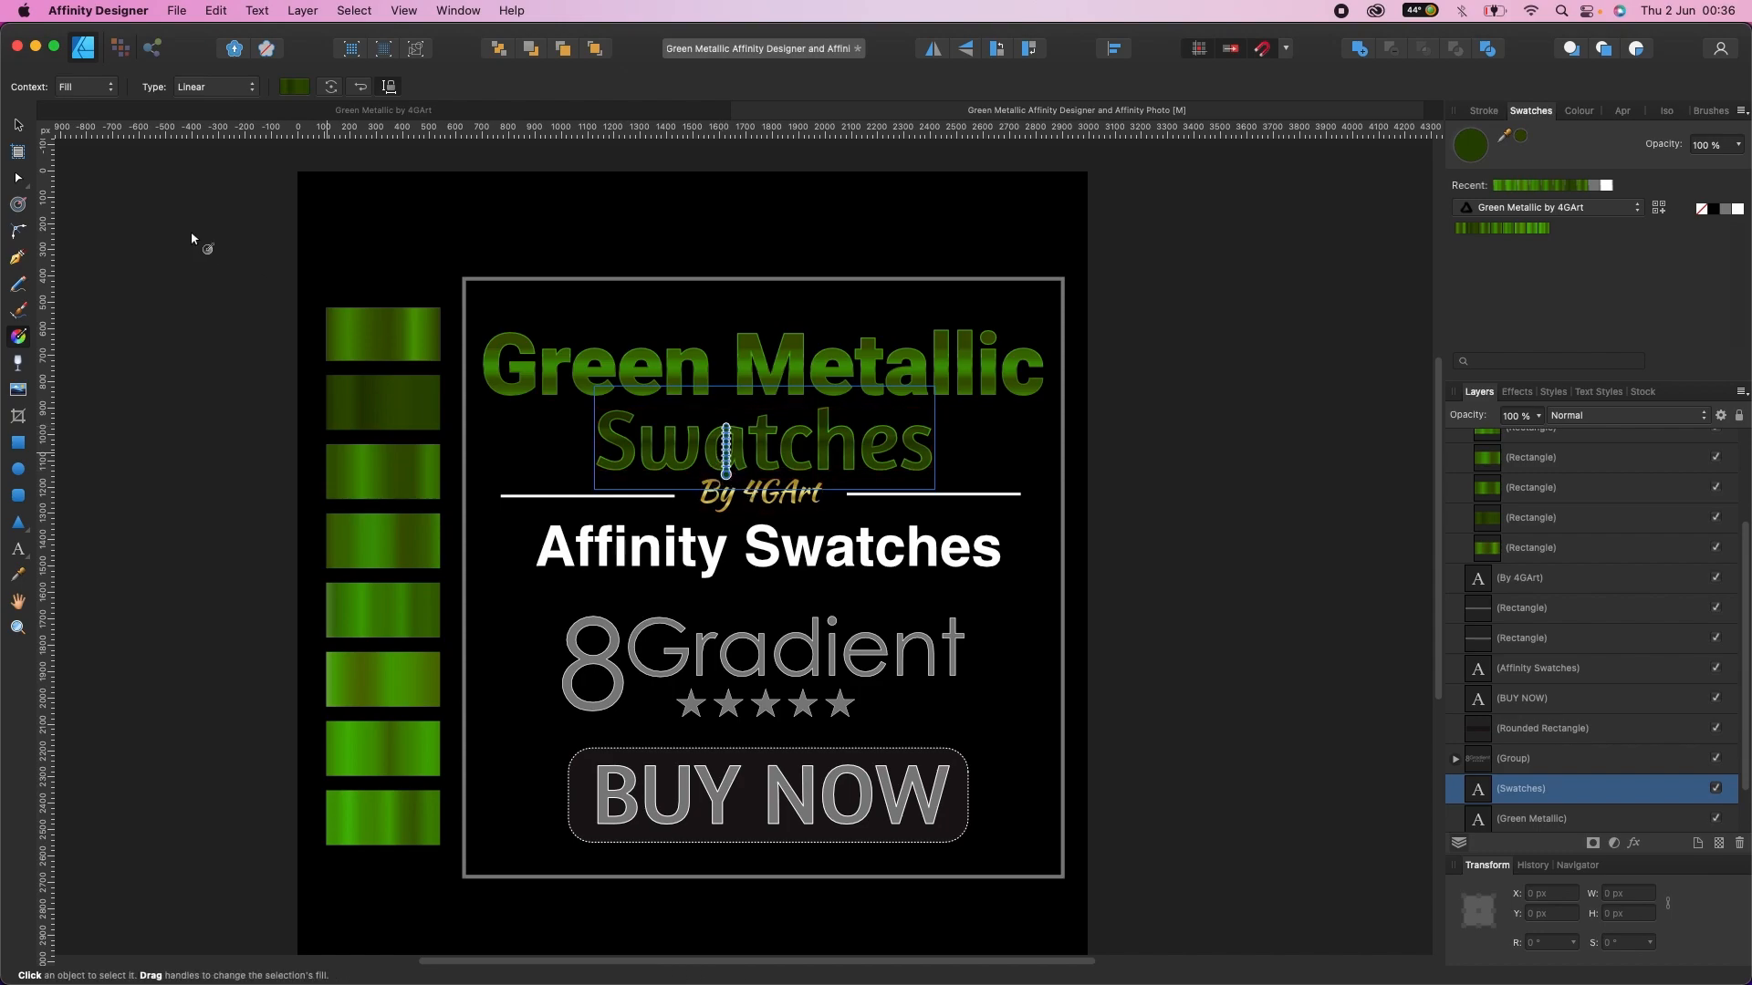
left_click(18, 125)
left_click(313, 451)
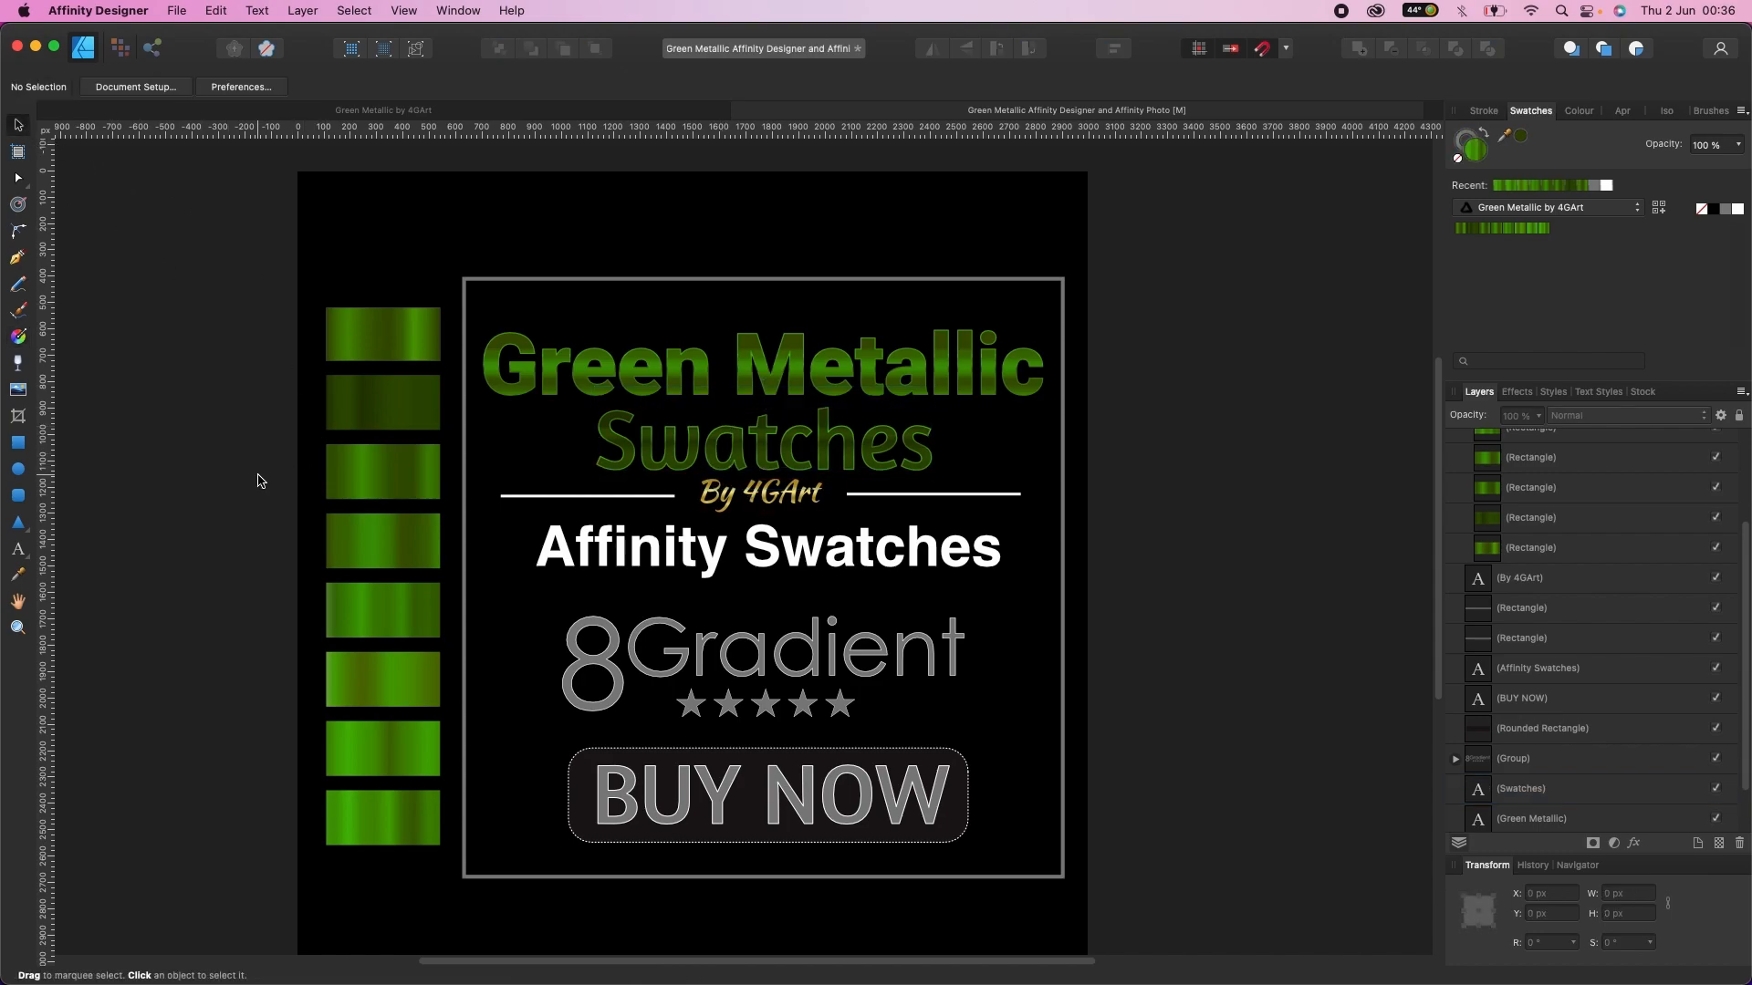
Step: Fill the "8 Gradient" group with the sixth green gradient swatch after trying the eighth, running it vertically down the letters
scroll(258, 477, "up", 10)
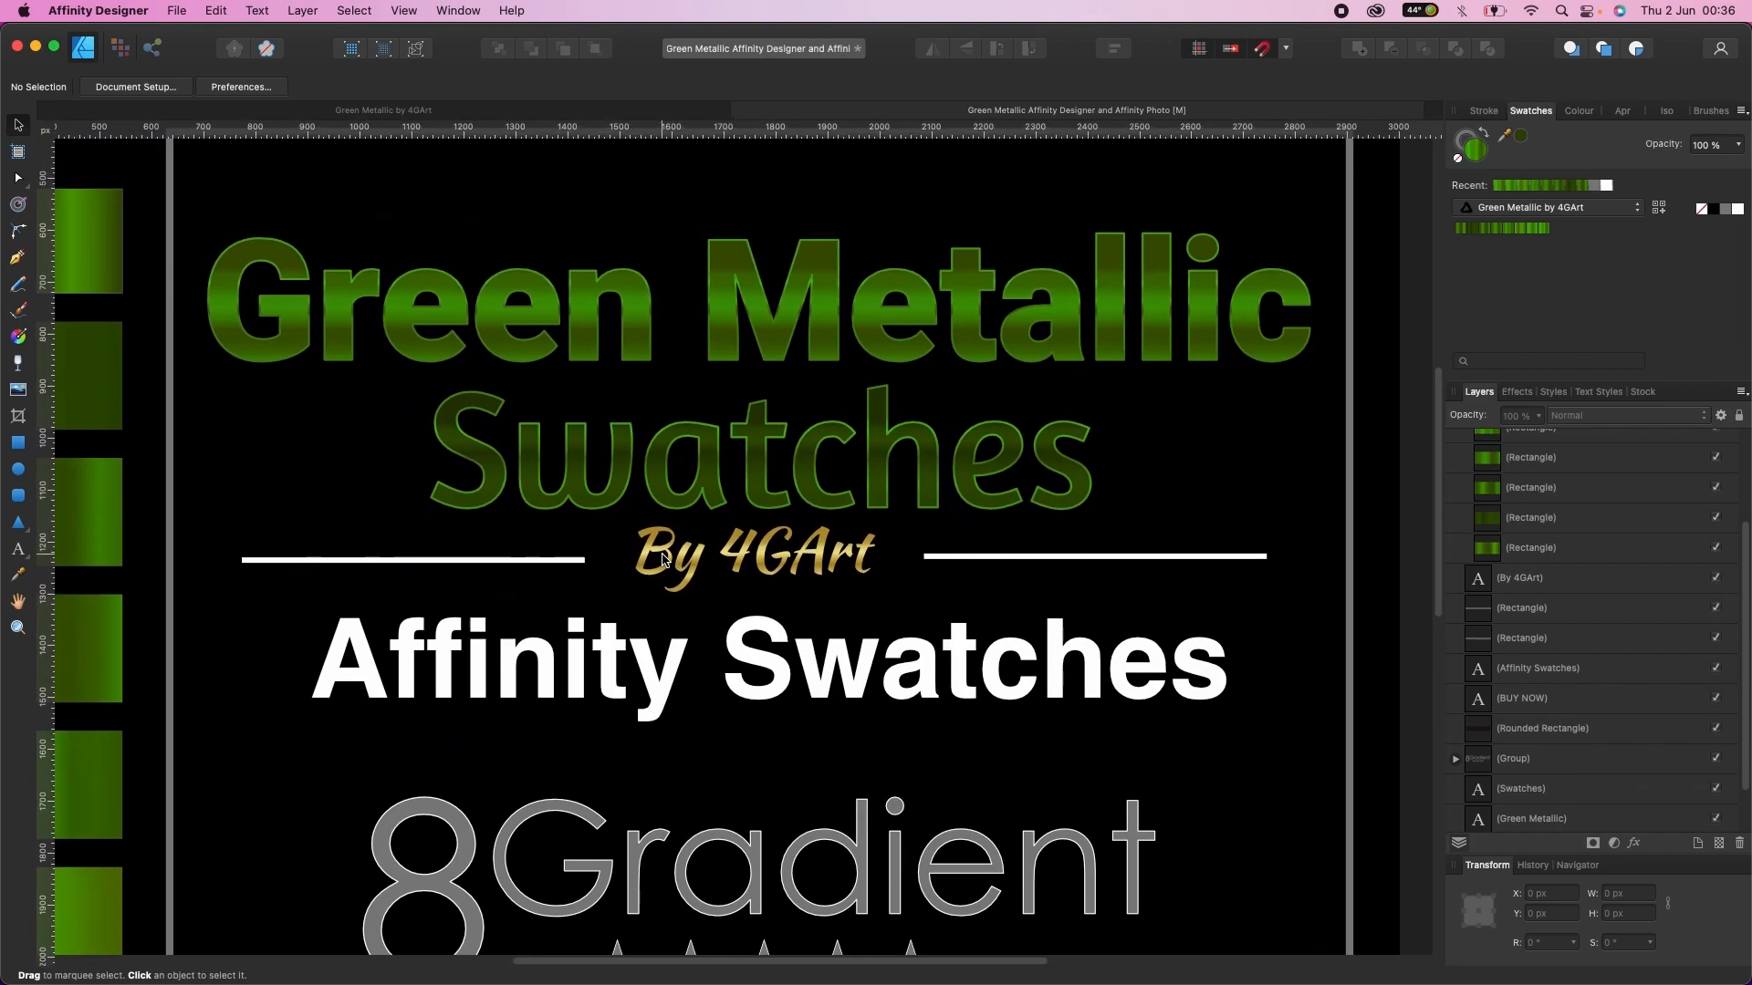
scroll(664, 561, "down", 3)
scroll(618, 670, "down", 3)
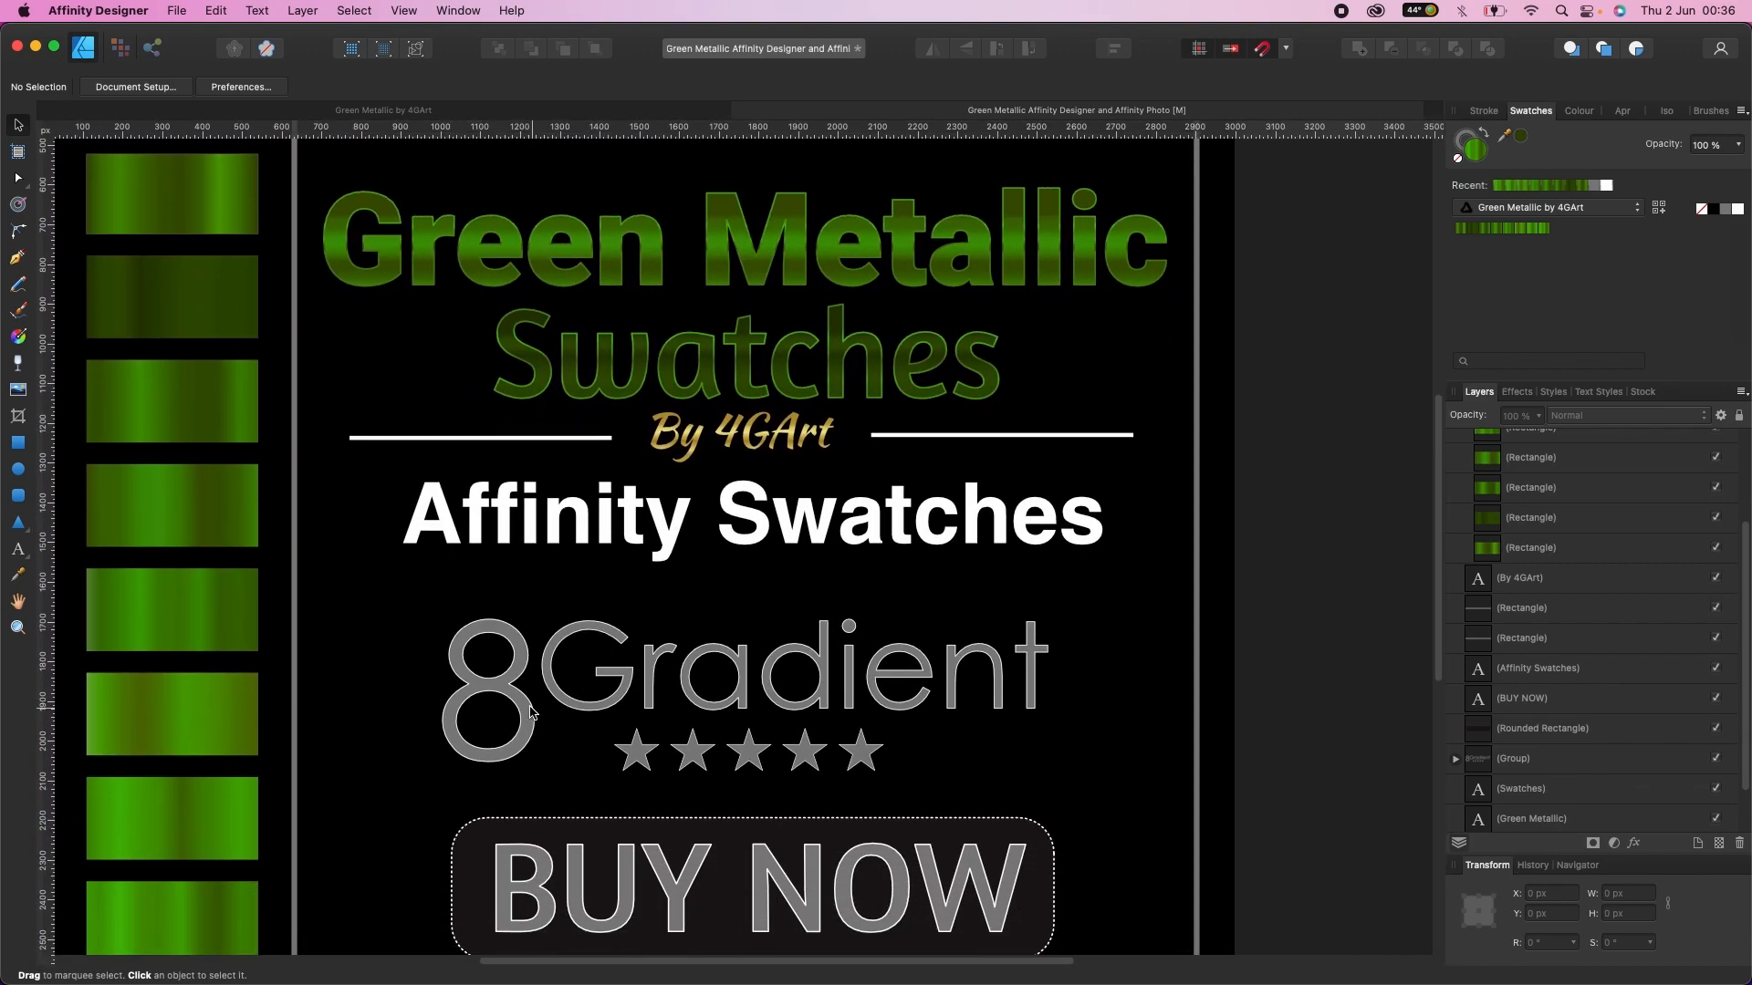
left_click(533, 713)
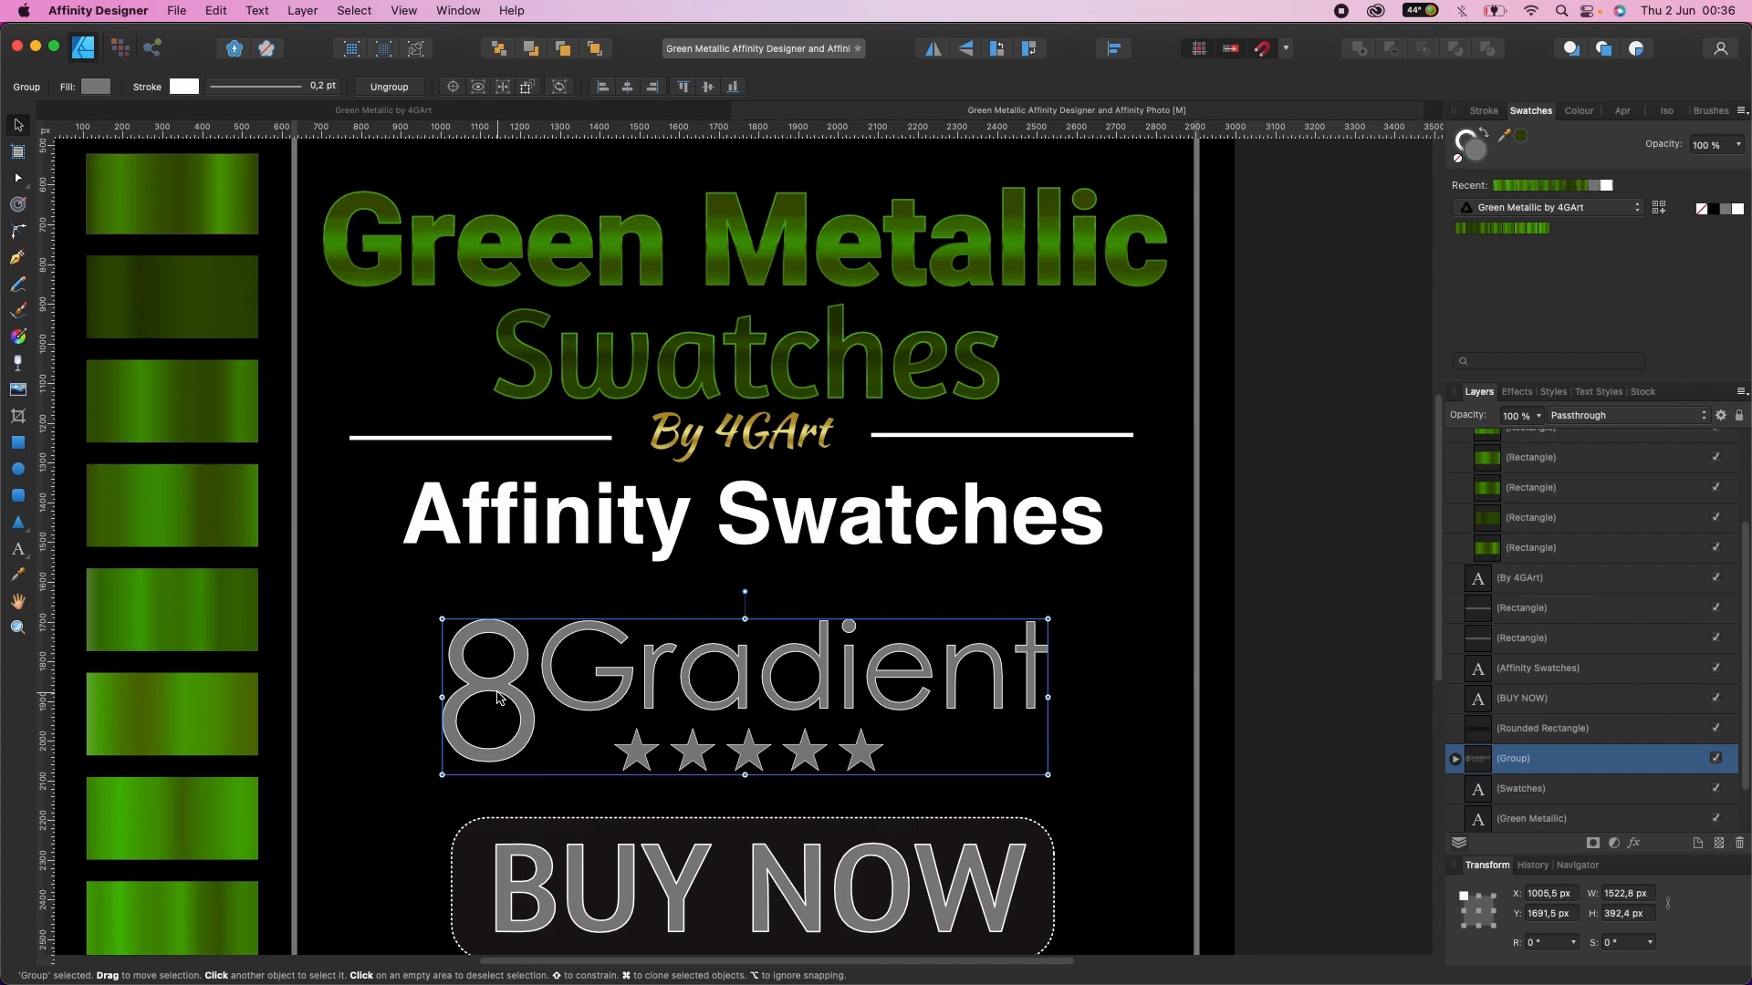
left_click(1544, 229)
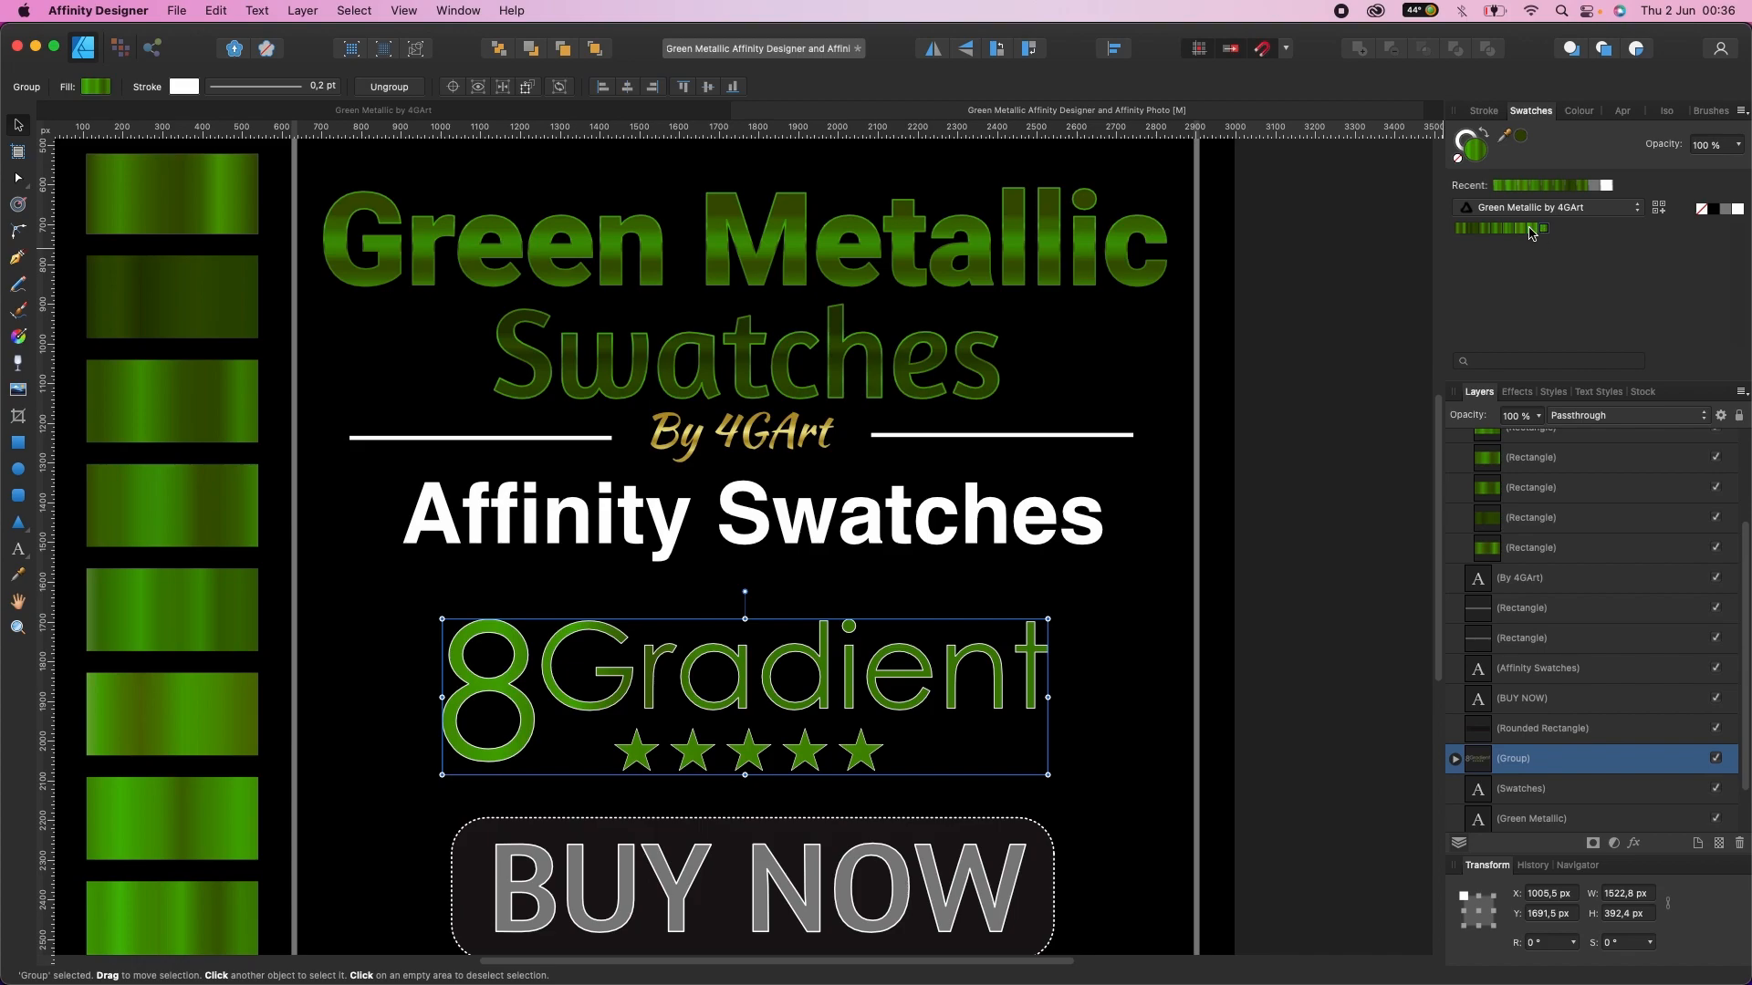
left_click(1521, 228)
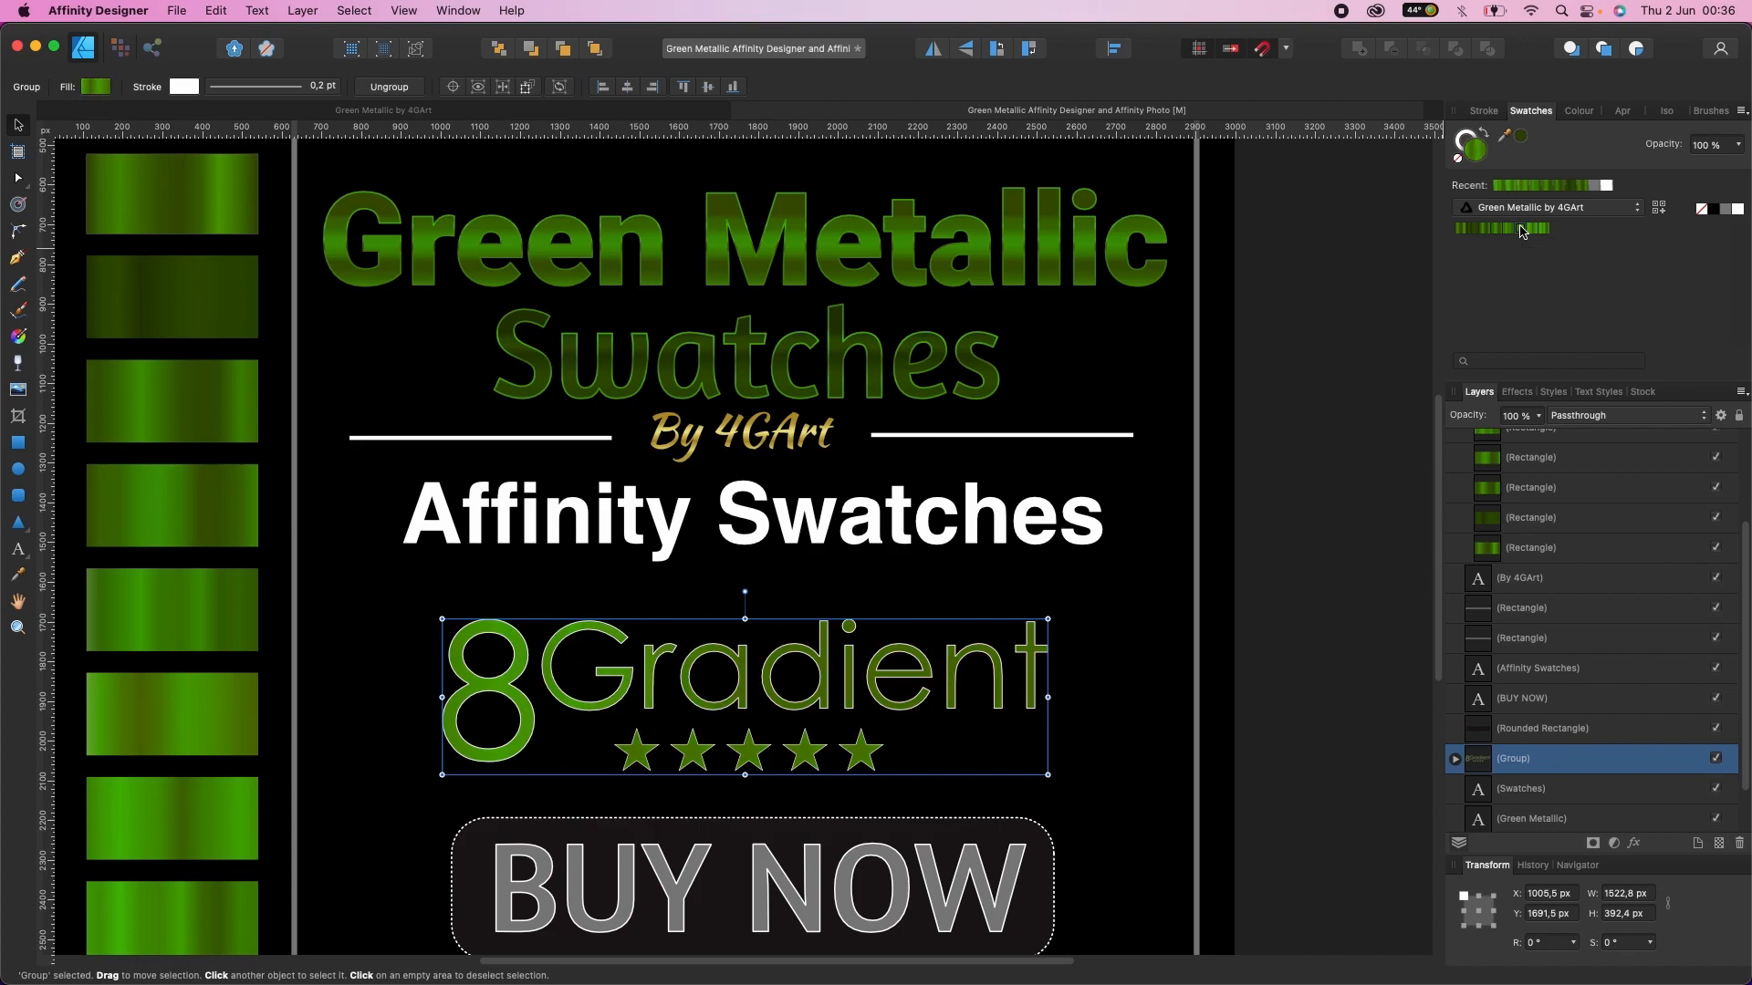
left_click(19, 340)
left_click_drag(582, 624, 584, 719)
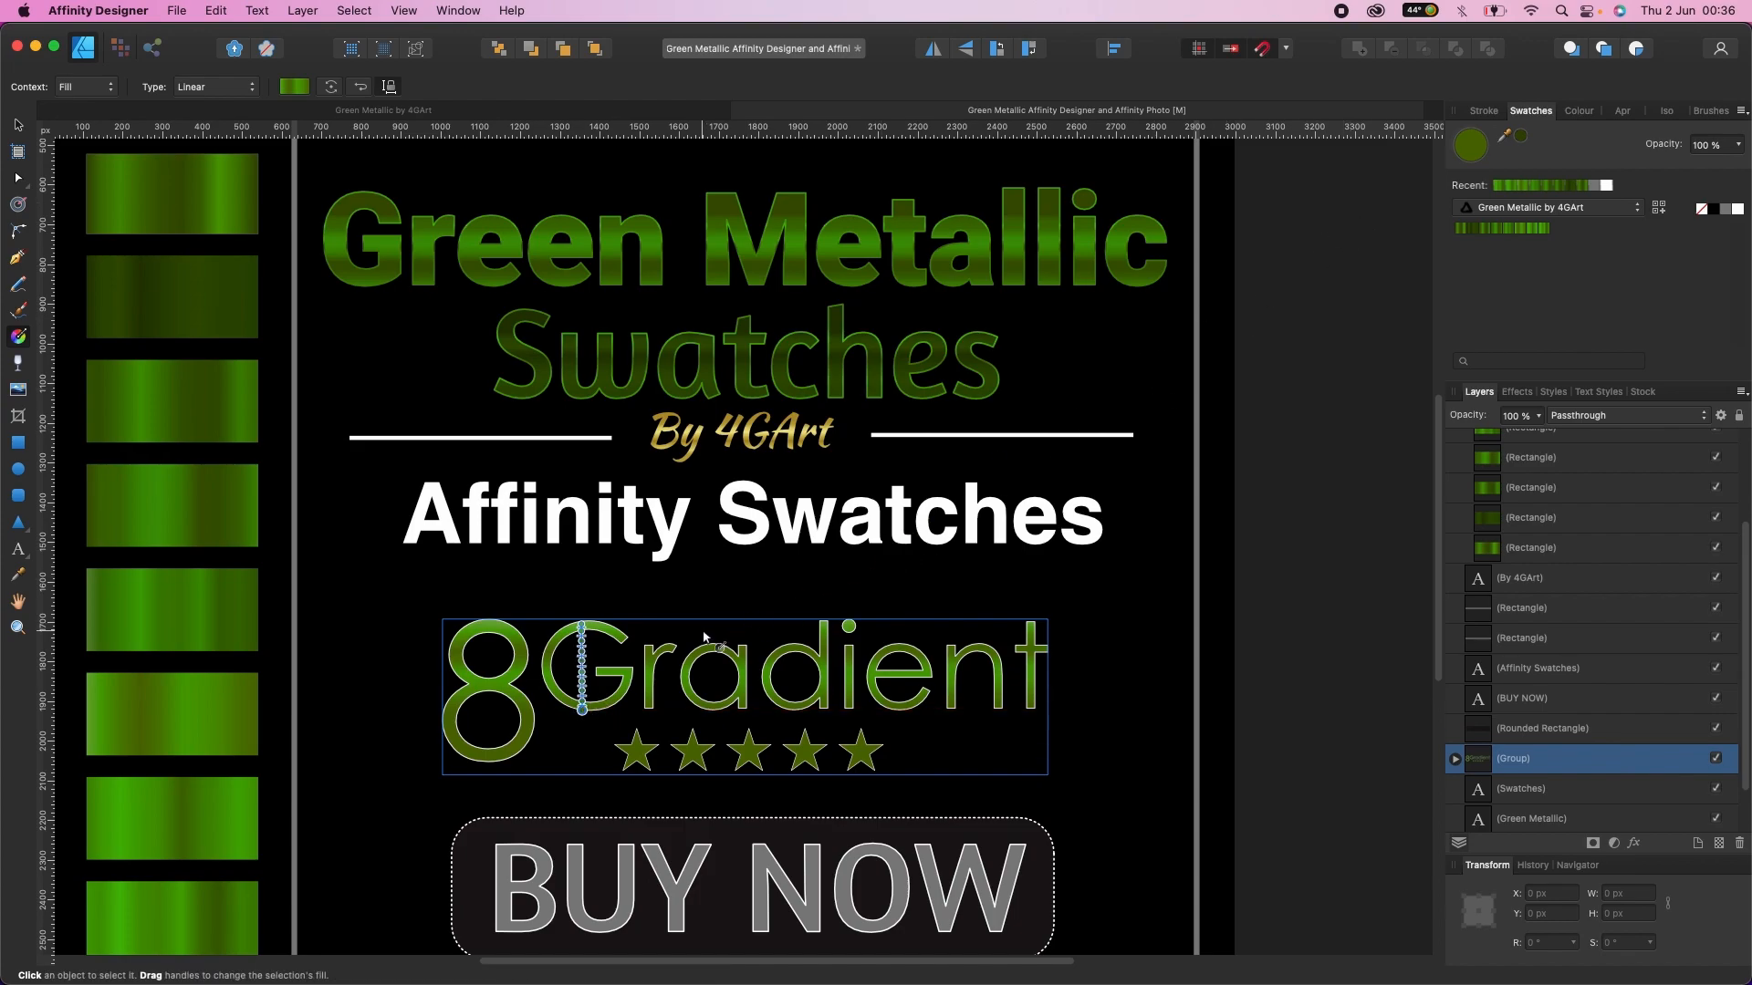
Step: Give the "8 Gradient" group's stroke a vertical gradient, first using the first green swatch and finally the eighth
left_click(91, 89)
key("Return")
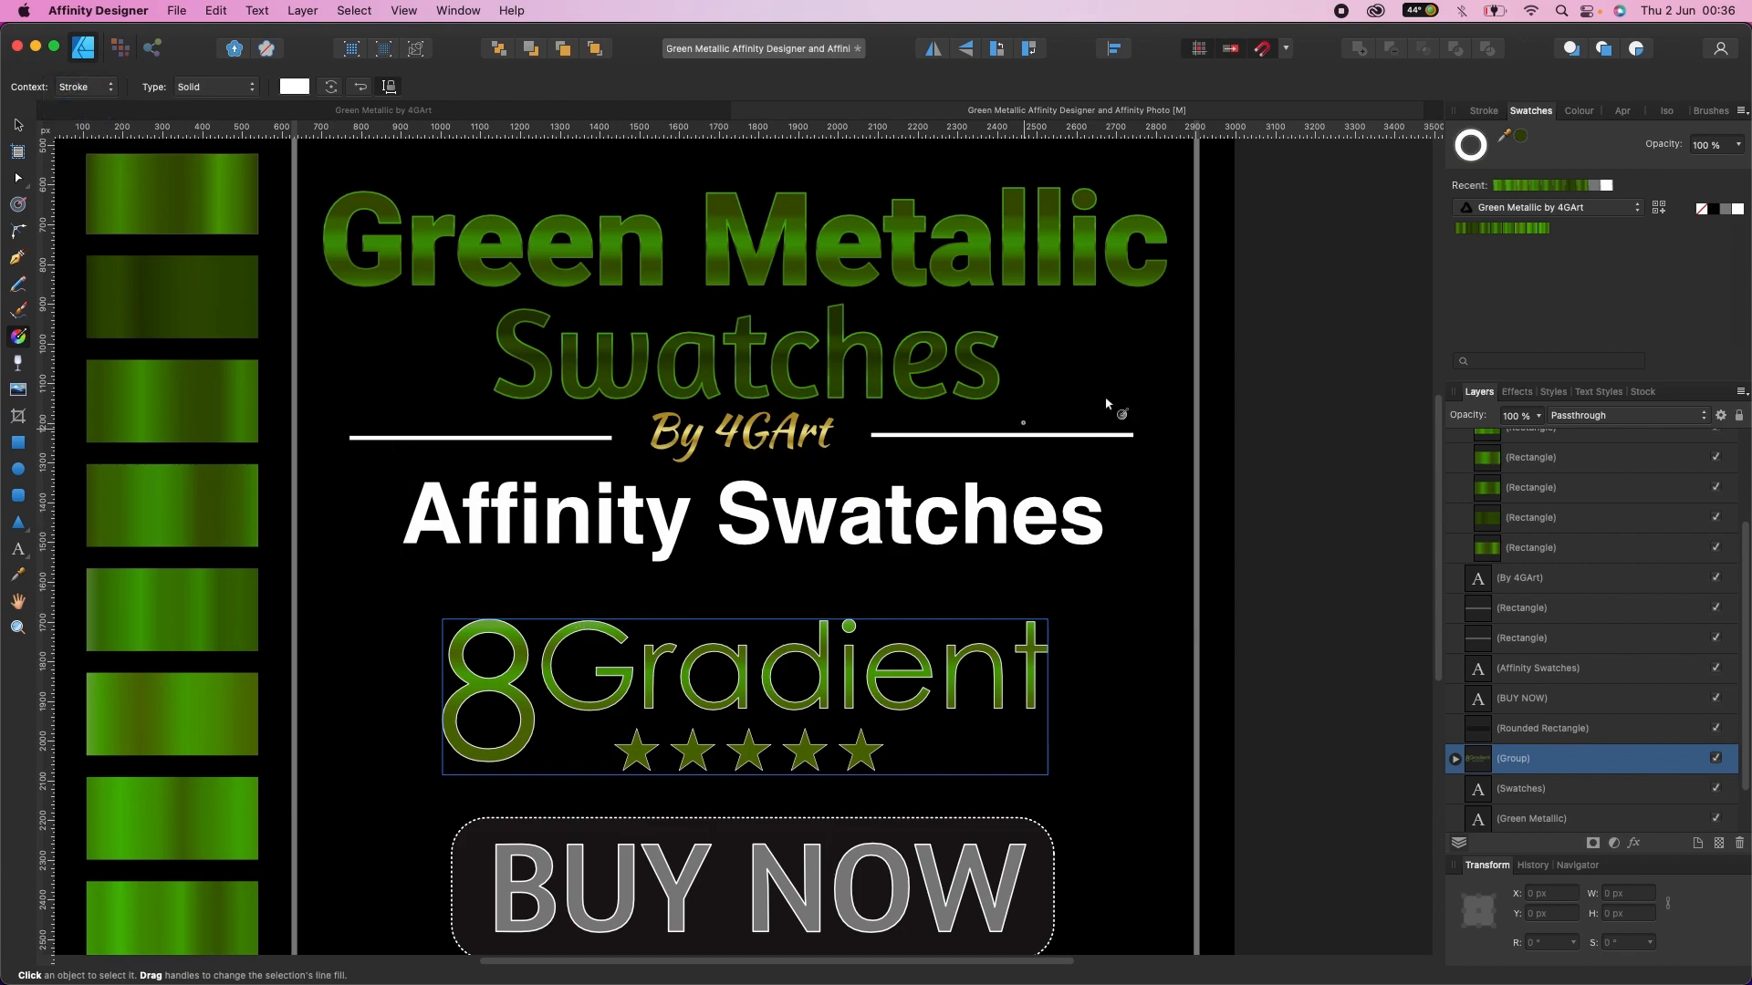
left_click(1461, 229)
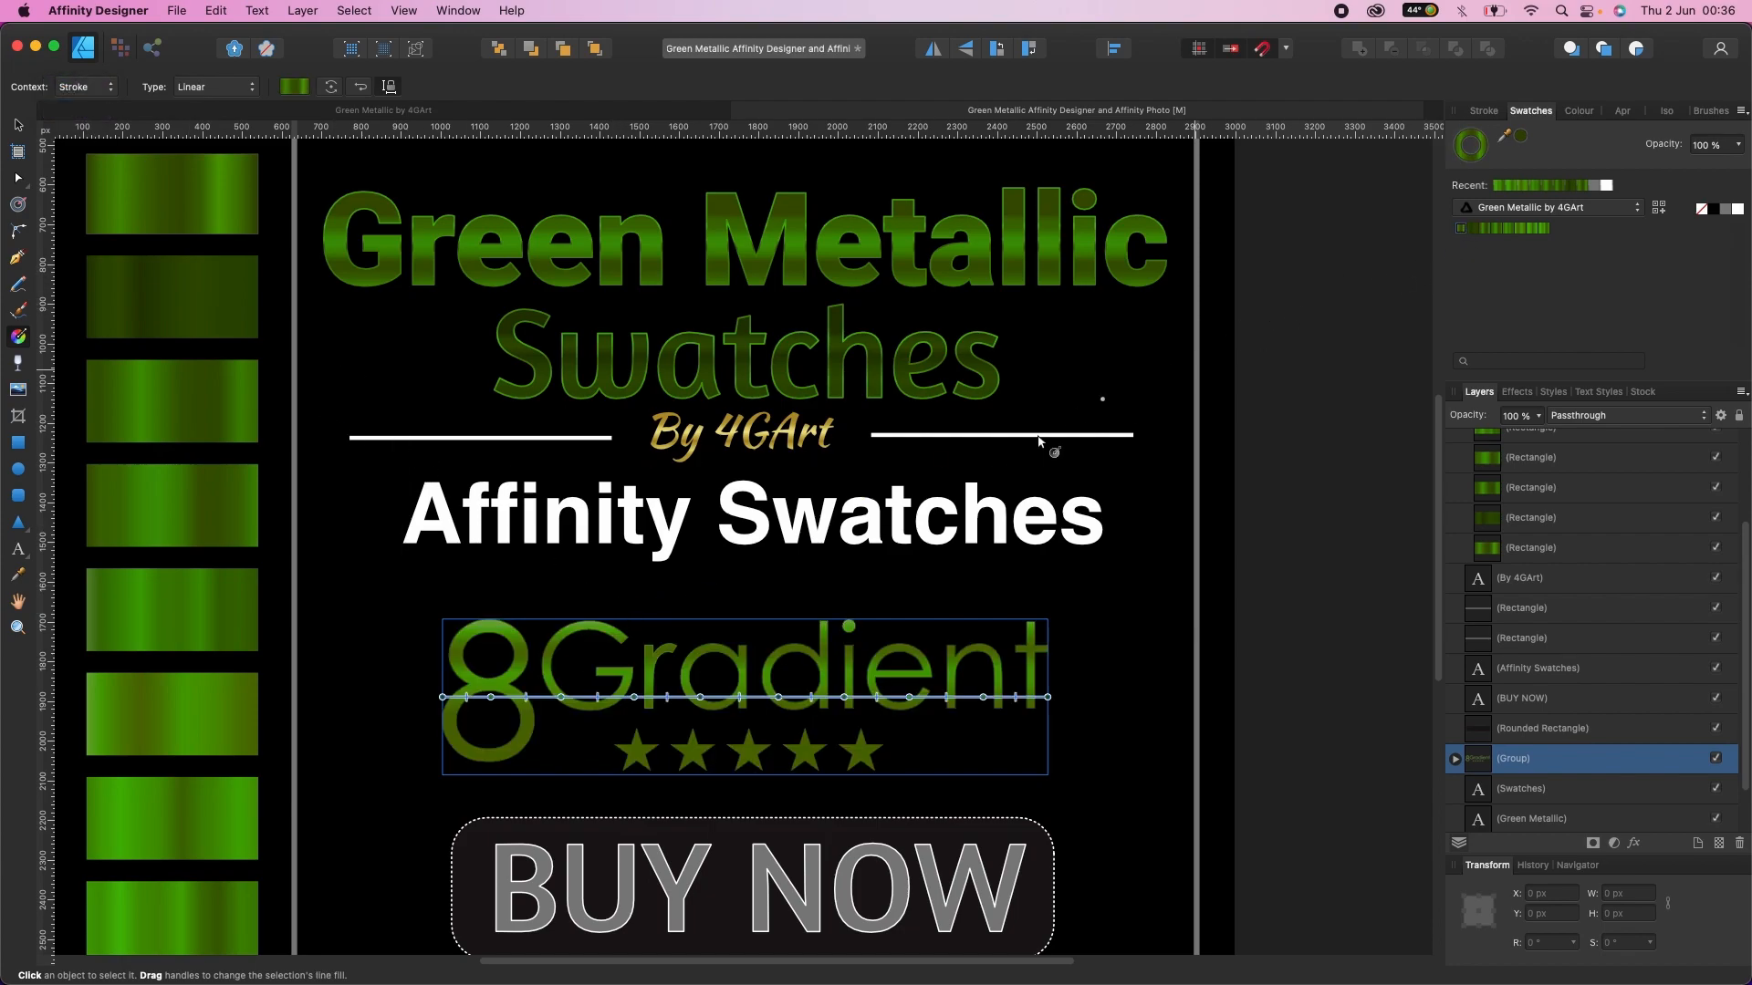
left_click_drag(662, 644, 662, 697)
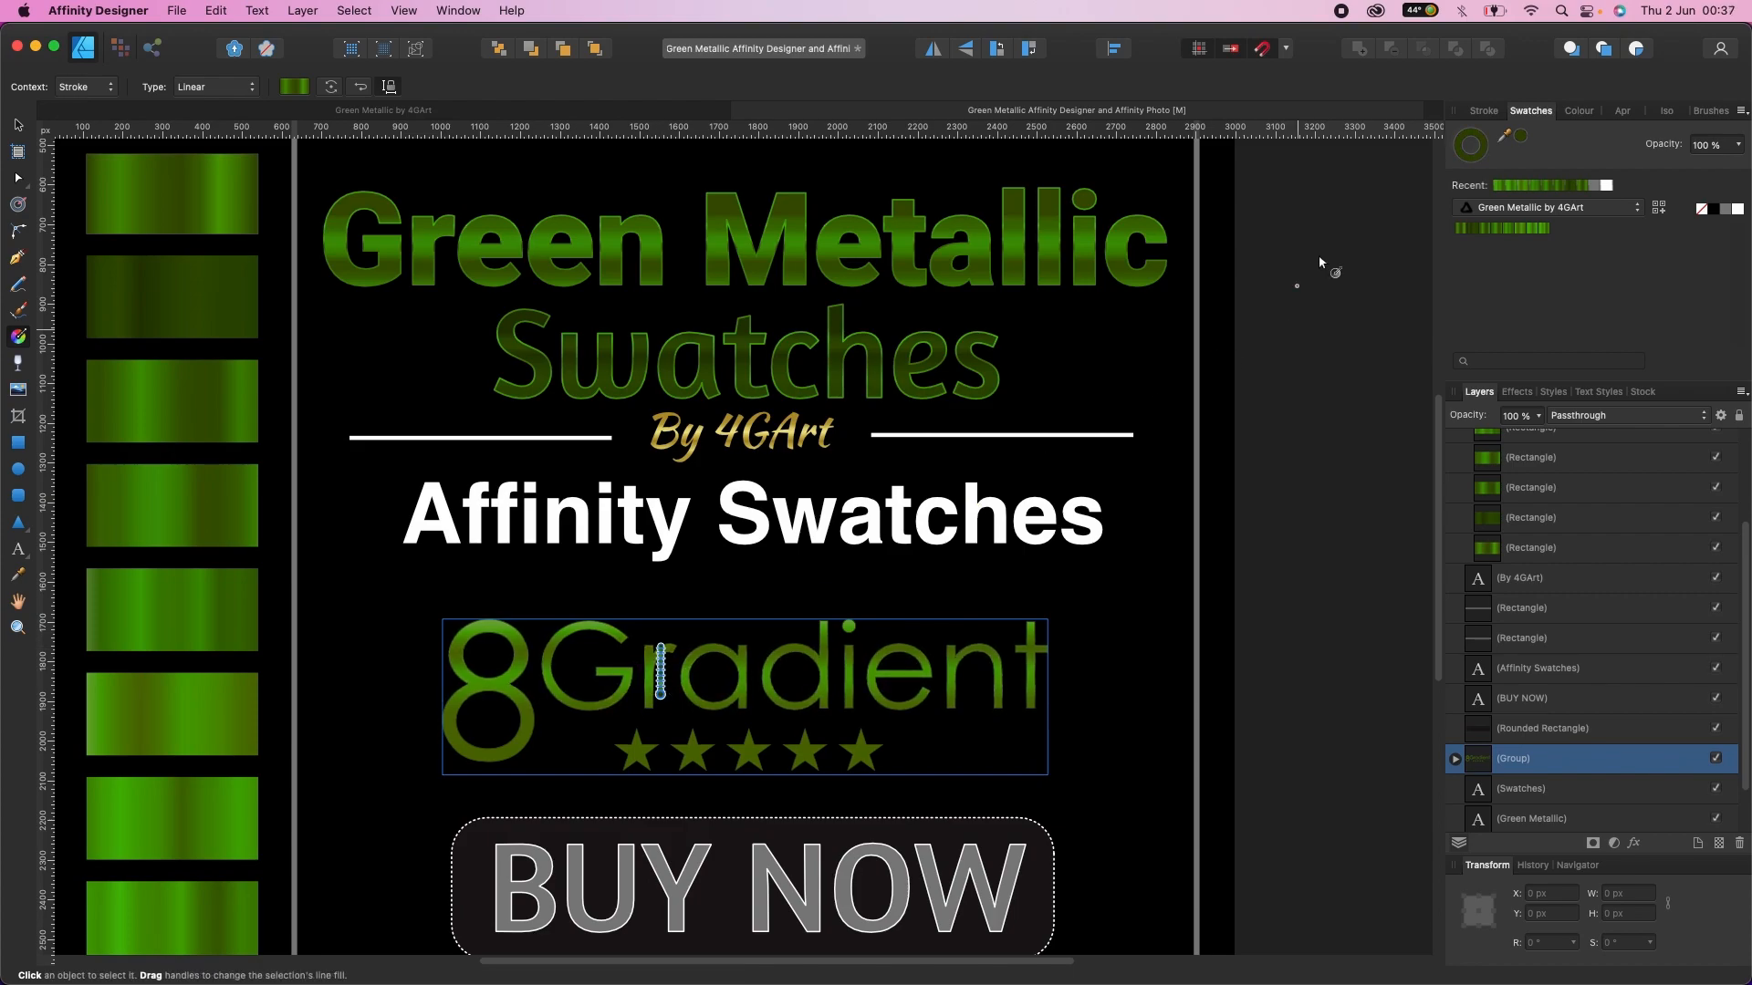
left_click_drag(1545, 231, 1544, 229)
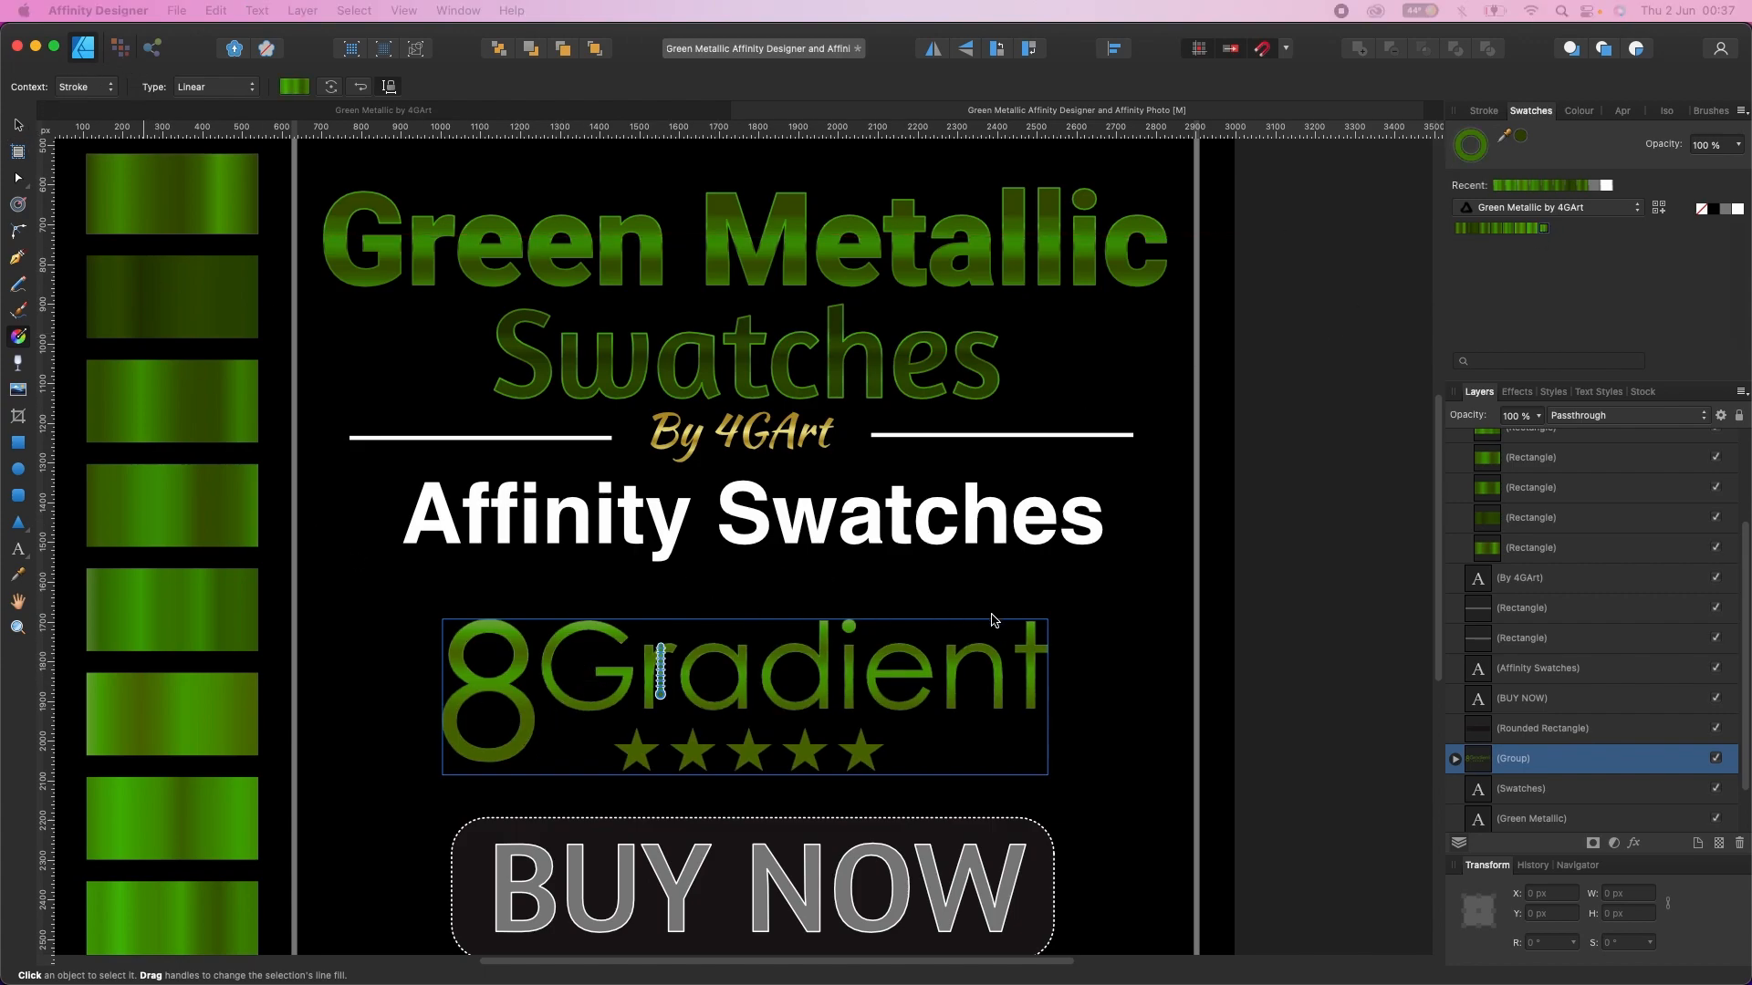
left_click(695, 805)
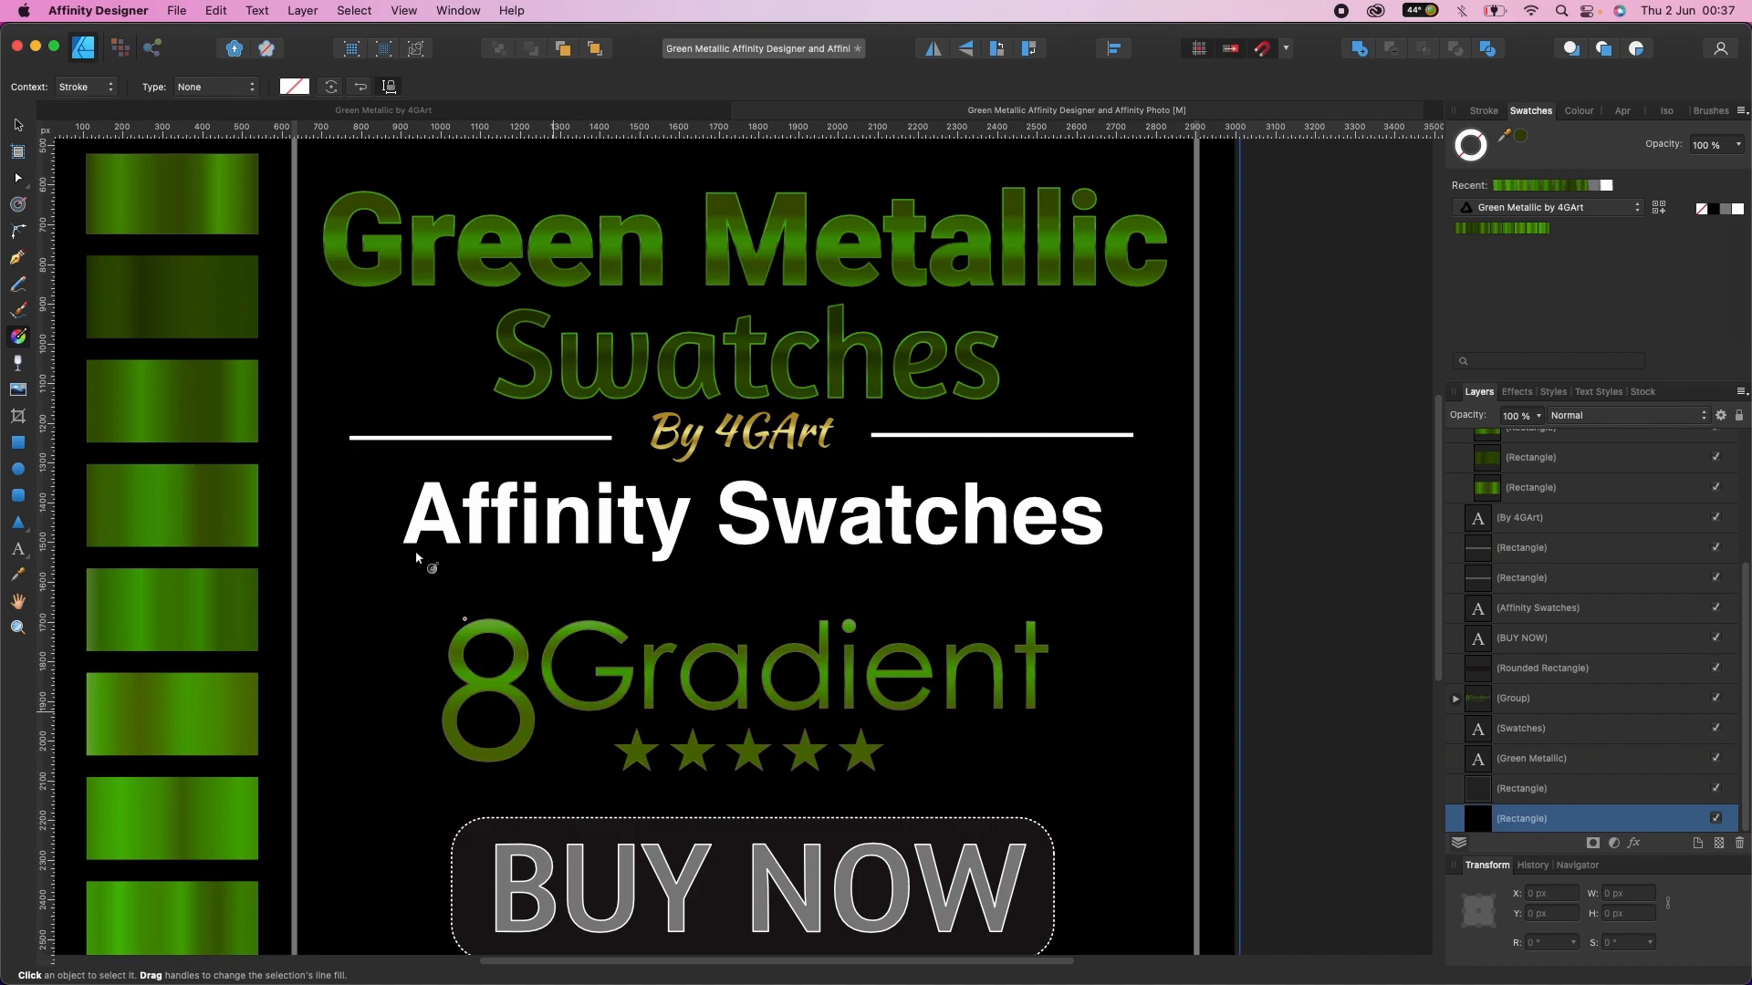
left_click(14, 125)
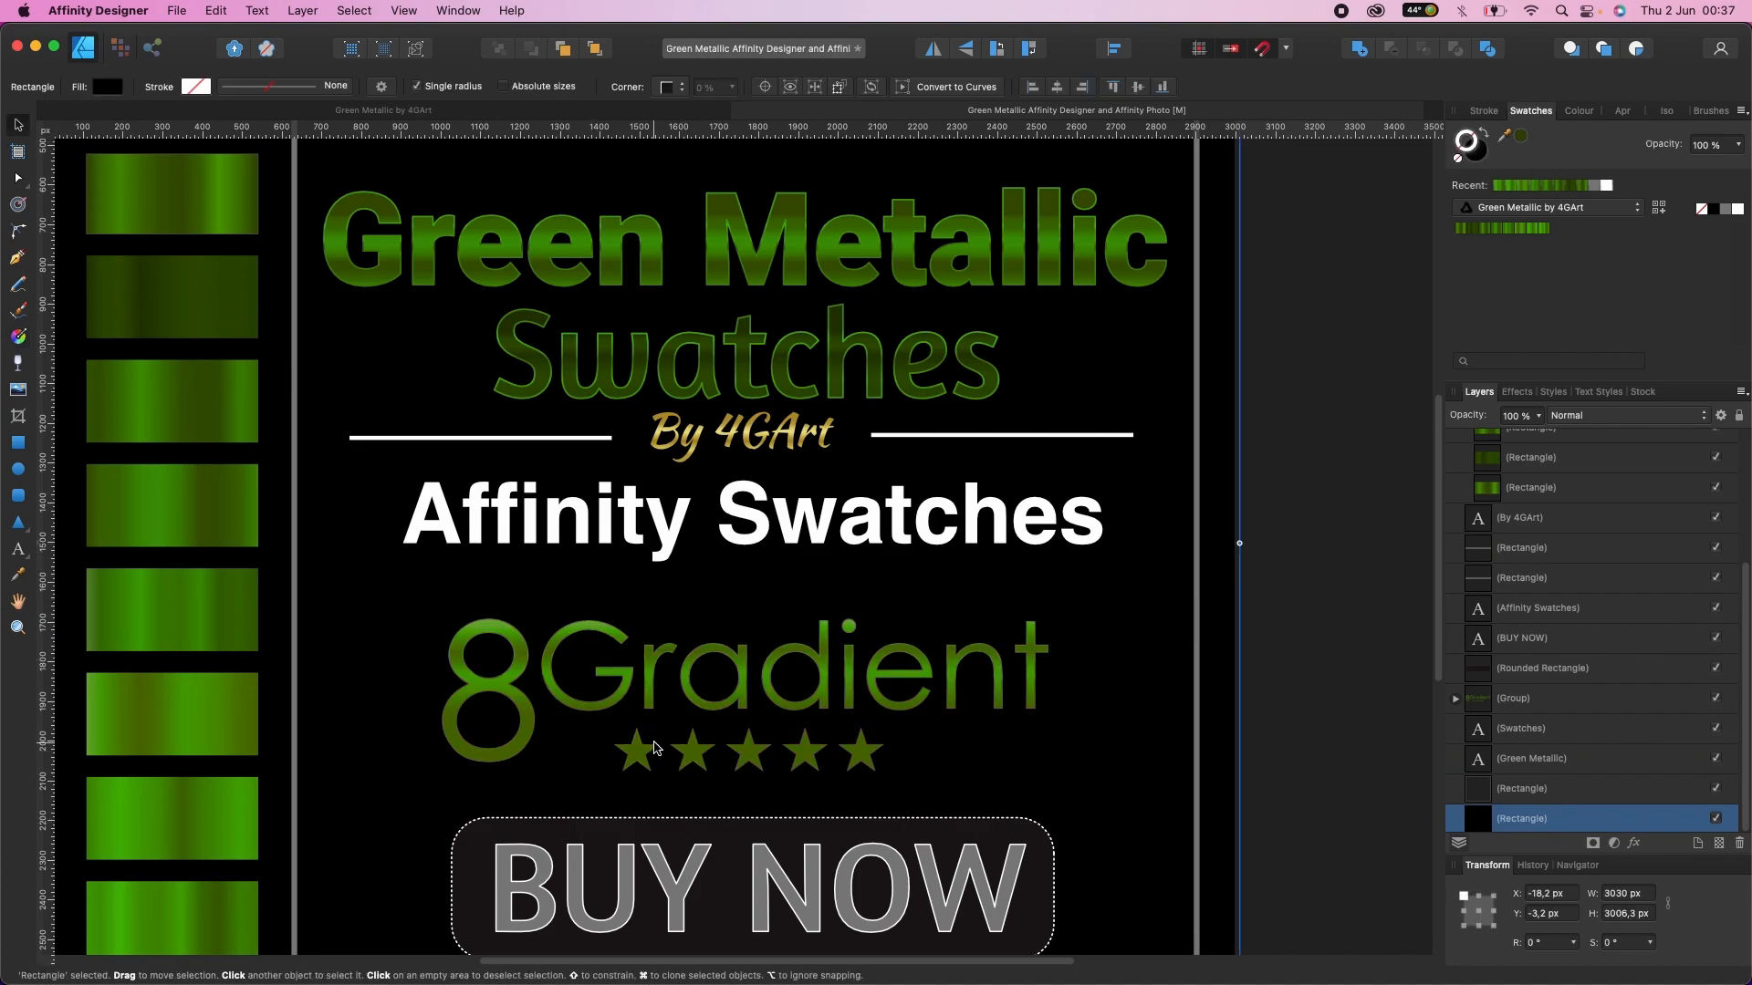
Step: Select the row of stars inside the group and run its fill gradient vertically, from mid-star to just below the stars
left_click(700, 762)
double_click(700, 763)
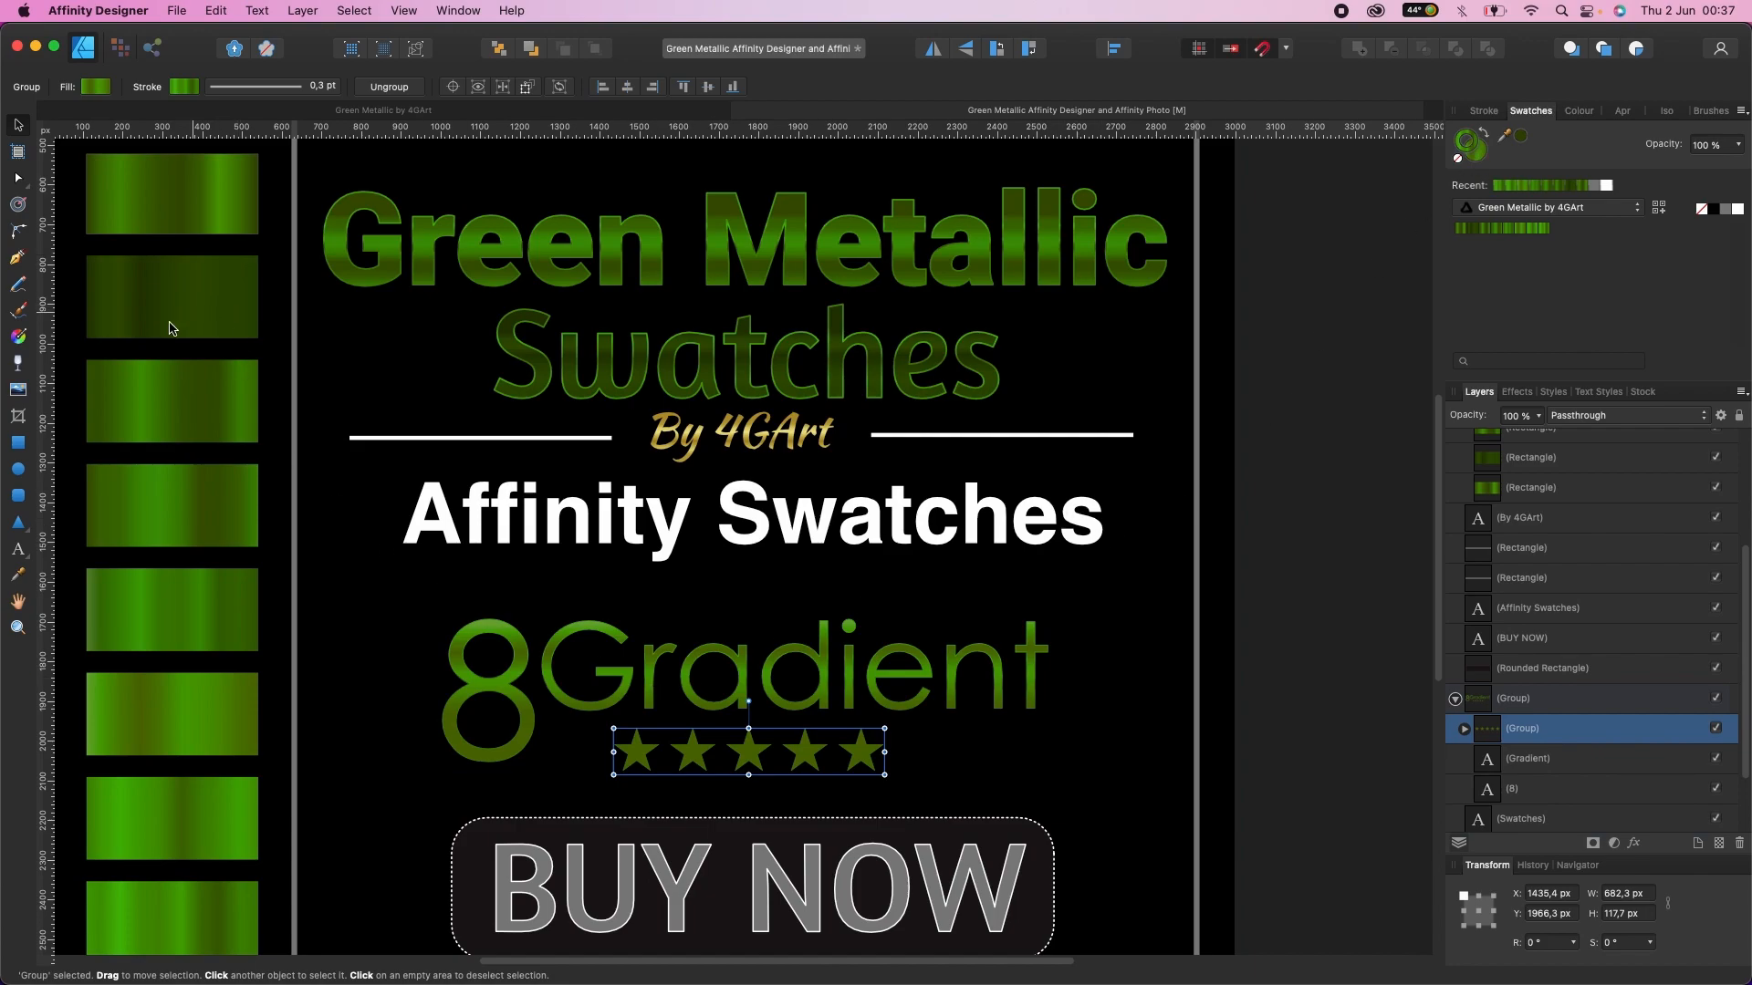
left_click(18, 336)
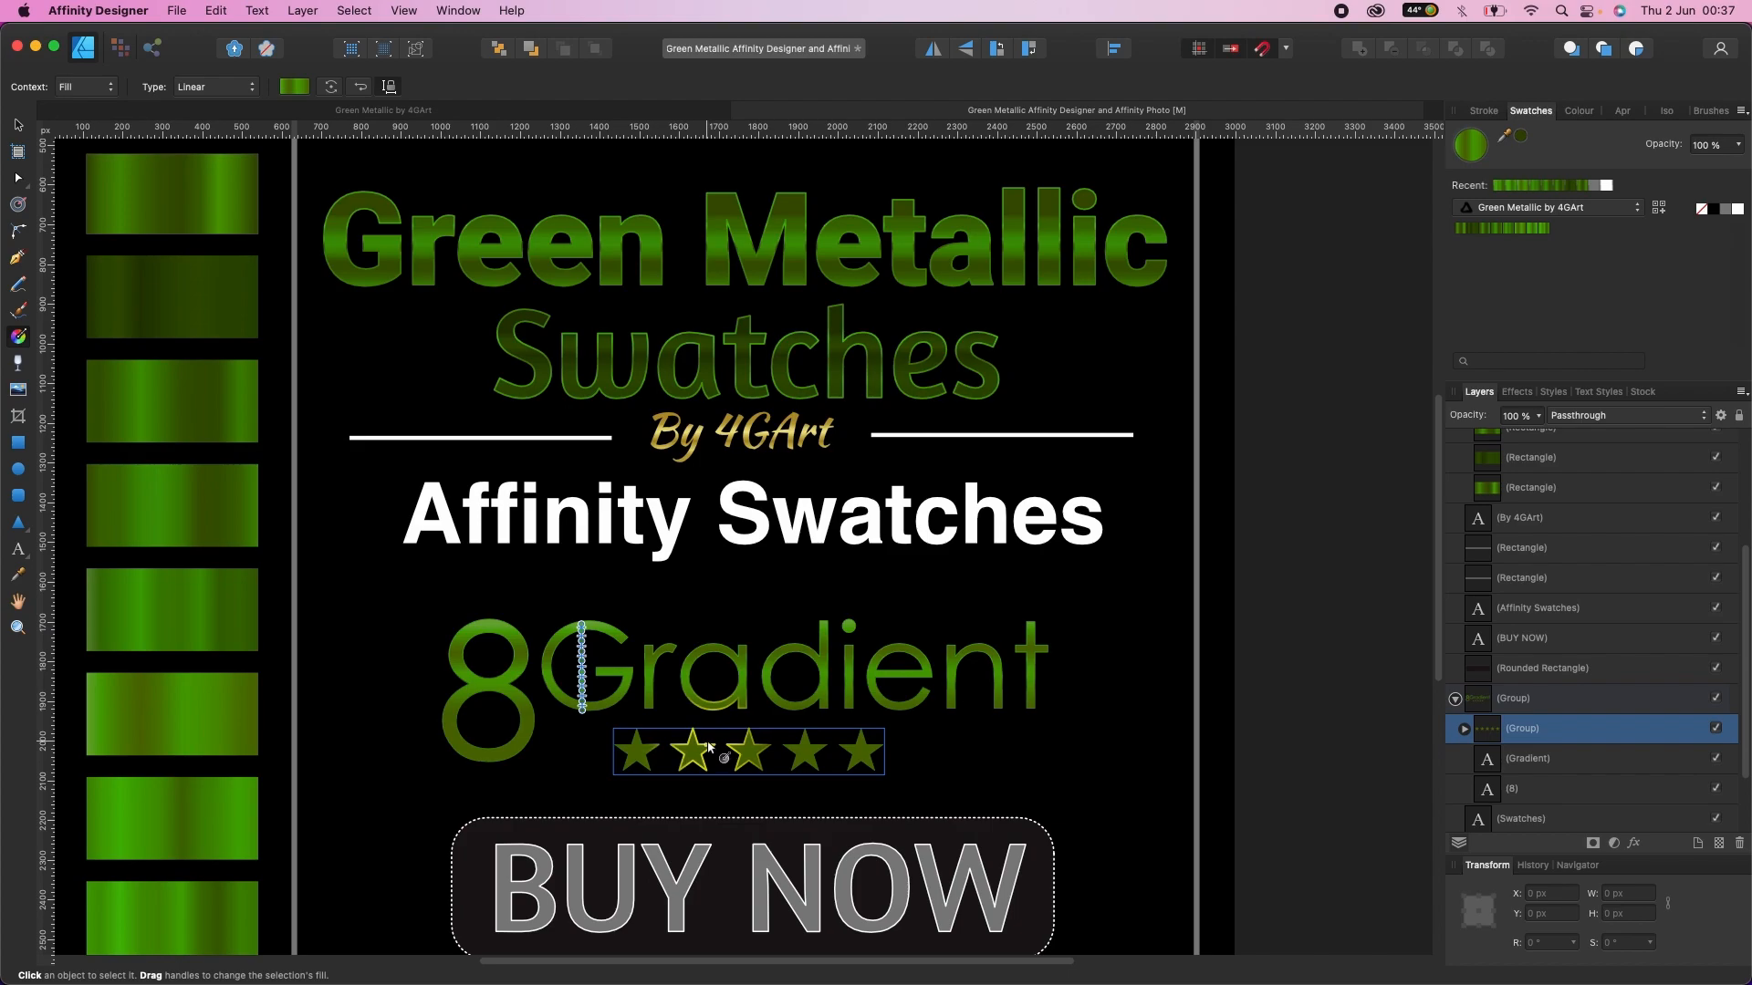
left_click_drag(704, 743, 703, 785)
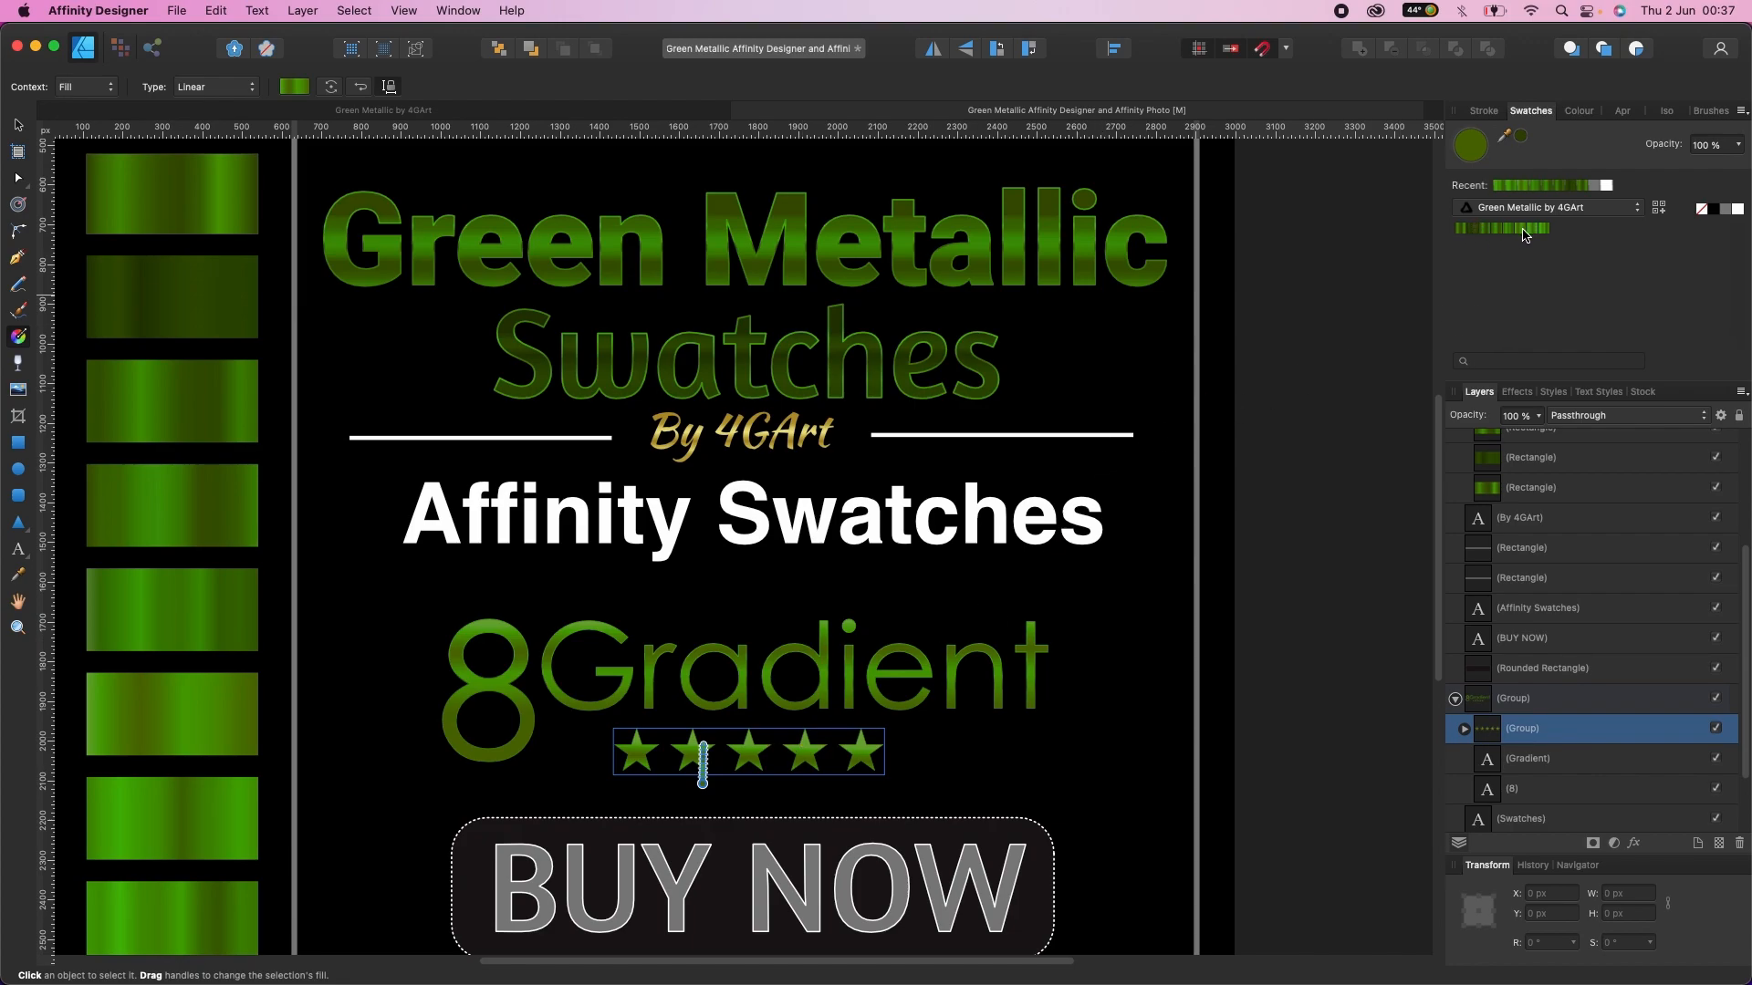
Step: Run the stars' stroke gradient vertically over a short distance within the middle star
left_click(93, 87)
left_click(84, 106)
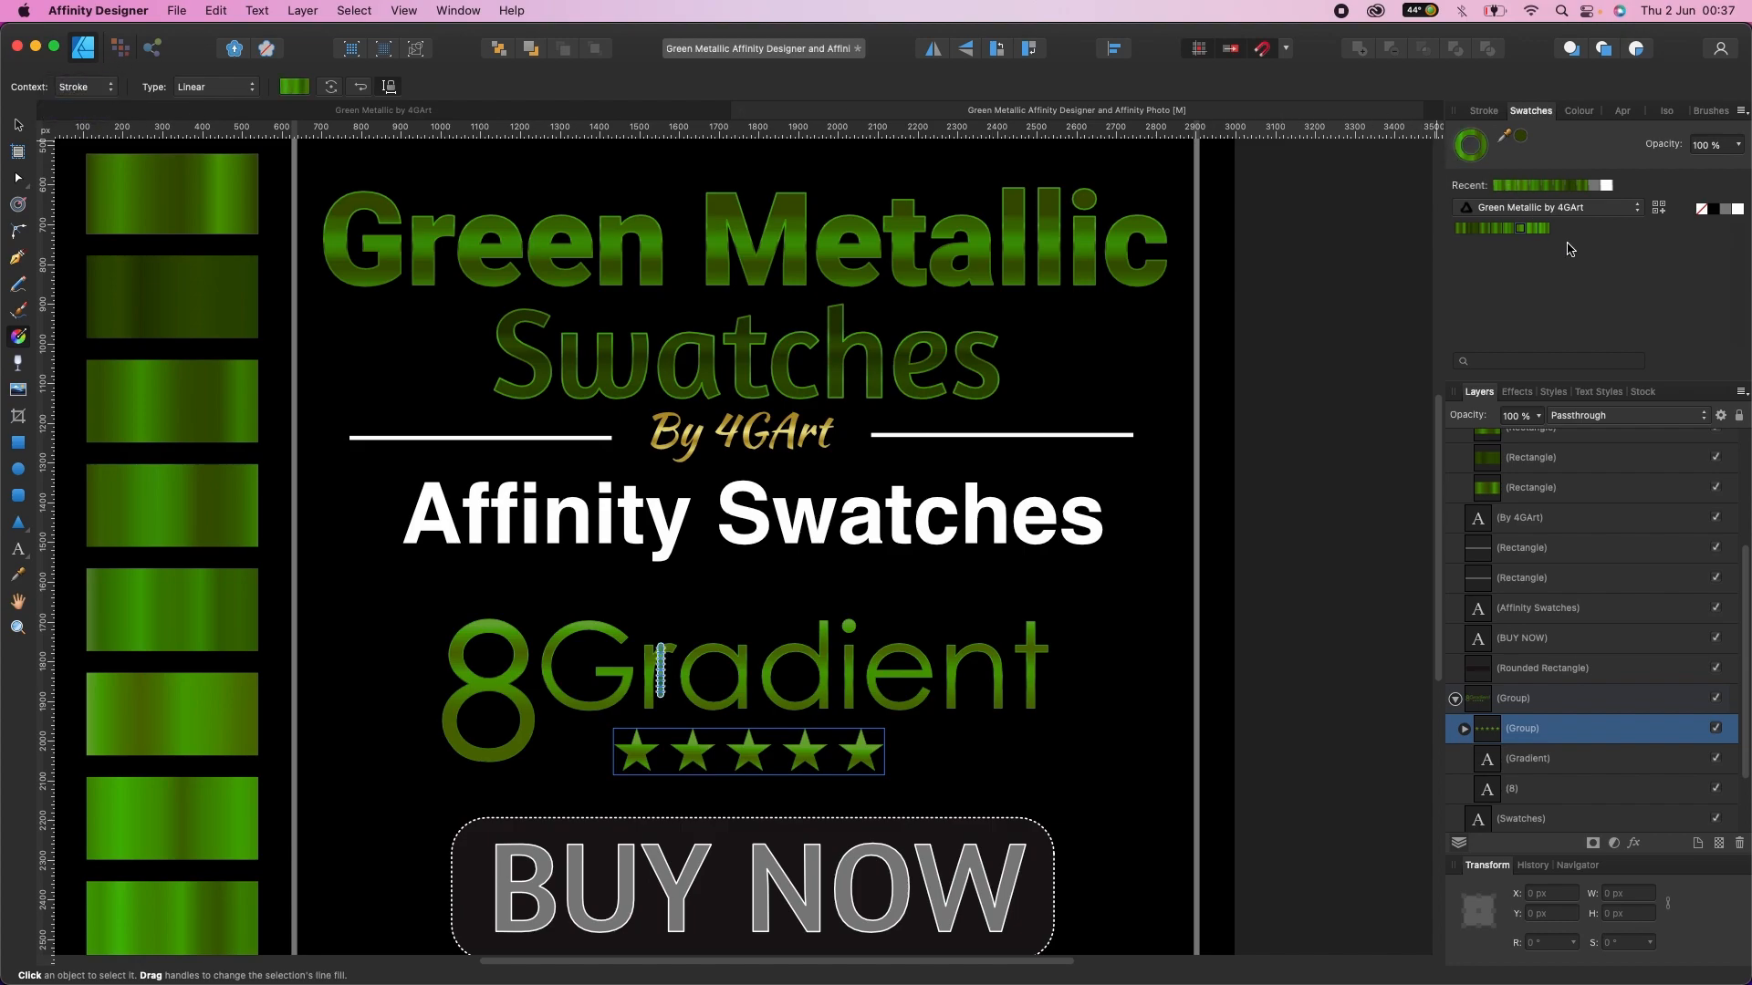
left_click_drag(747, 736, 750, 763)
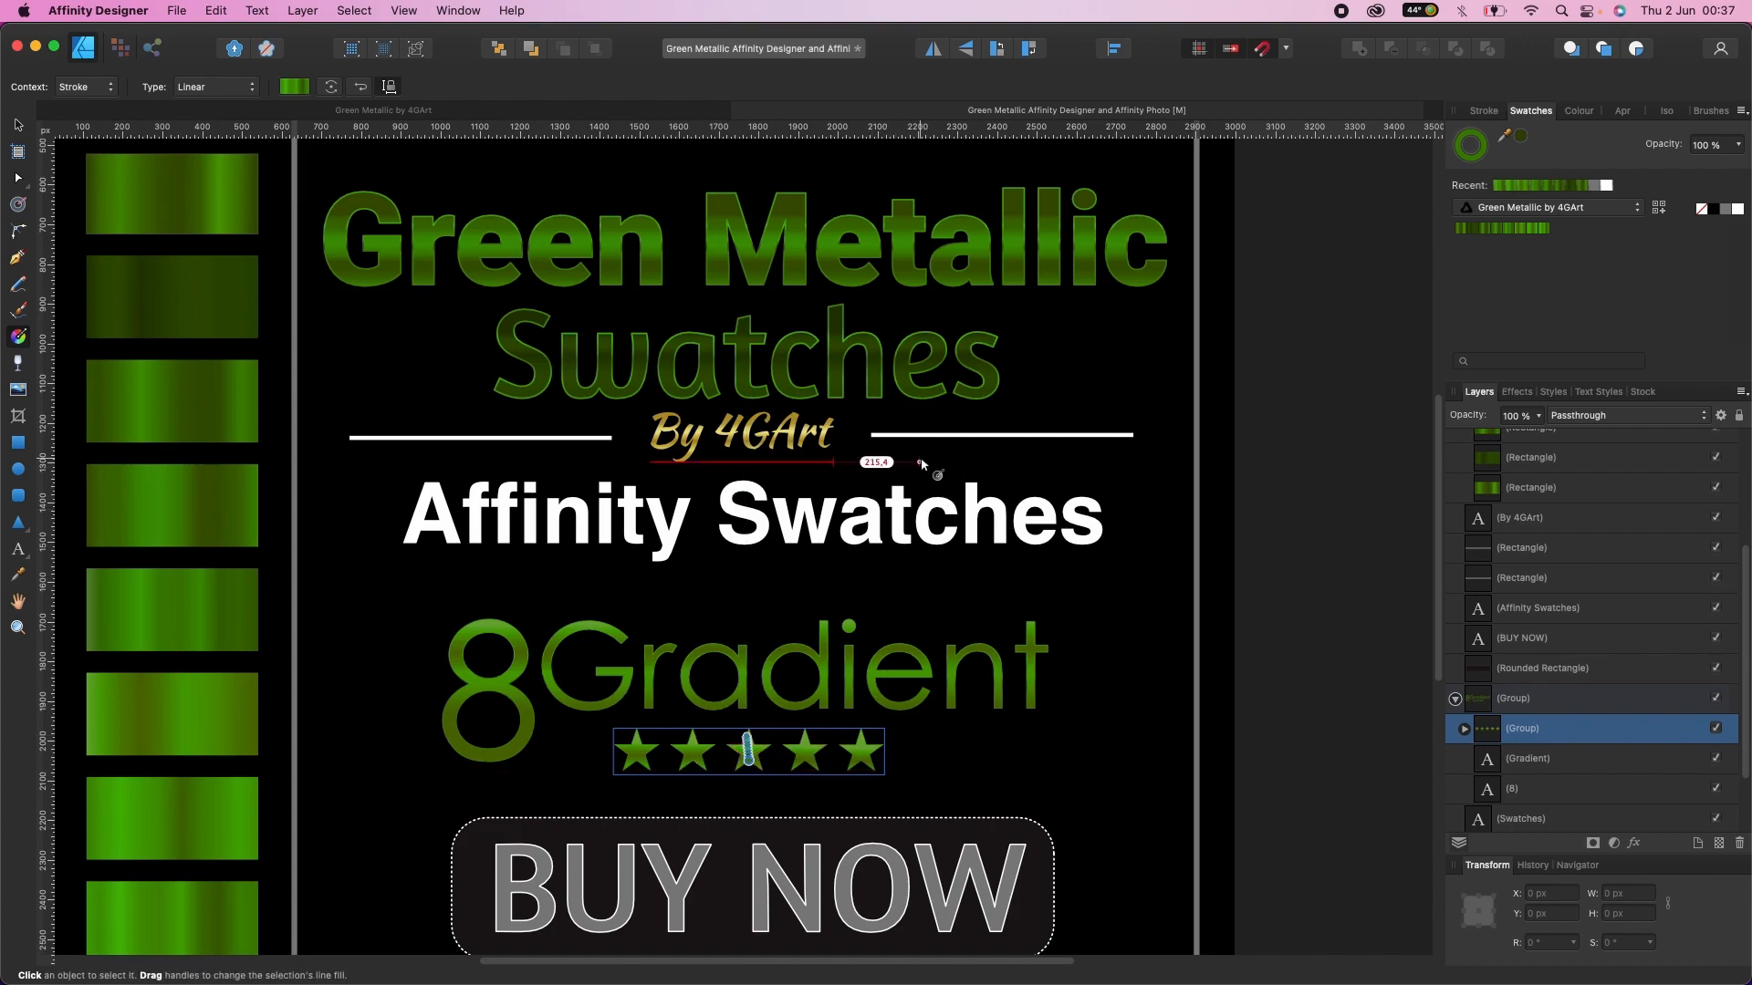
scroll(917, 470, "up", 3)
scroll(790, 830, "down", 10)
scroll(789, 831, "up", 4)
left_click(600, 361)
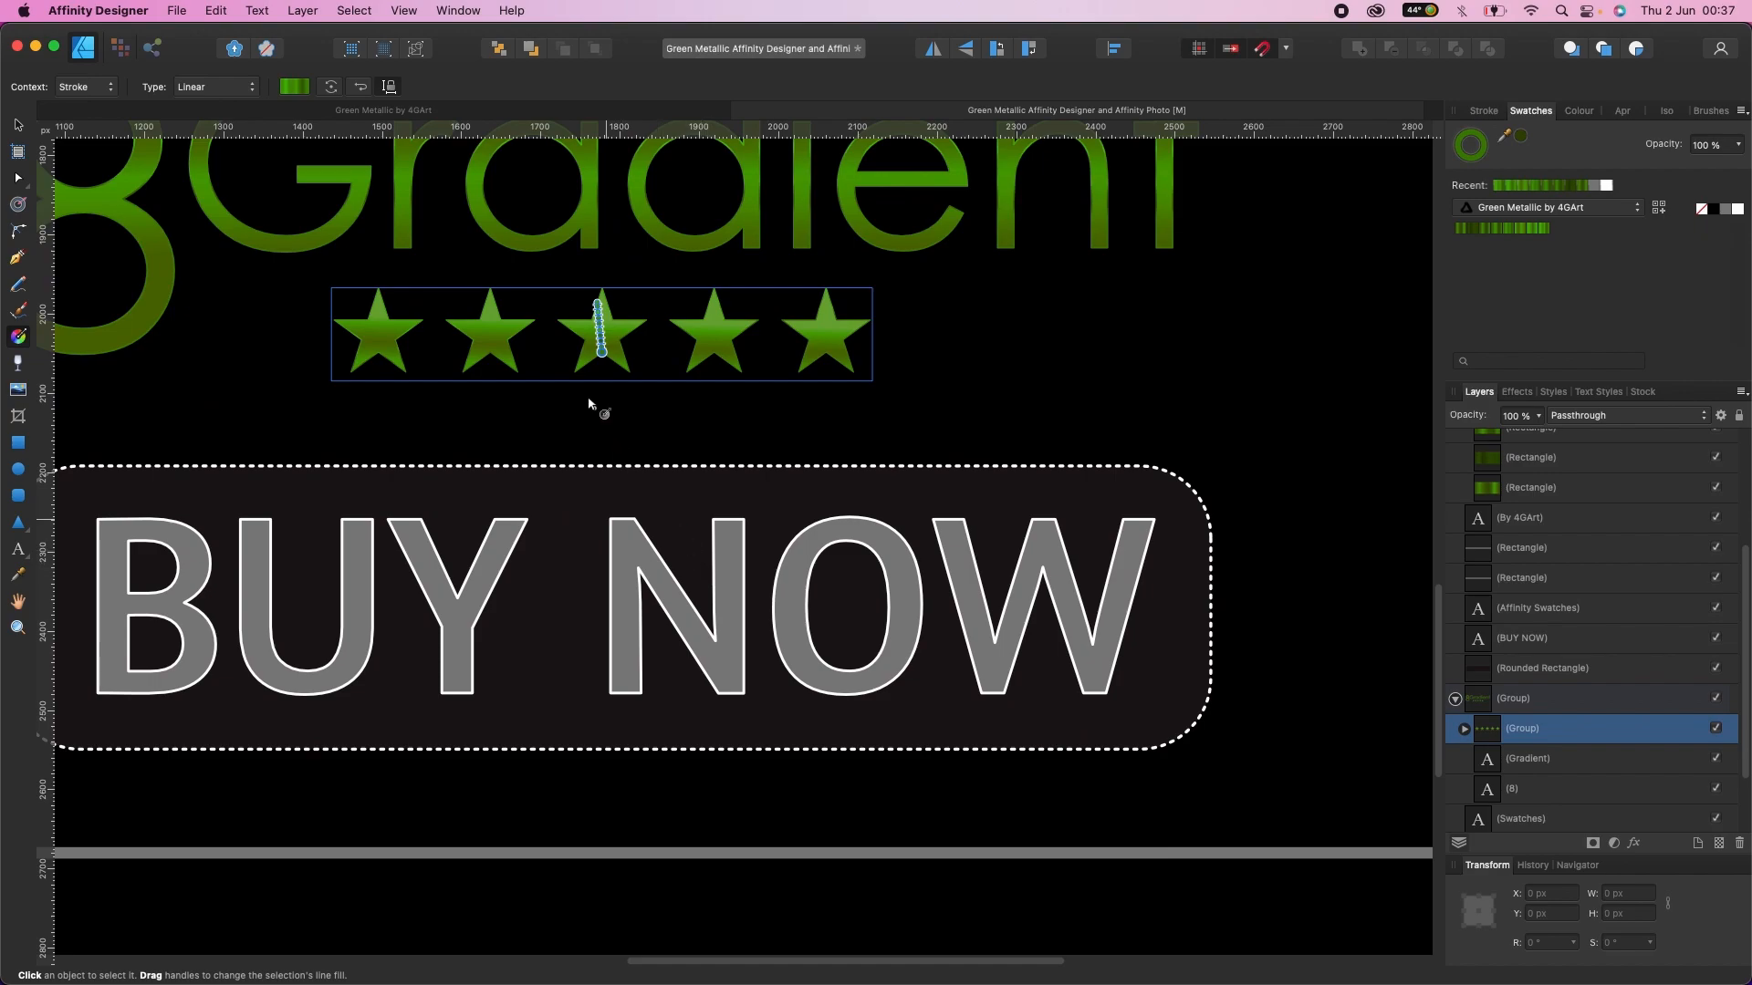
left_click_drag(611, 321, 610, 346)
Step: Set the stars' stroke width to 0.8 pt and fill them with the fourth green gradient swatch
left_click(1484, 111)
left_click_drag(1510, 163, 1523, 168)
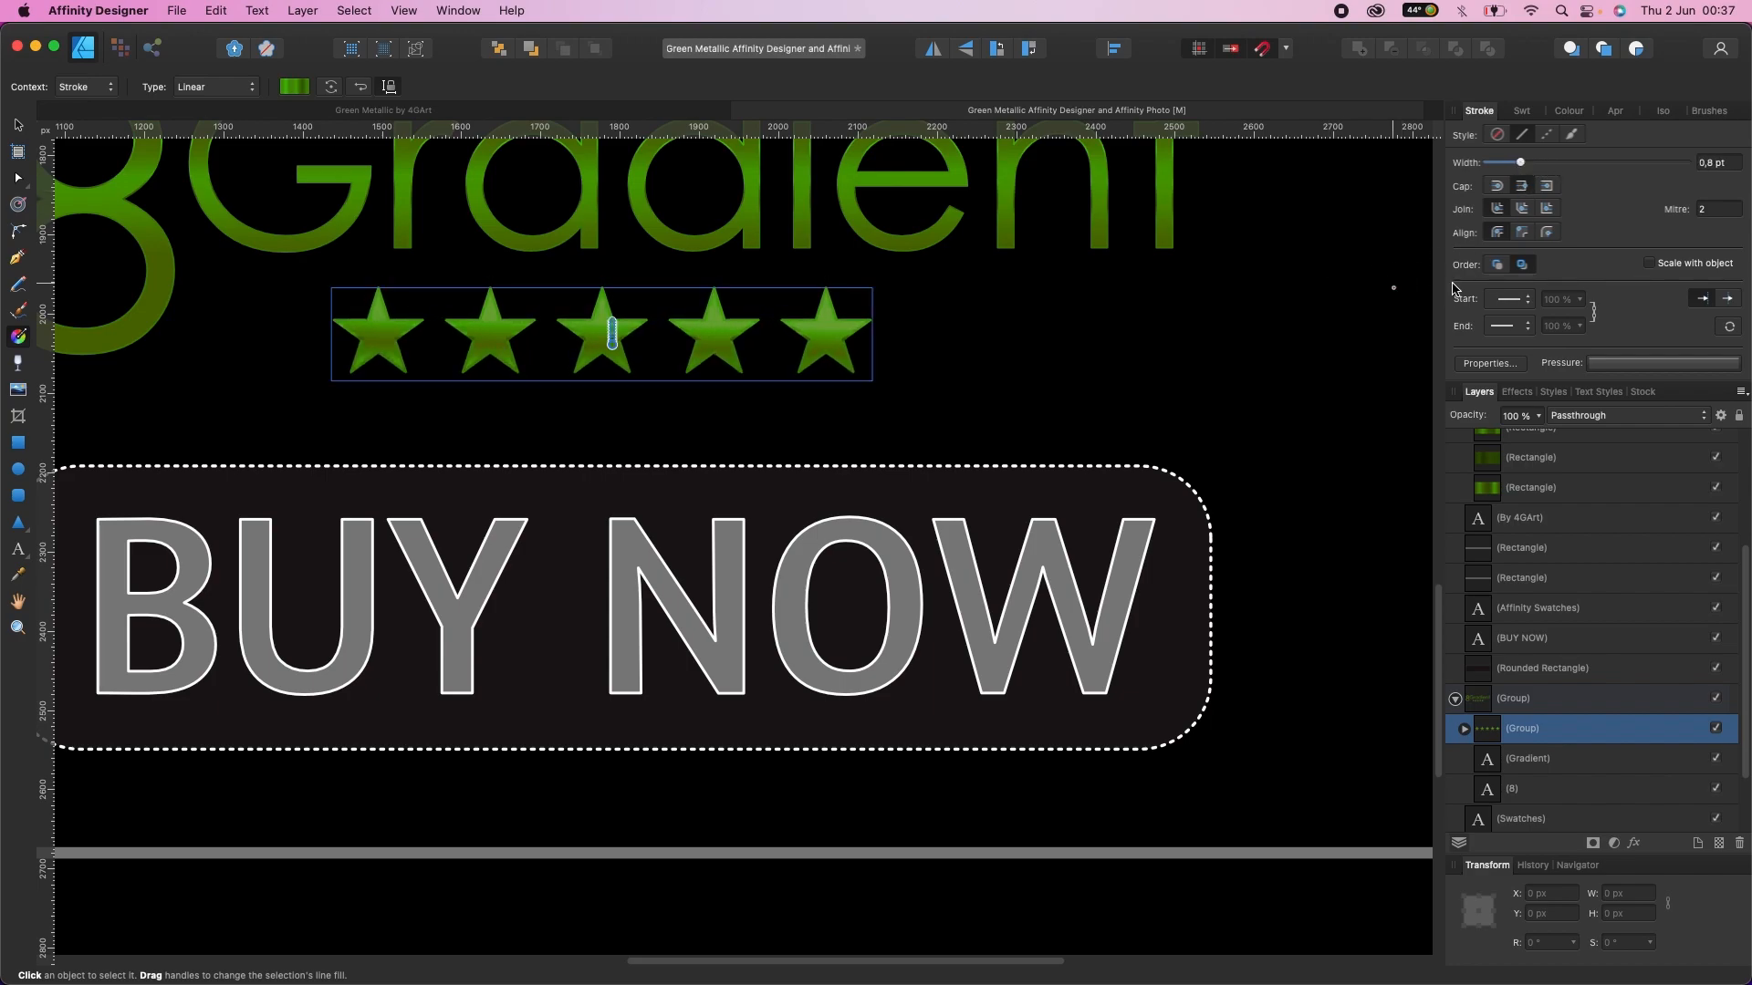
scroll(834, 237, "down", 1)
left_click(98, 88)
left_click(74, 68)
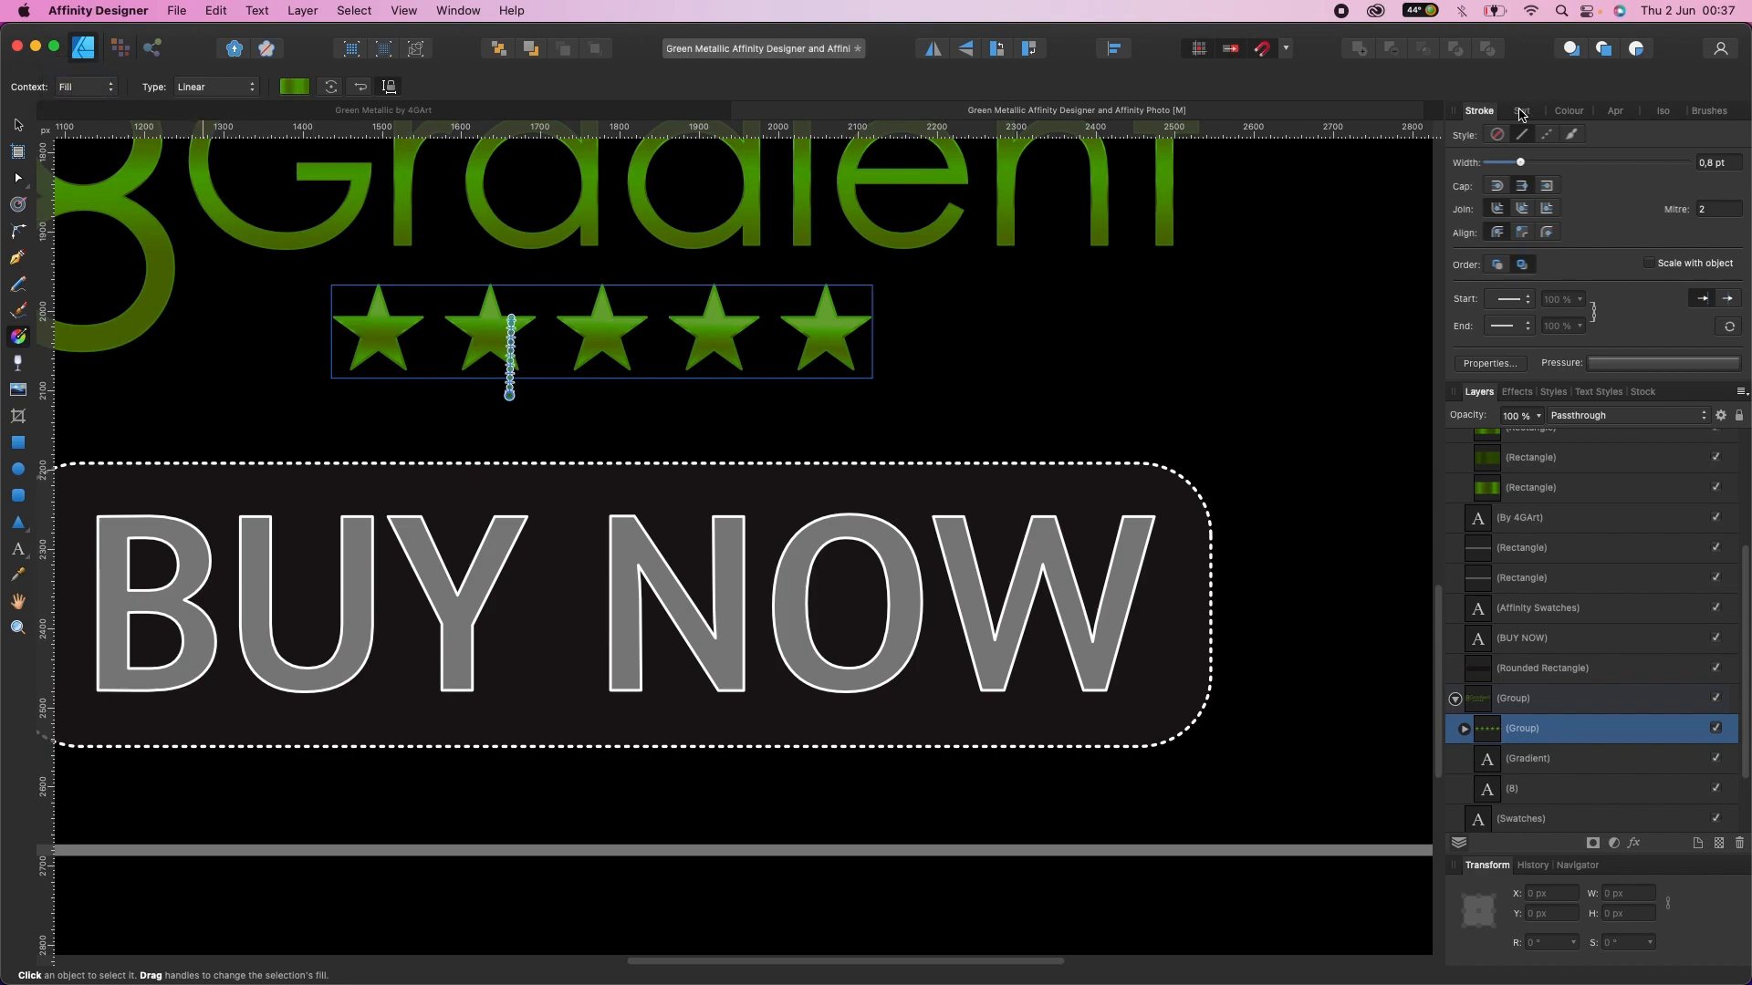
left_click(1521, 112)
left_click(1497, 230)
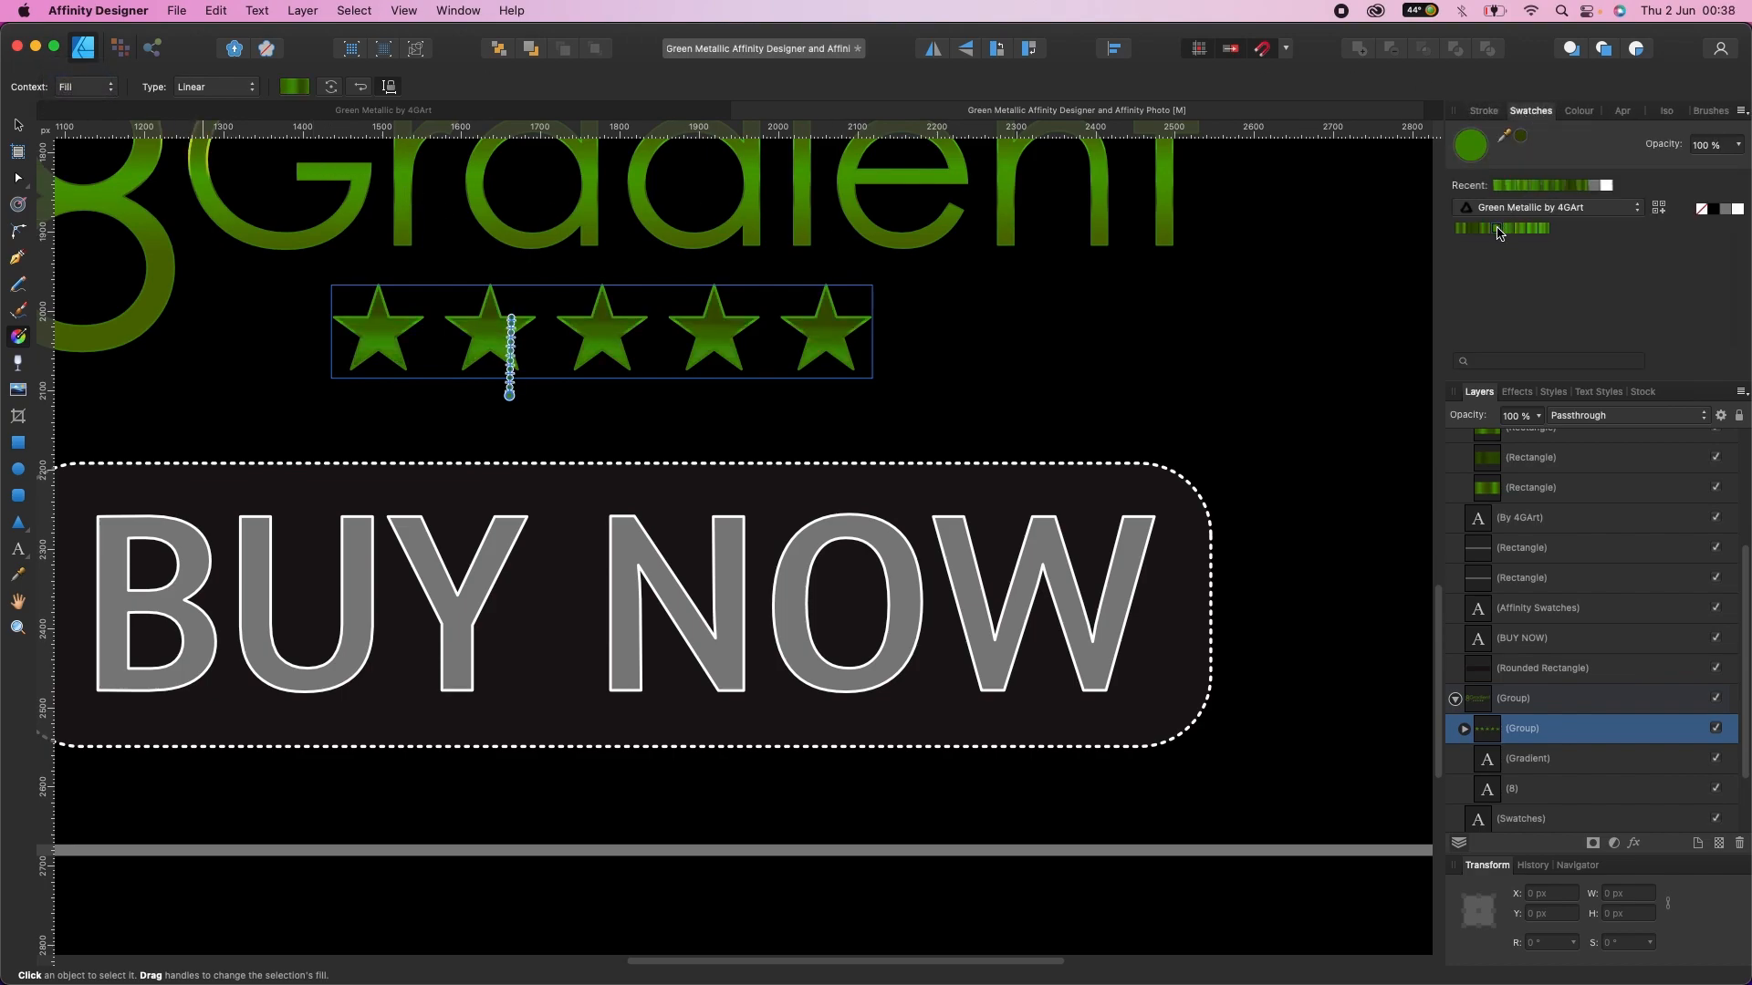
left_click(16, 126)
Step: Give the dashed stroke of the rounded rectangle behind "BUY NOW" the first green gradient swatch
scroll(931, 461, "down", 5)
scroll(881, 482, "up", 2)
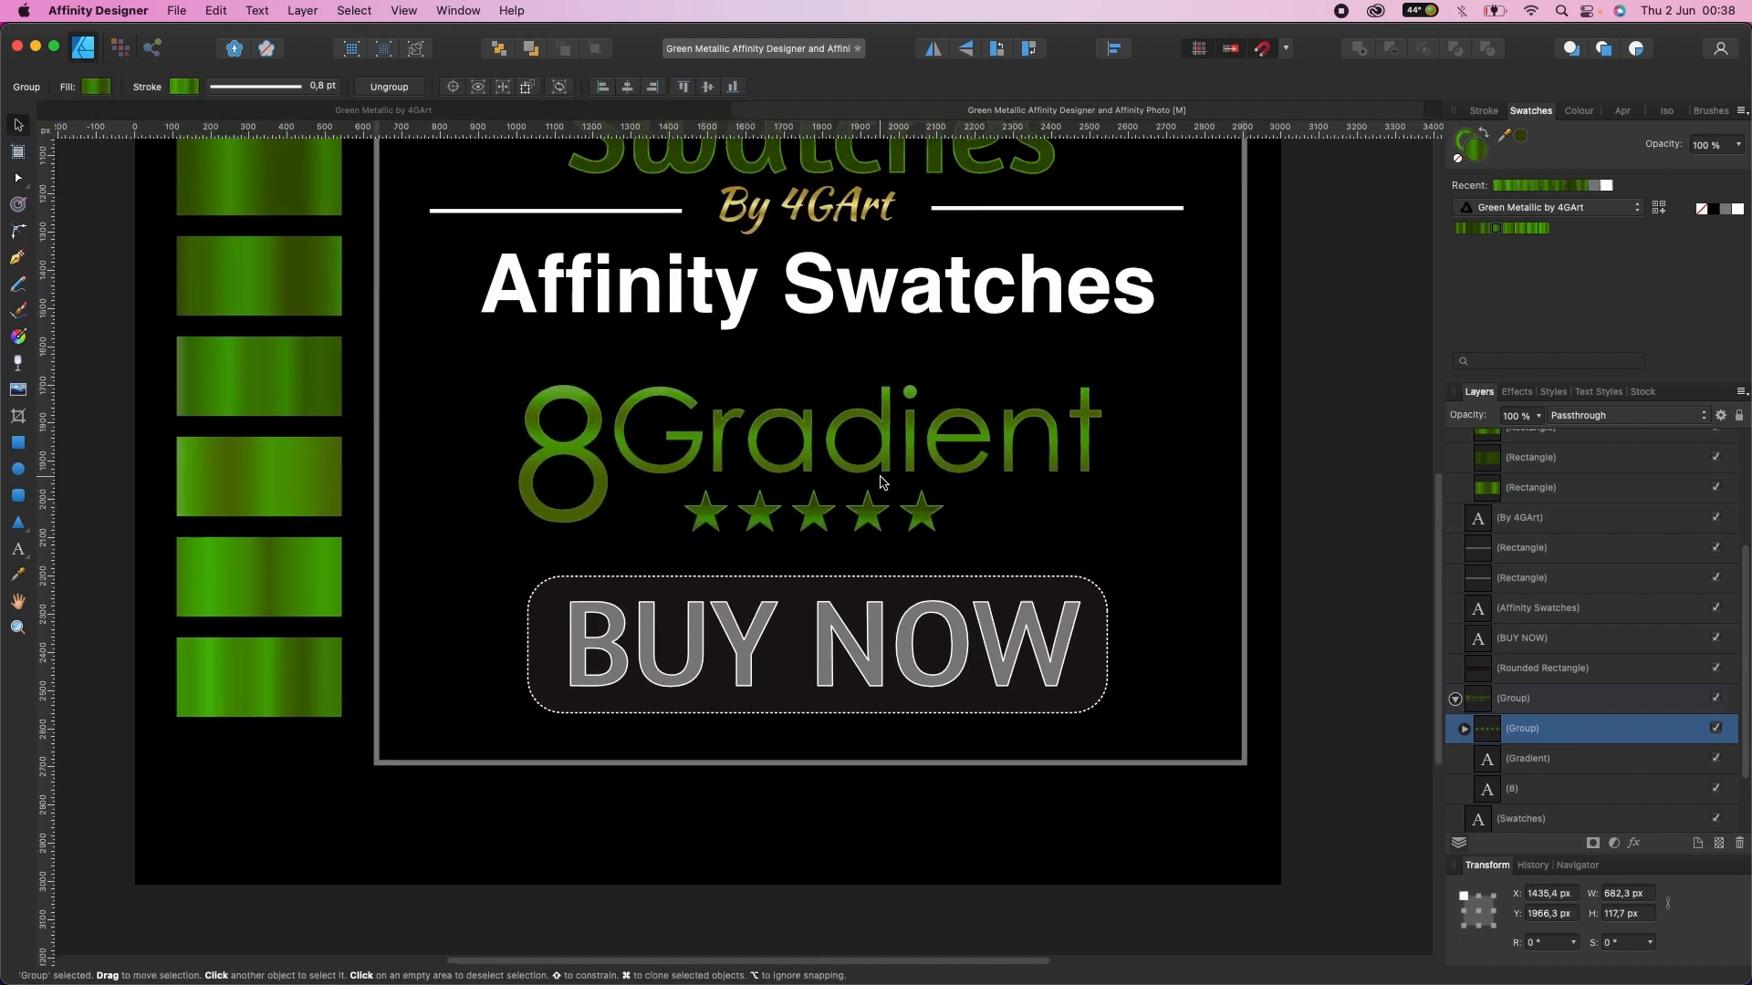
scroll(812, 593, "up", 3)
left_click(795, 584)
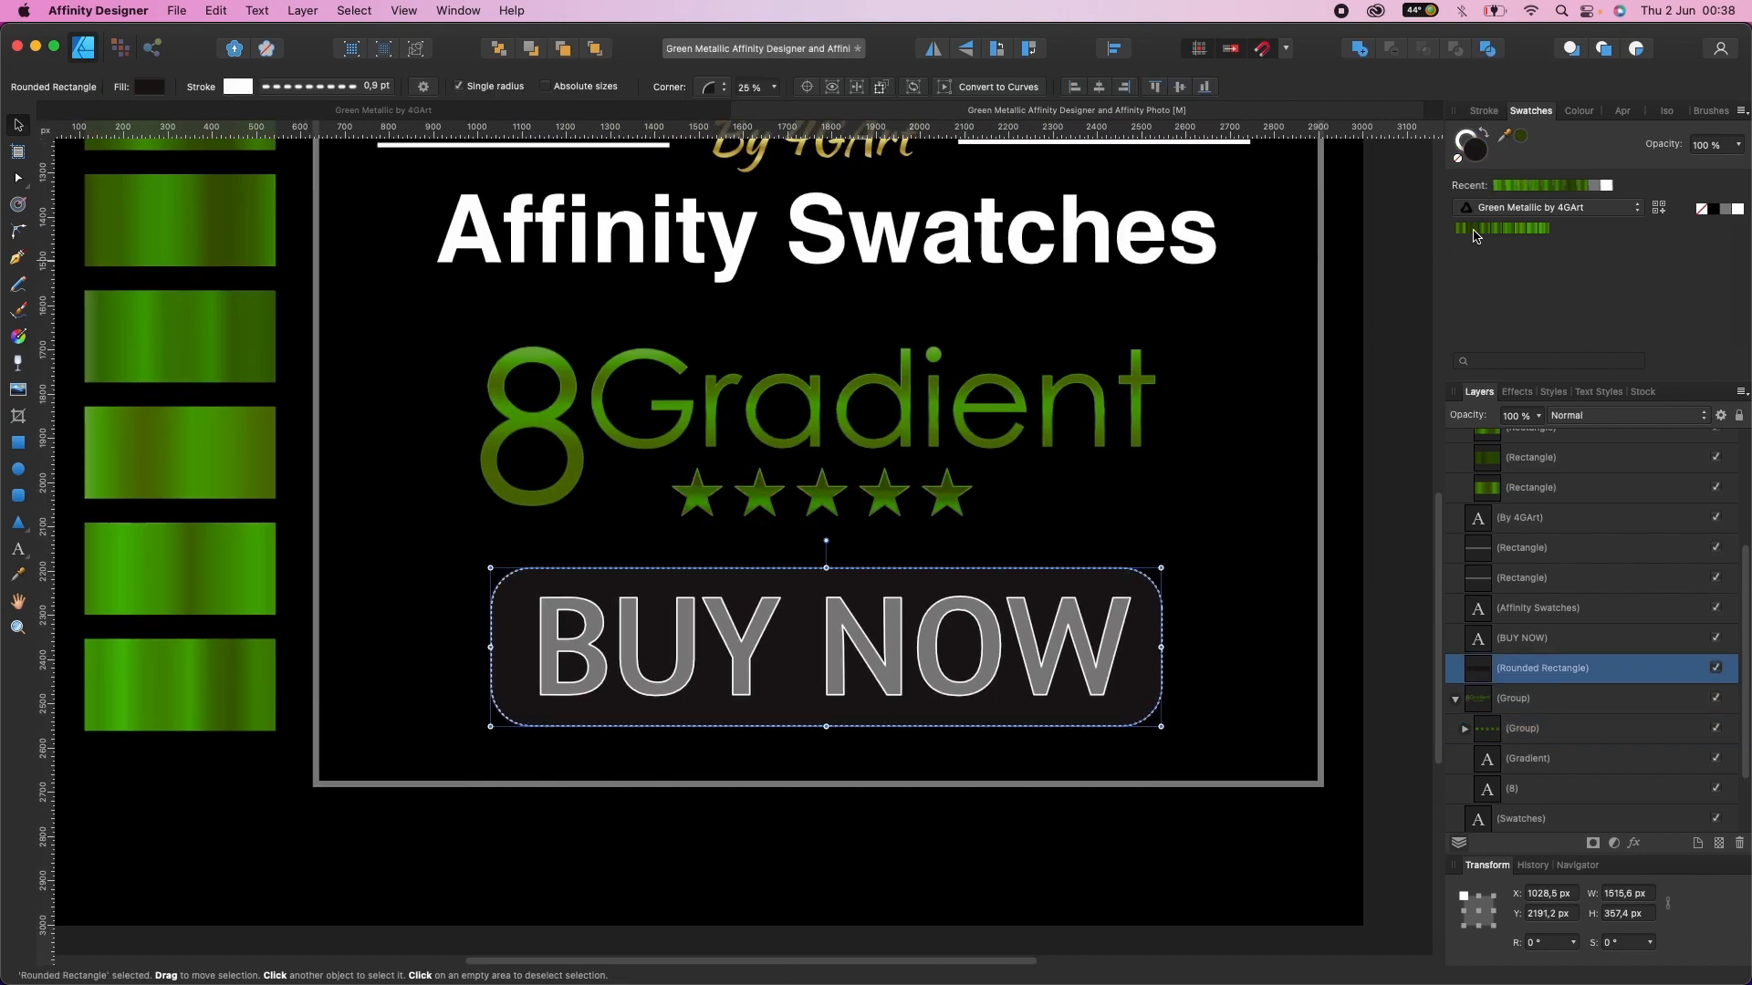
left_click(1464, 140)
left_click(1462, 229)
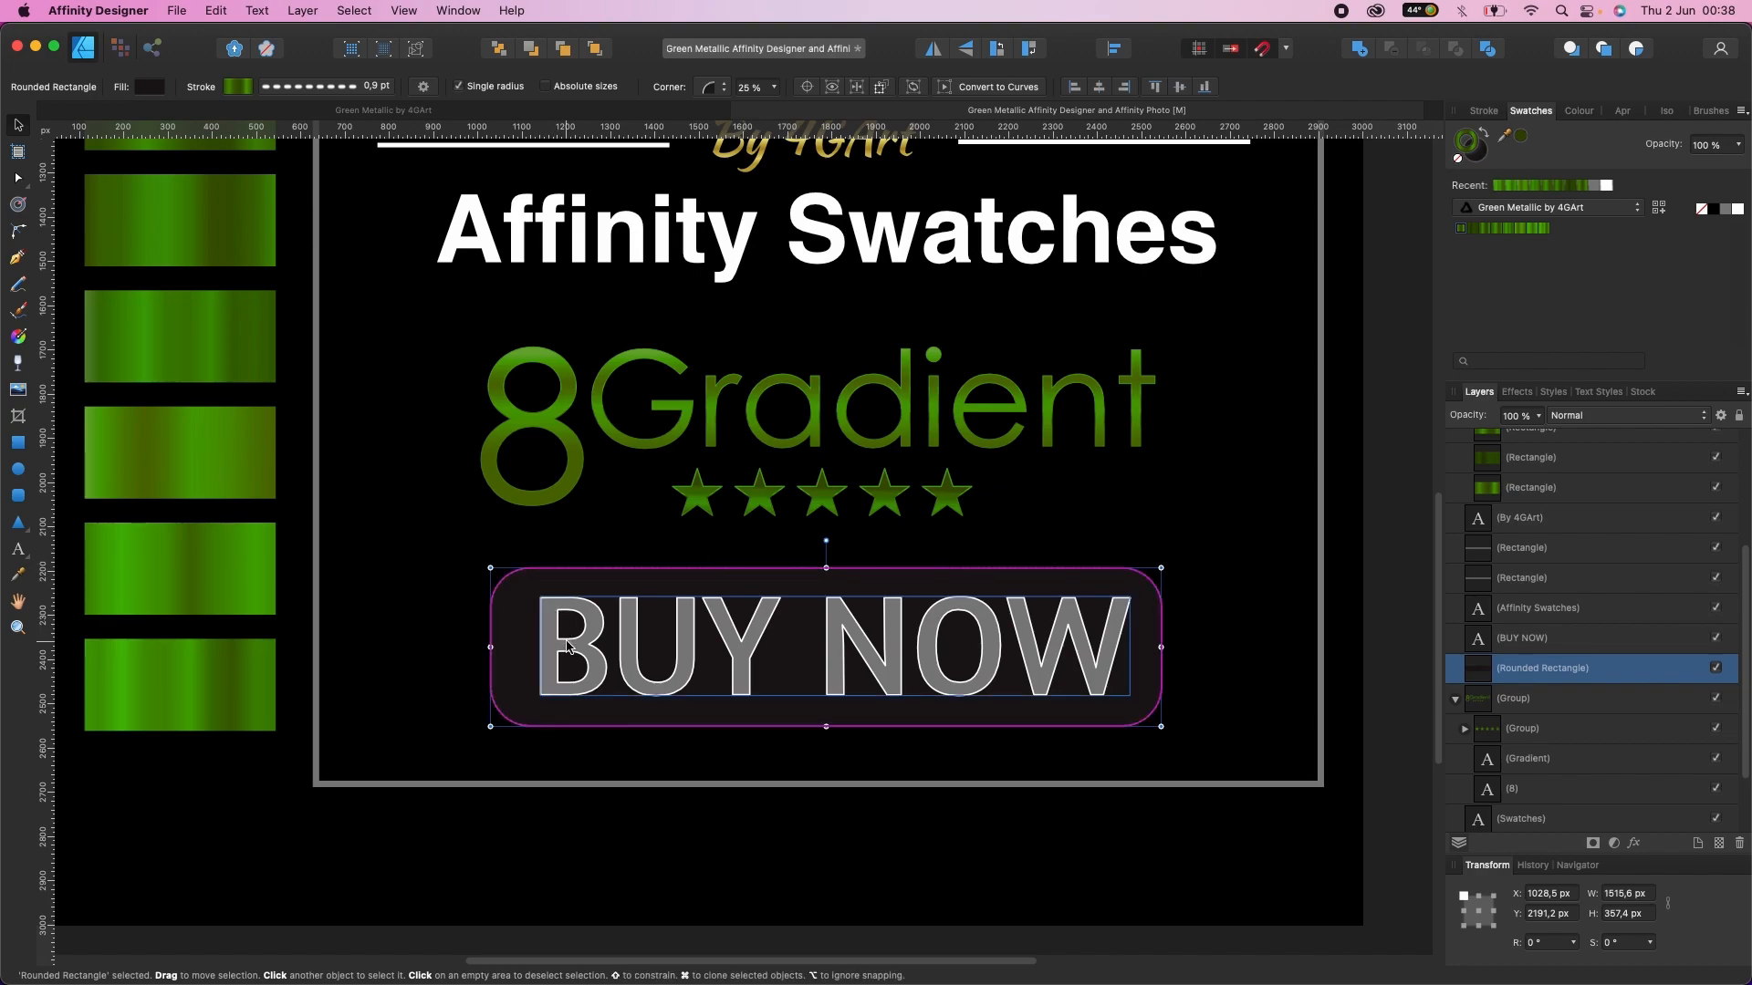
Step: Give the "BUY NOW" text's stroke the seventh green gradient swatch and its fill the fourth
left_click(589, 670)
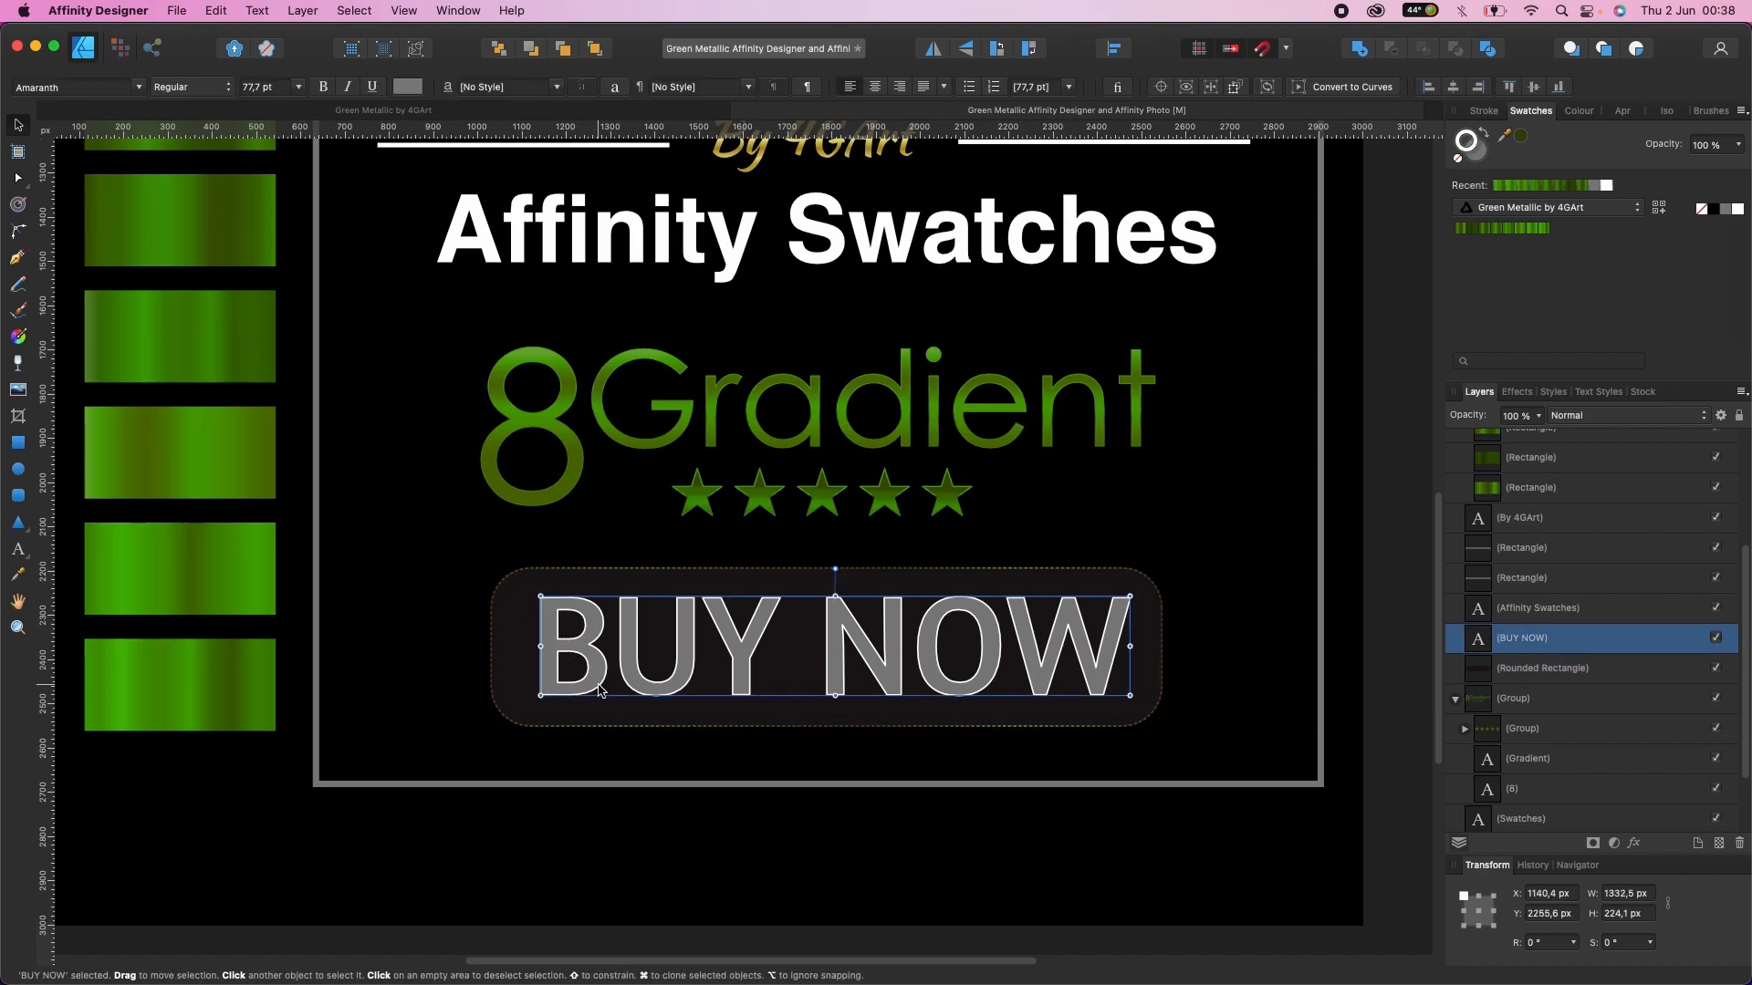
left_click(1534, 229)
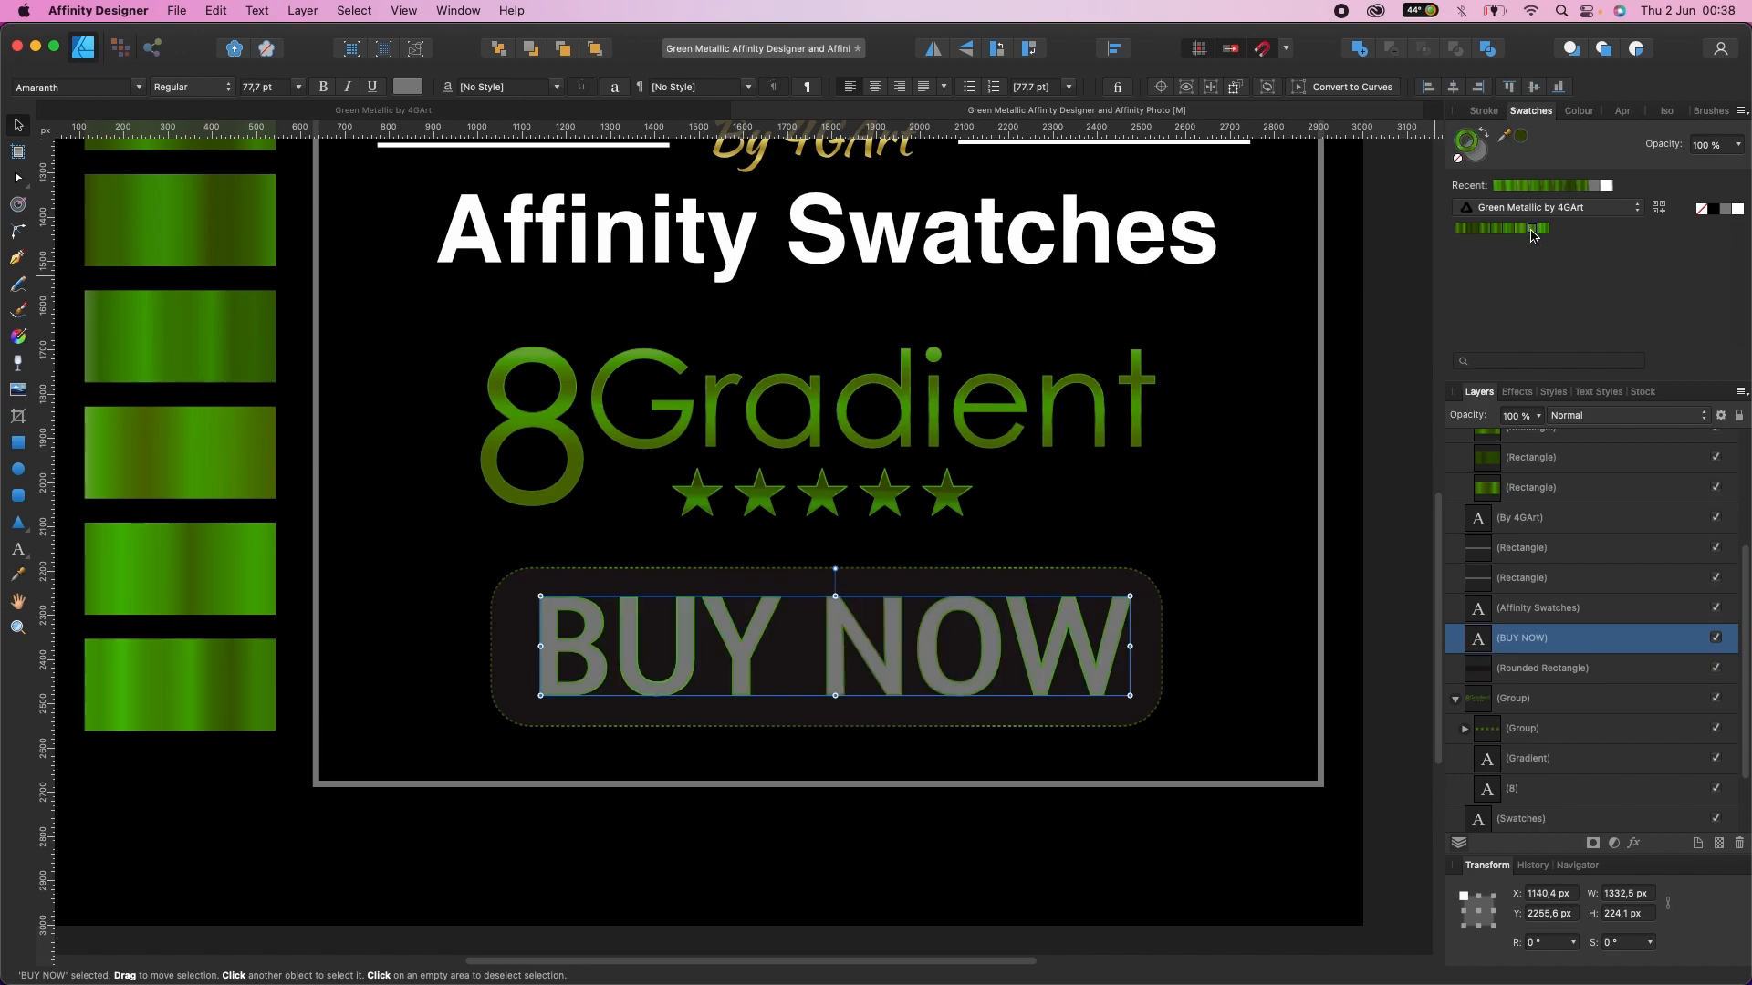
left_click(1473, 154)
left_click(1495, 229)
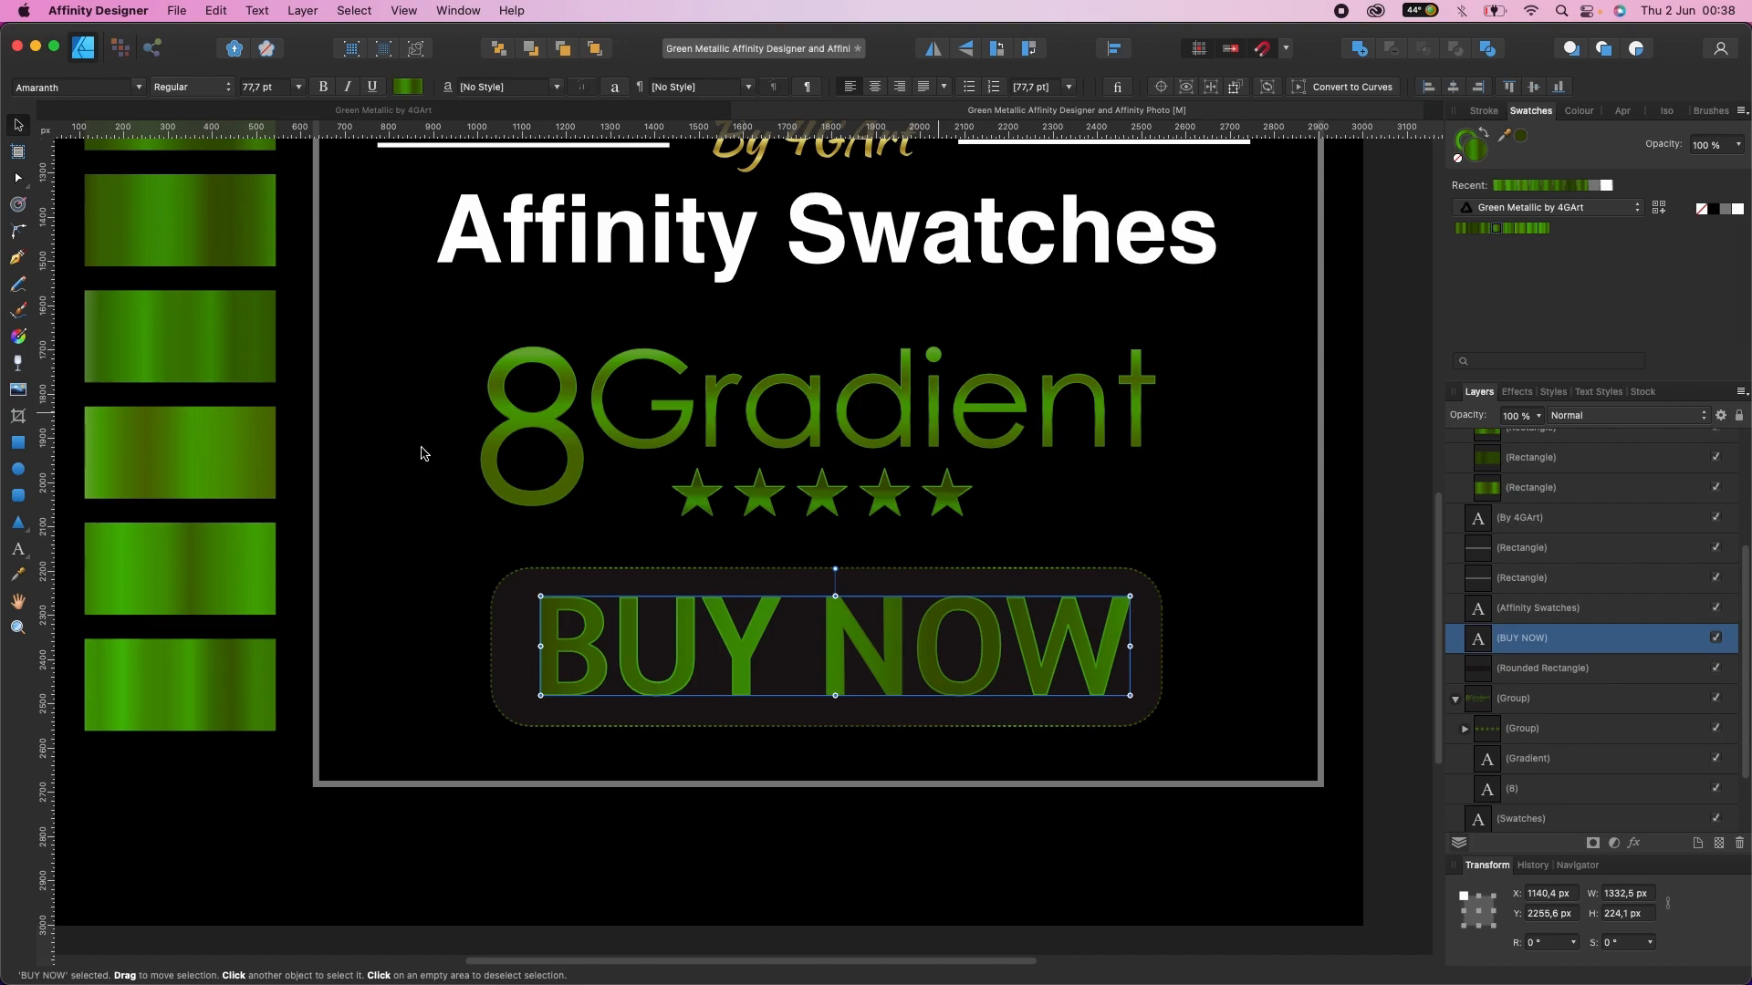
Step: Run the fill gradient of the "BUY NOW" text vertically, from near the top to the bottom of the letters
left_click(17, 337)
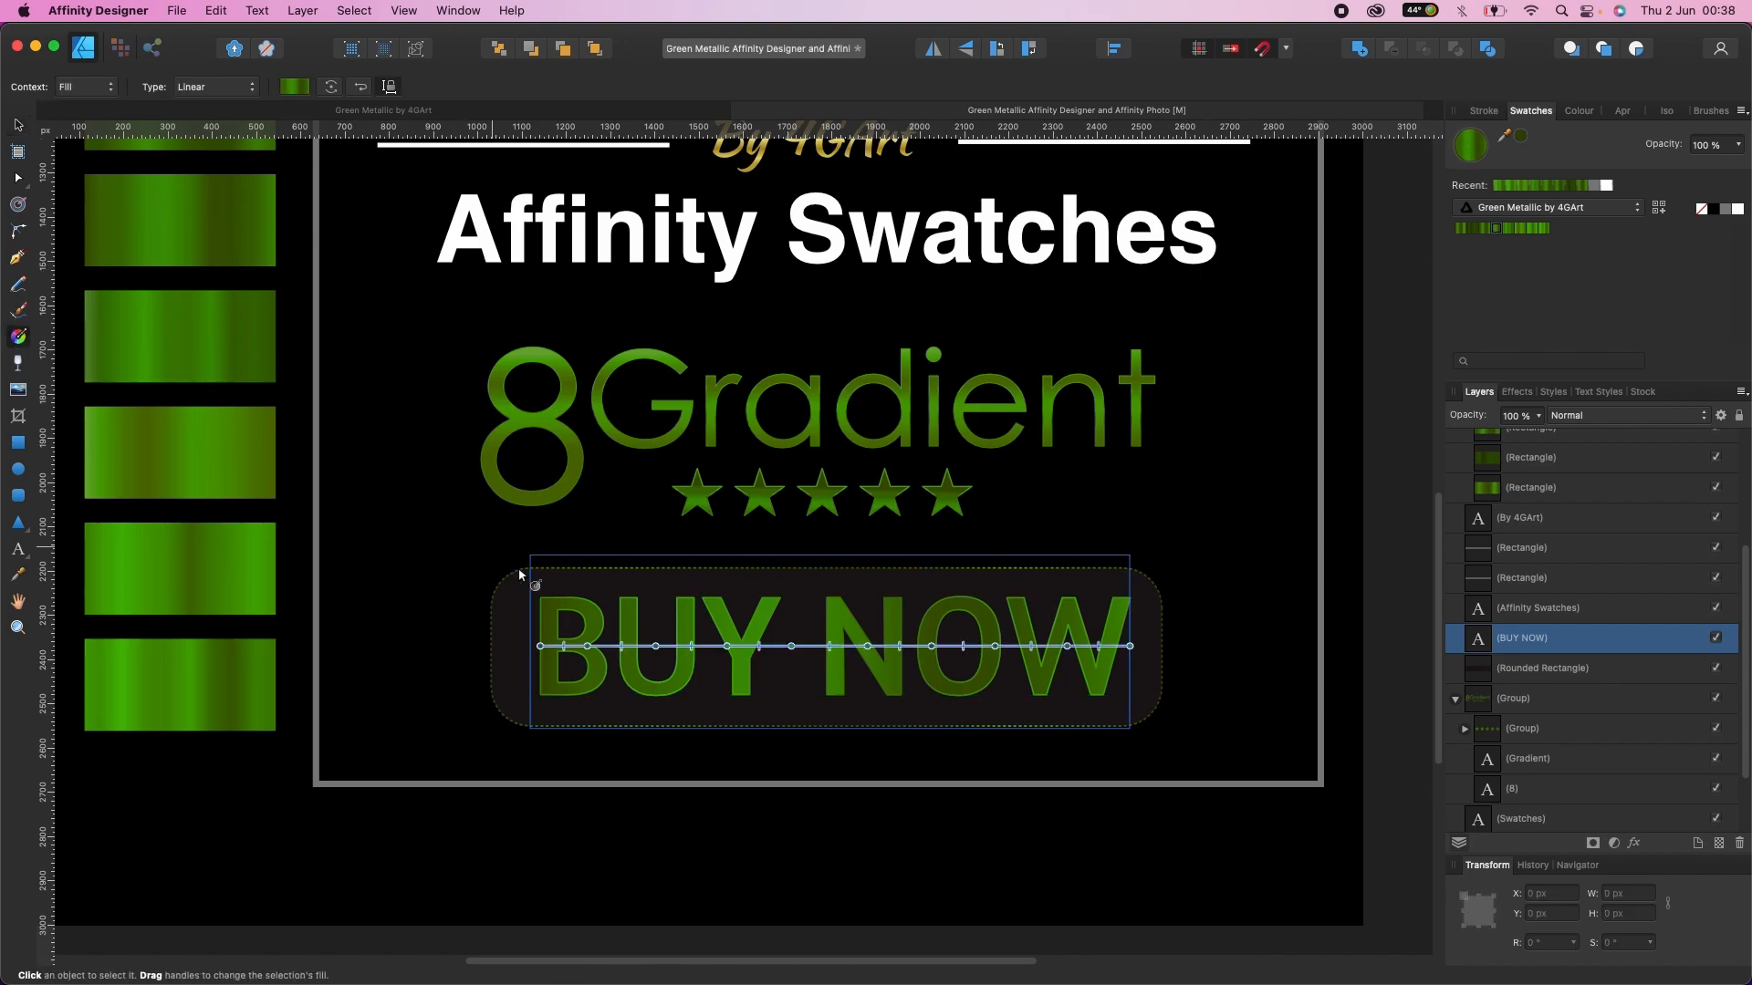
left_click_drag(686, 610, 686, 696)
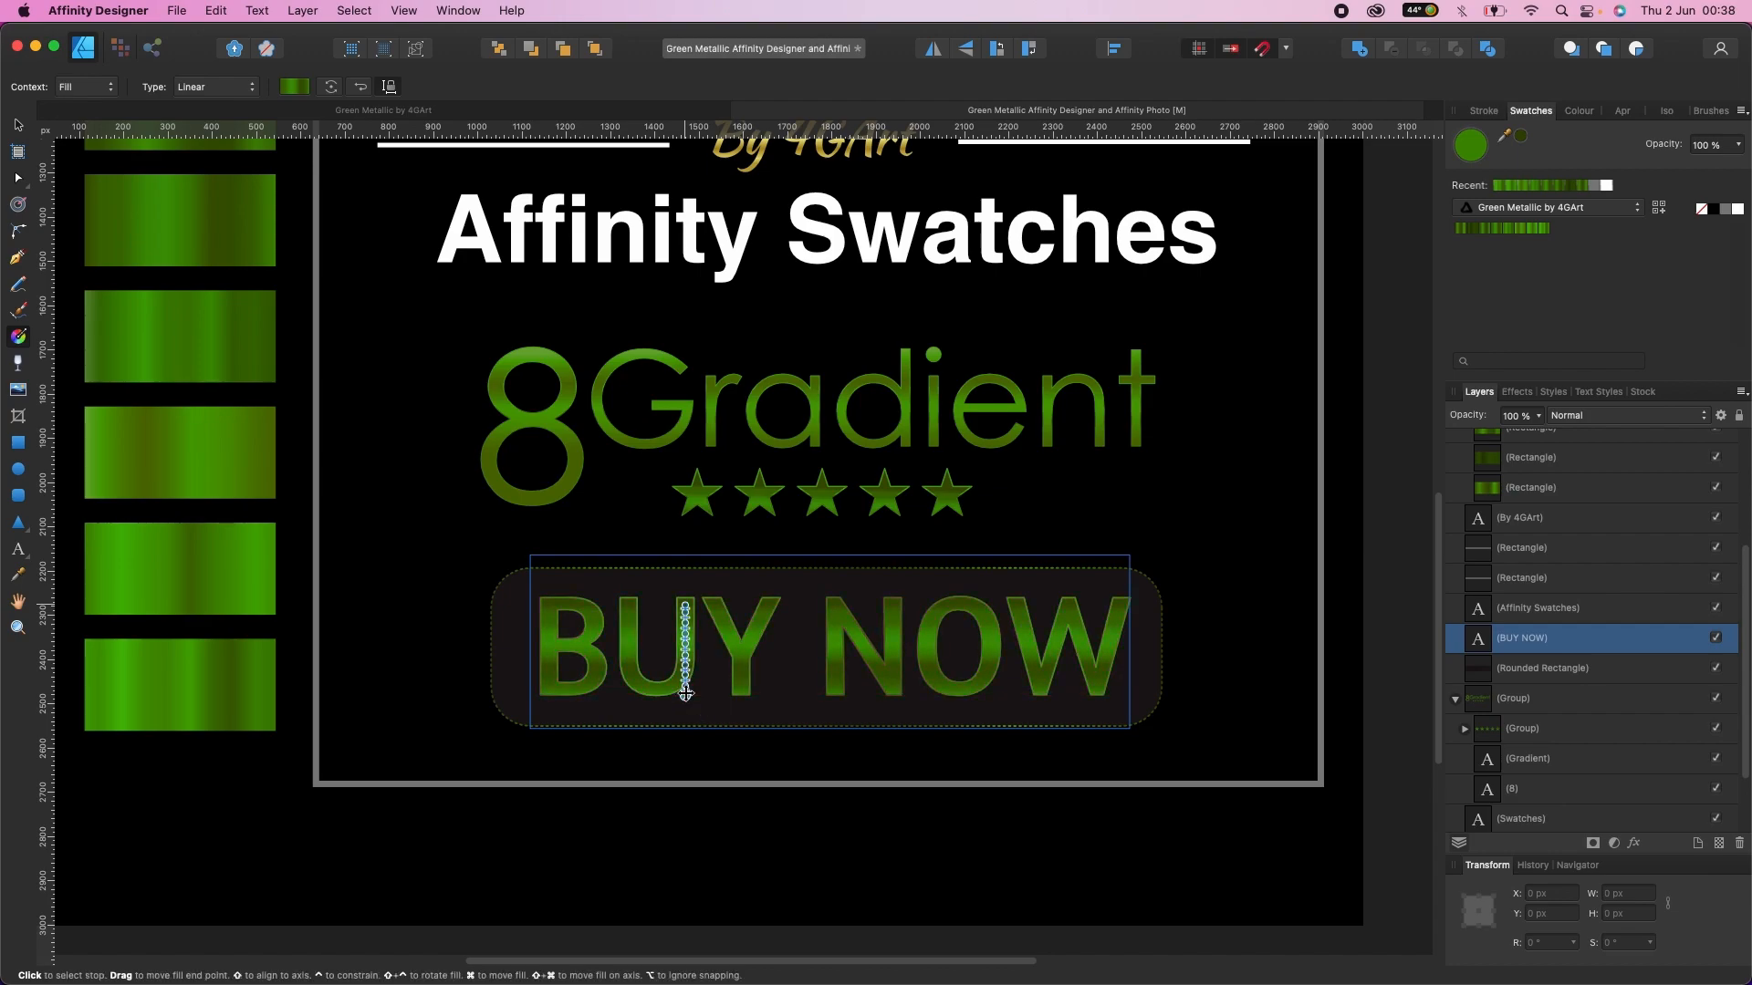
left_click(19, 126)
left_click(447, 465)
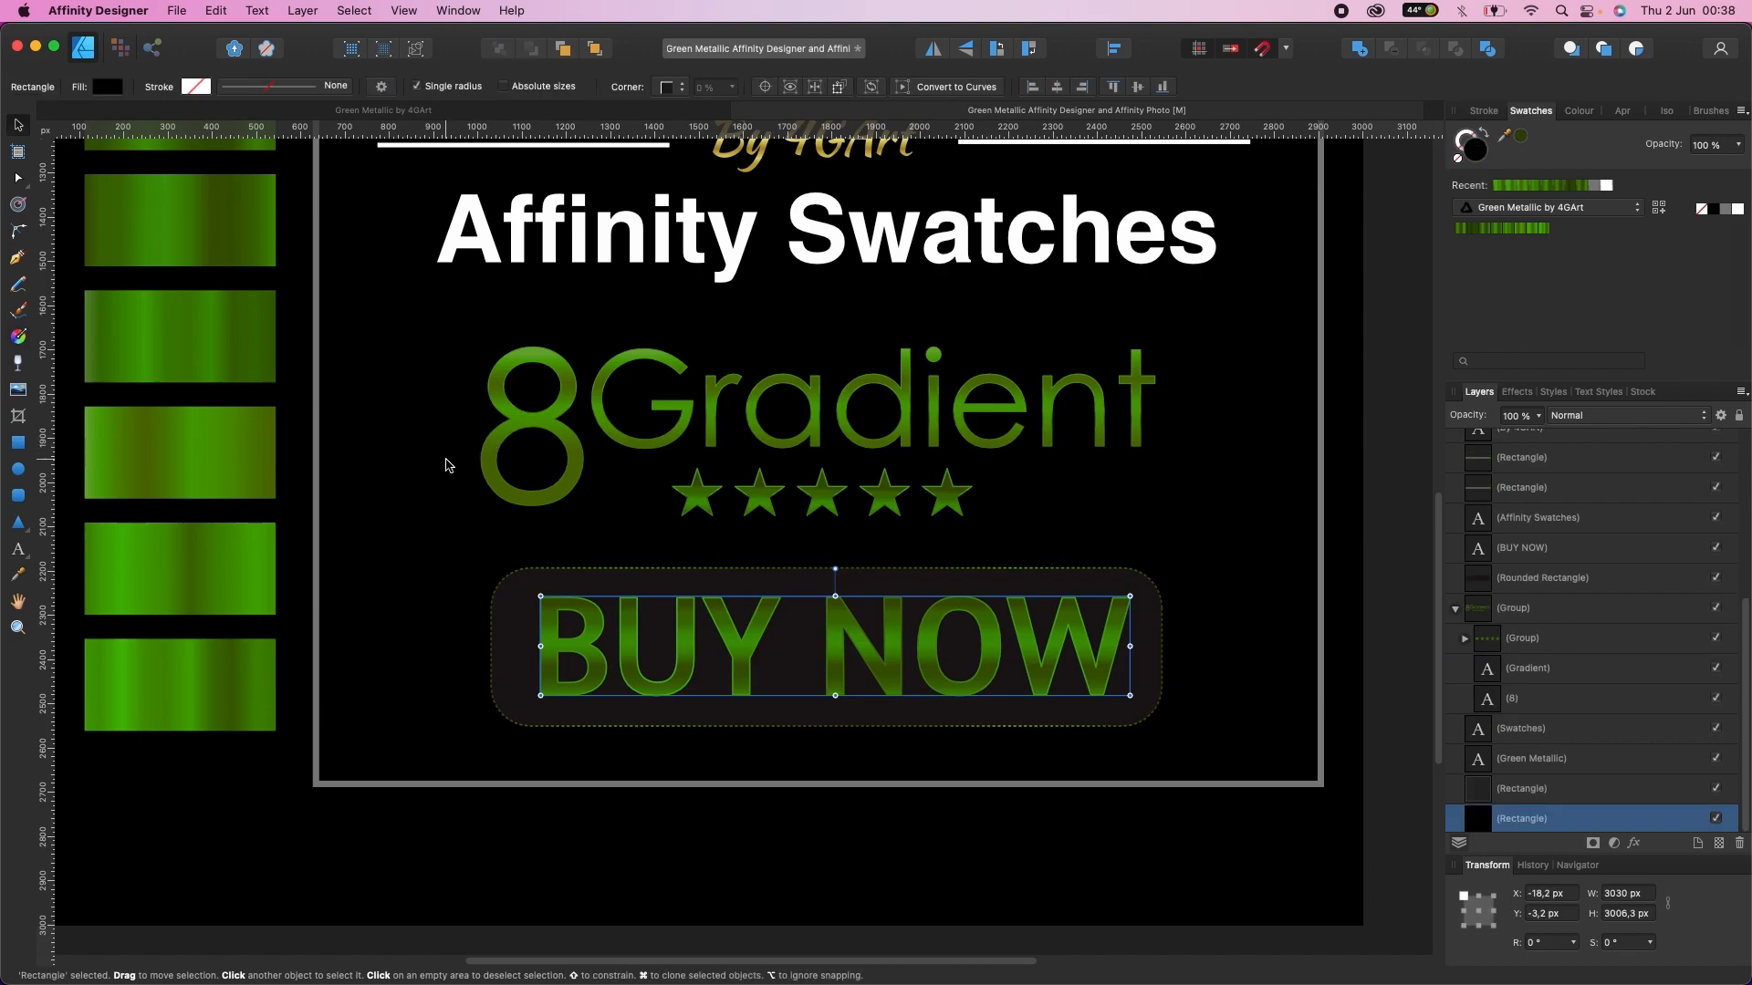
key("super+0")
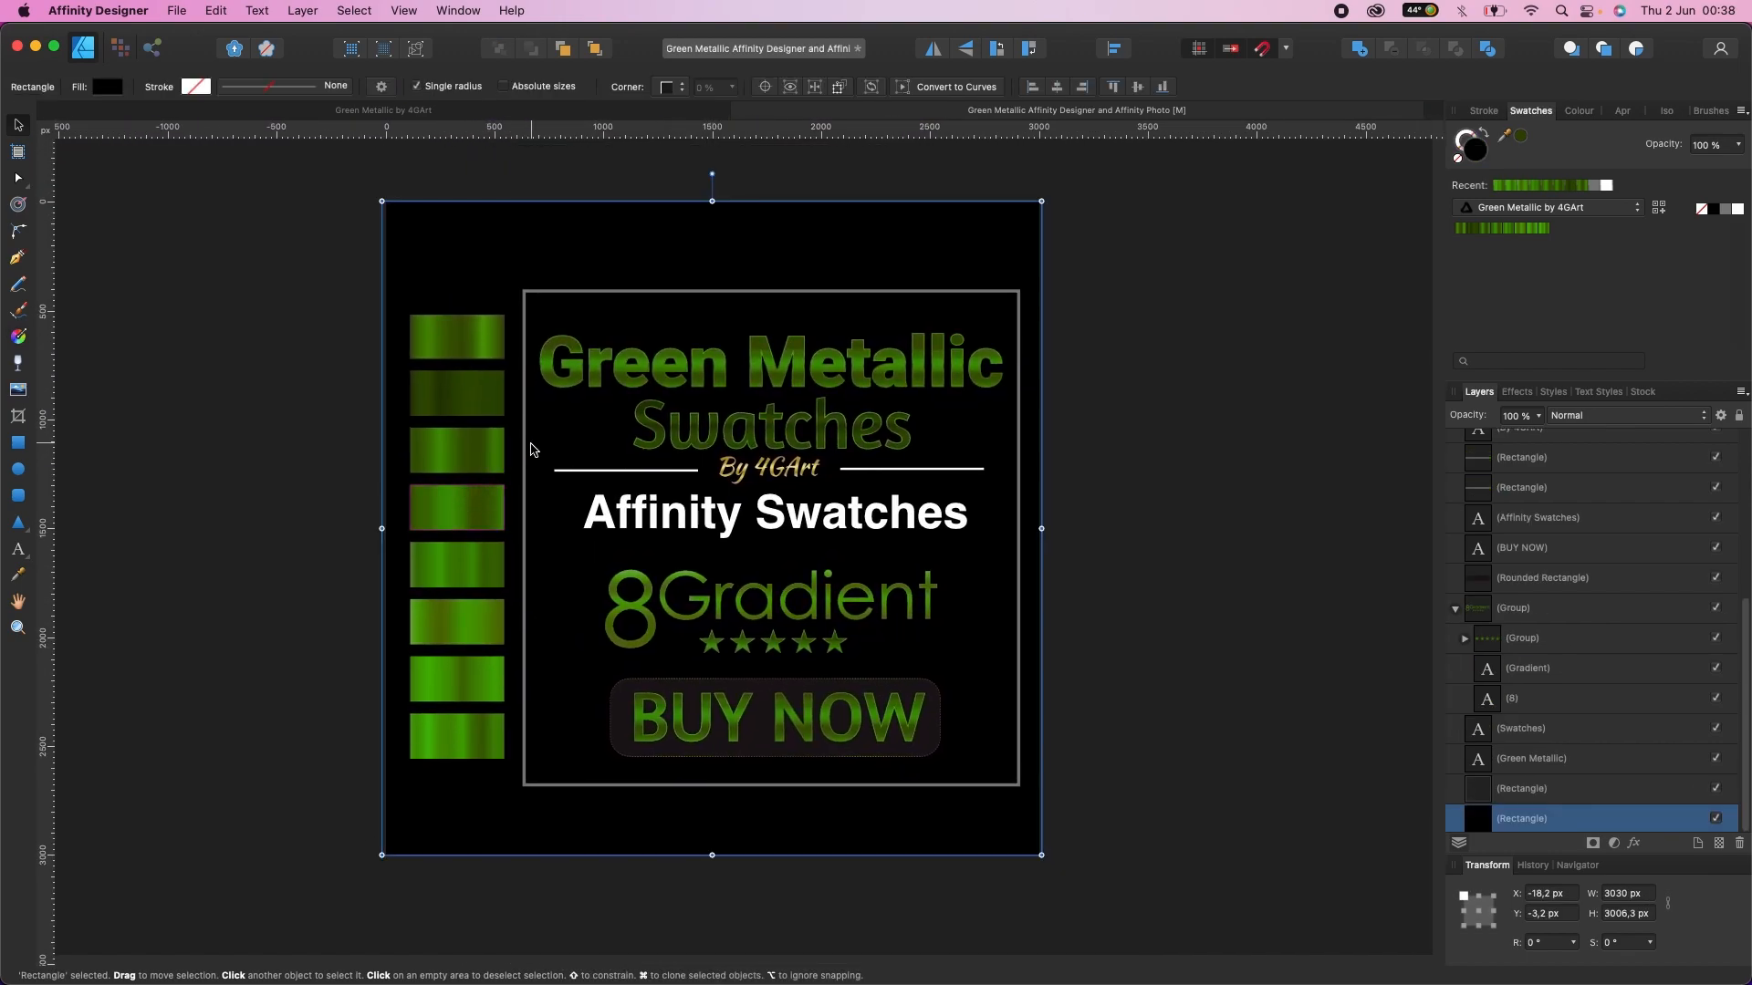
Step: Give the stroke of the large frame rectangle around the text the third green gradient swatch
left_click(525, 454)
left_click(1463, 151)
left_click(1485, 229)
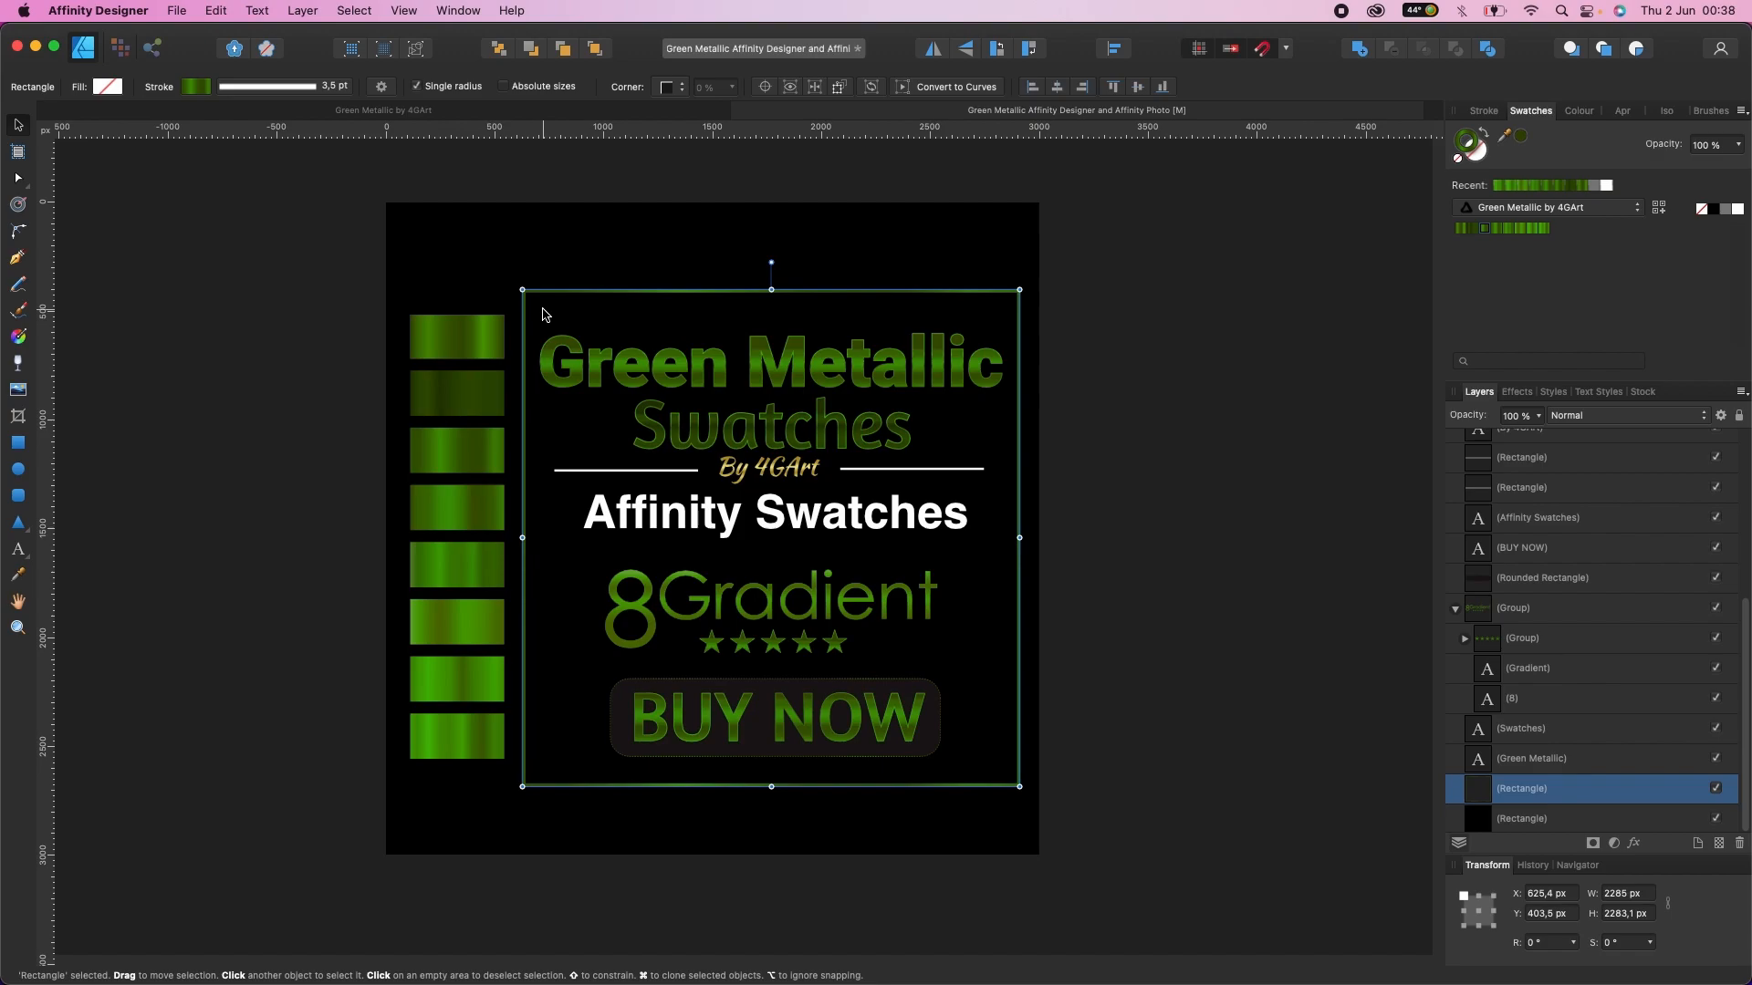
key("g")
left_click_drag(589, 285, 585, 659)
key("super+z")
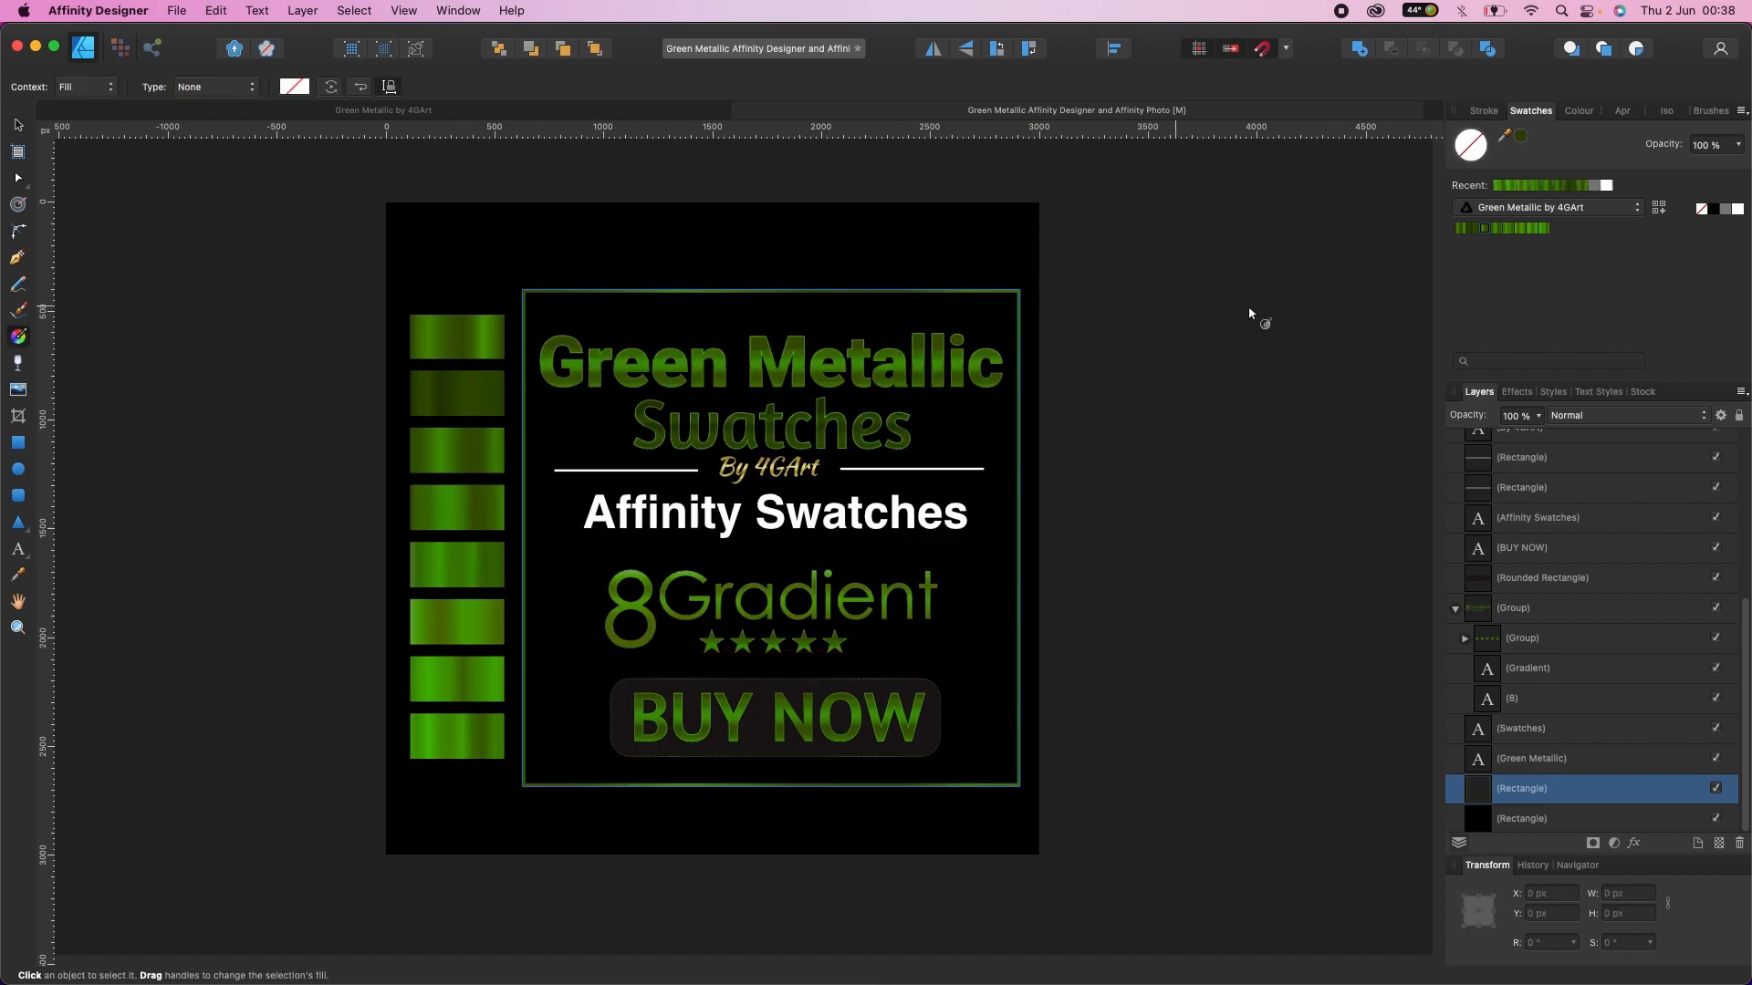
Step: Run the frame rectangle's stroke gradient vertically, from its top edge to near its bottom, and deselect the frame
left_click(86, 86)
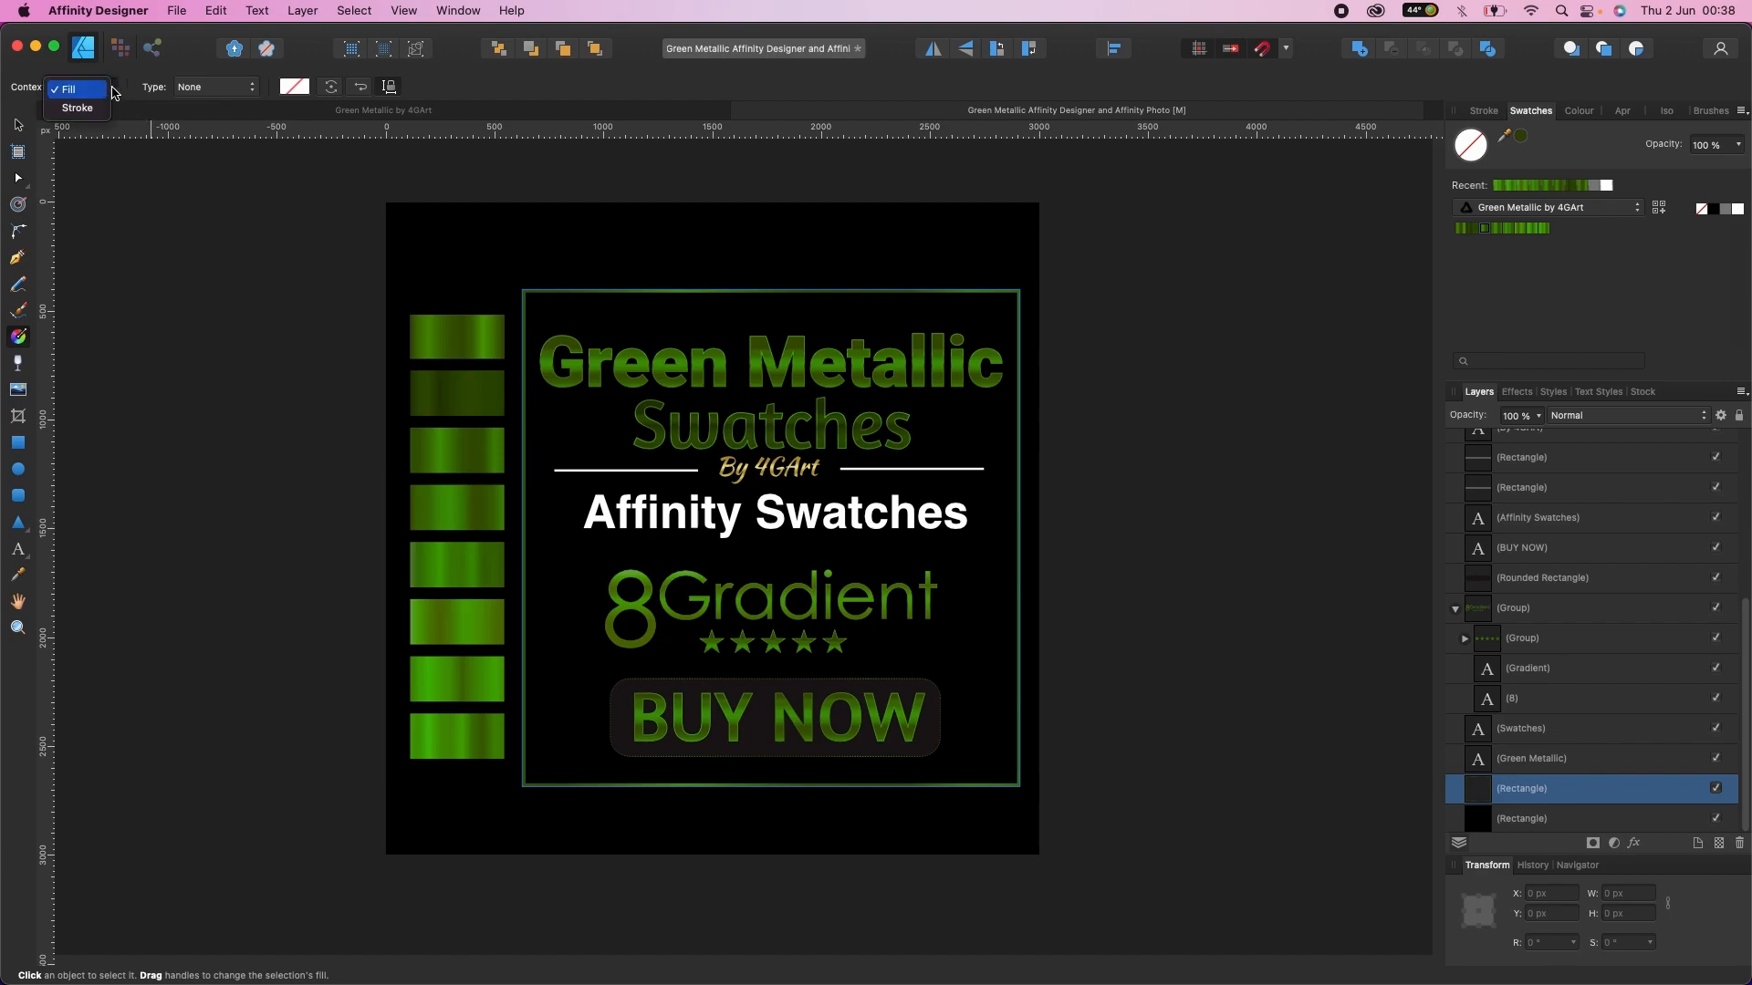
left_click(84, 110)
left_click_drag(530, 293, 533, 679)
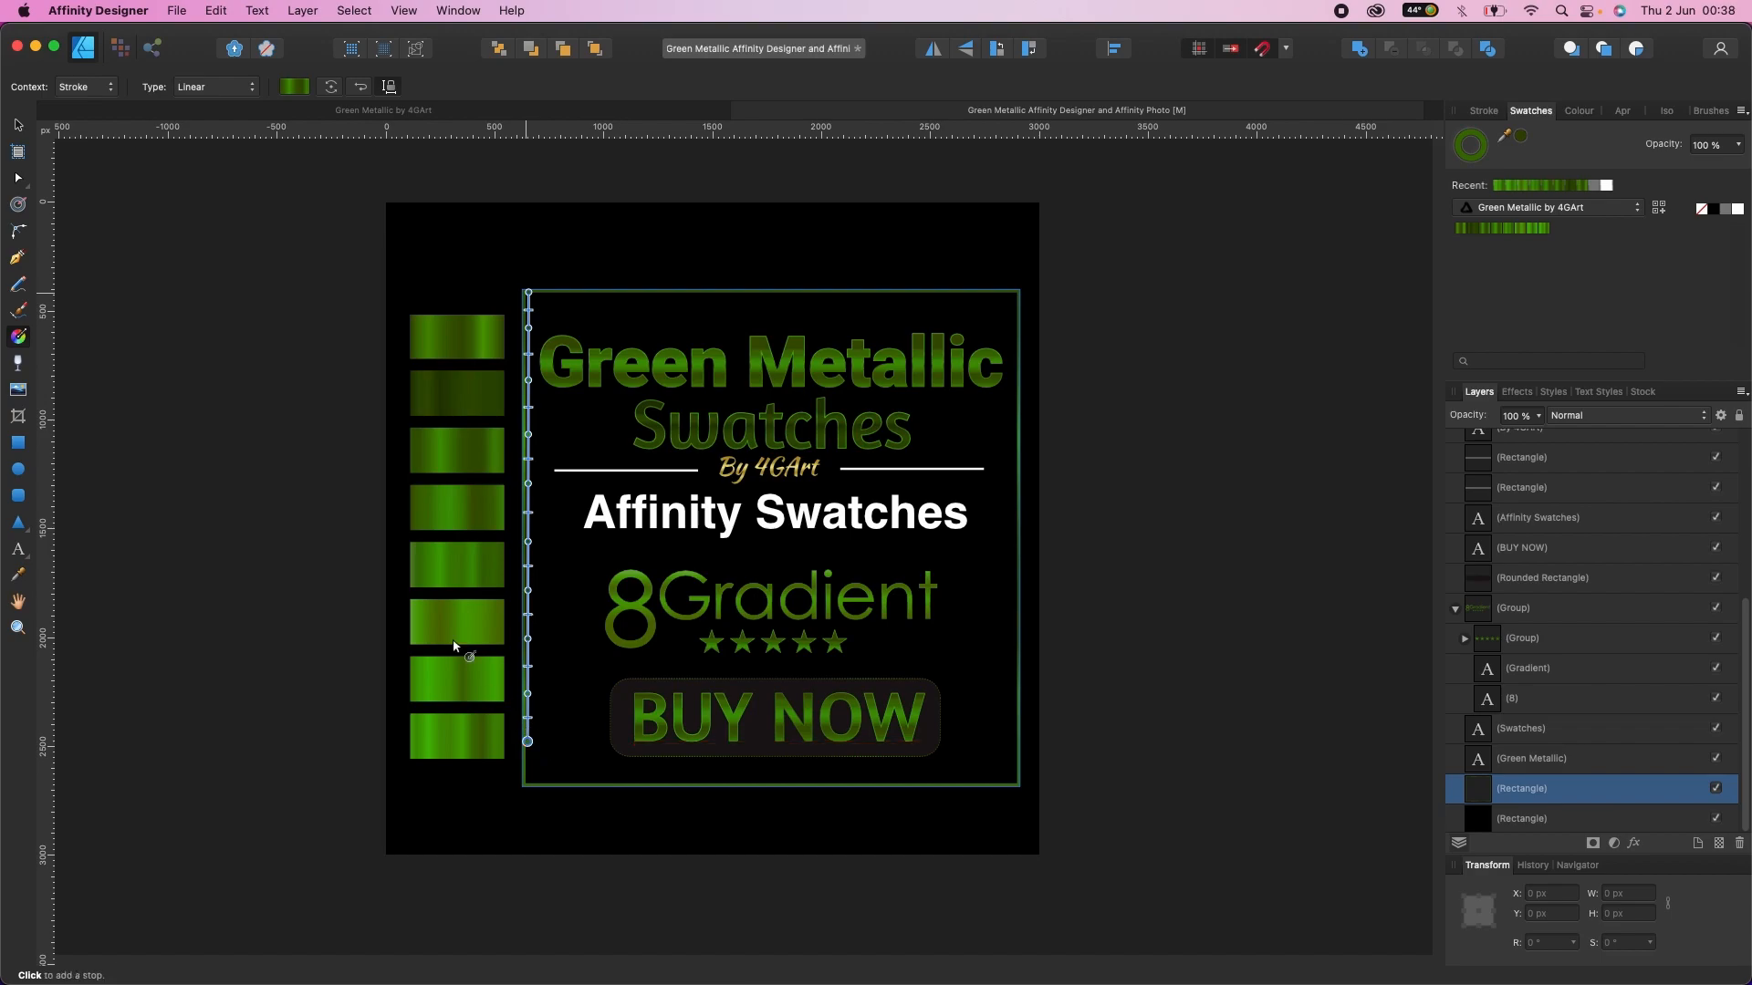
left_click(18, 125)
left_click(200, 260)
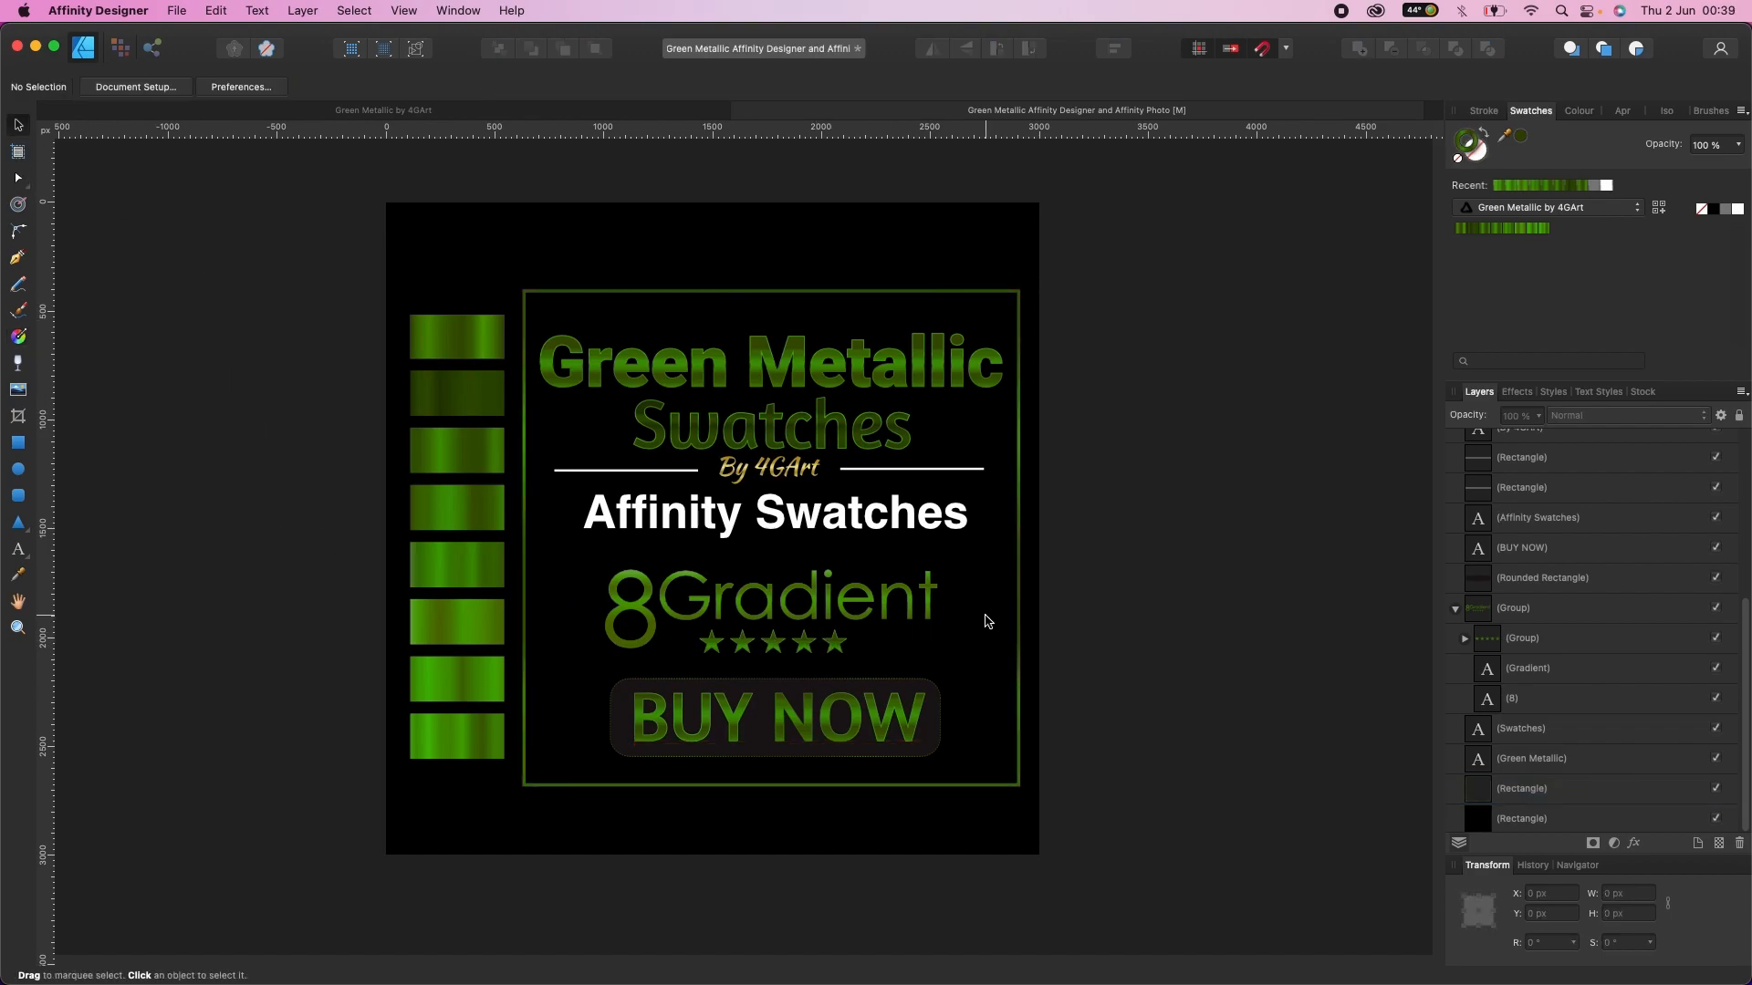
scroll(985, 614, "left", 3)
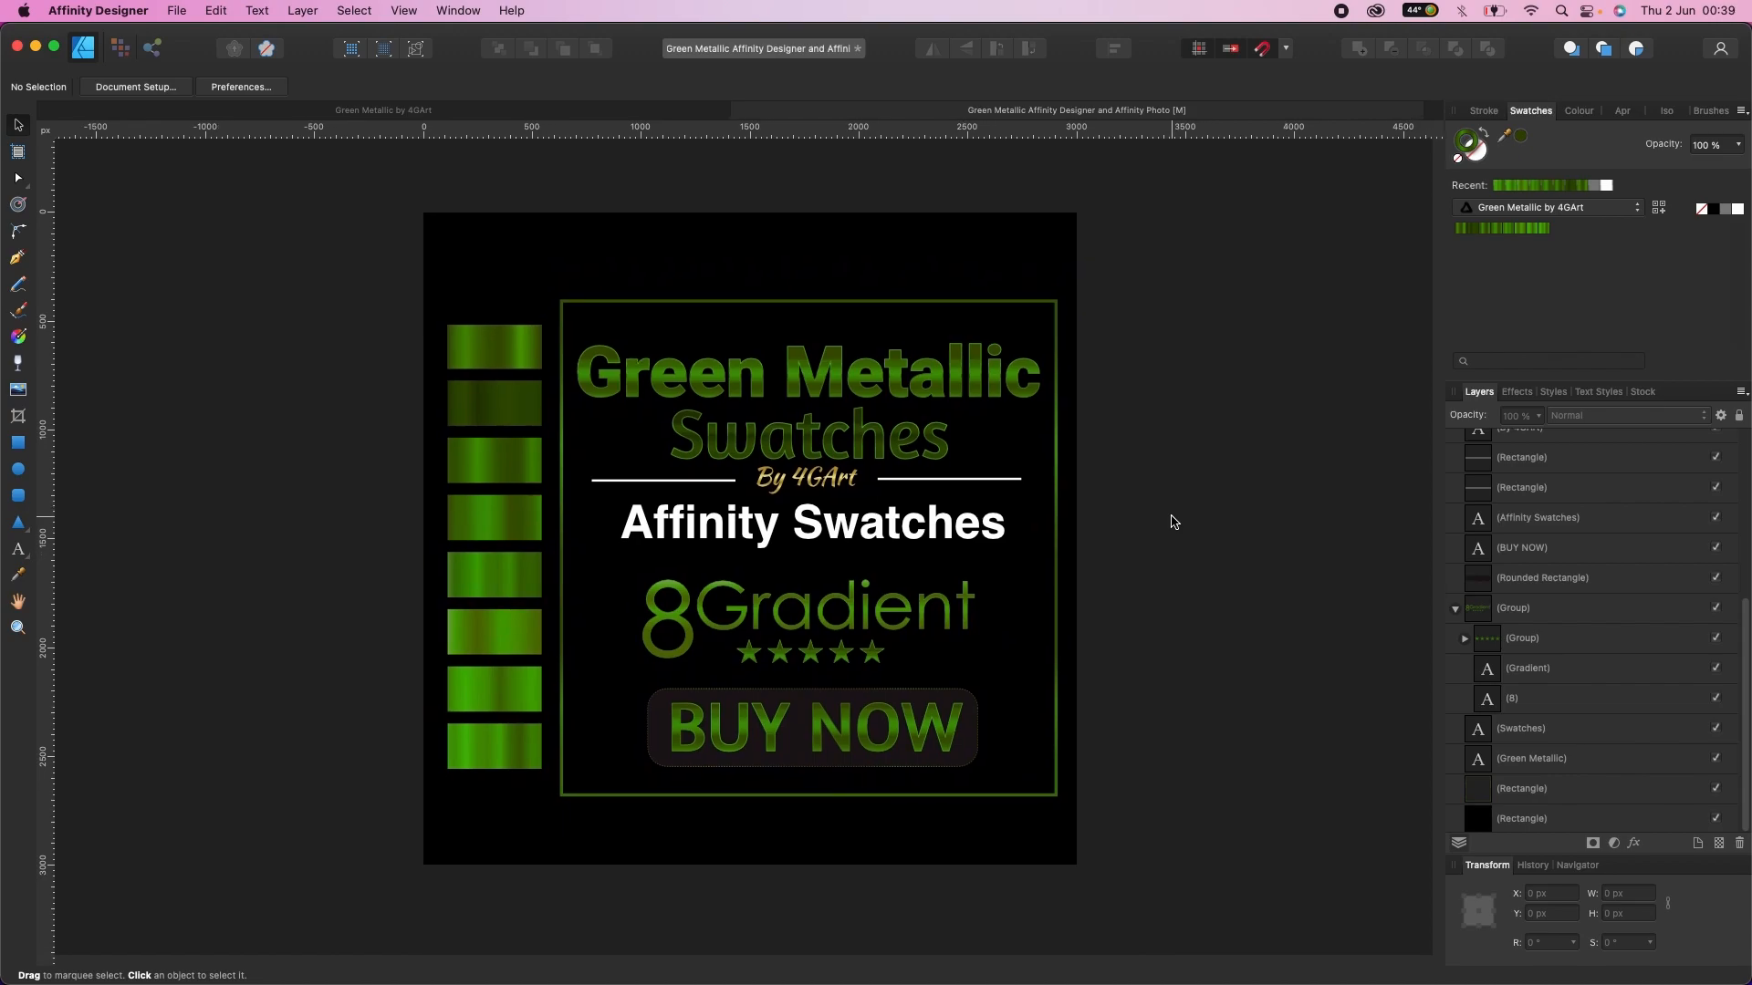